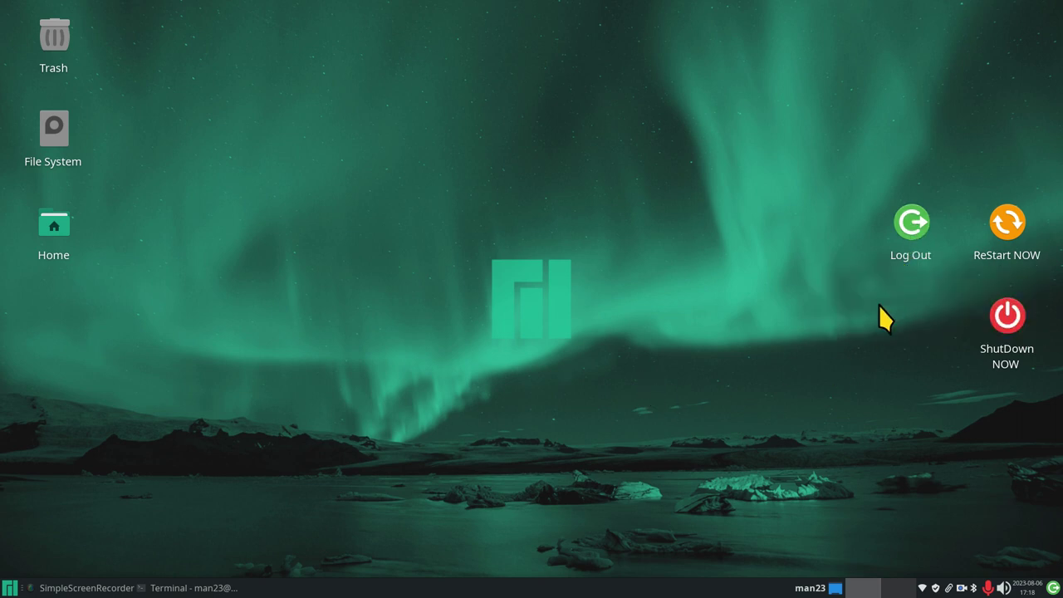
# Look over the log-out dialog and the power controls in the application launcher, leaving the session running
pyautogui.click(1053, 588)
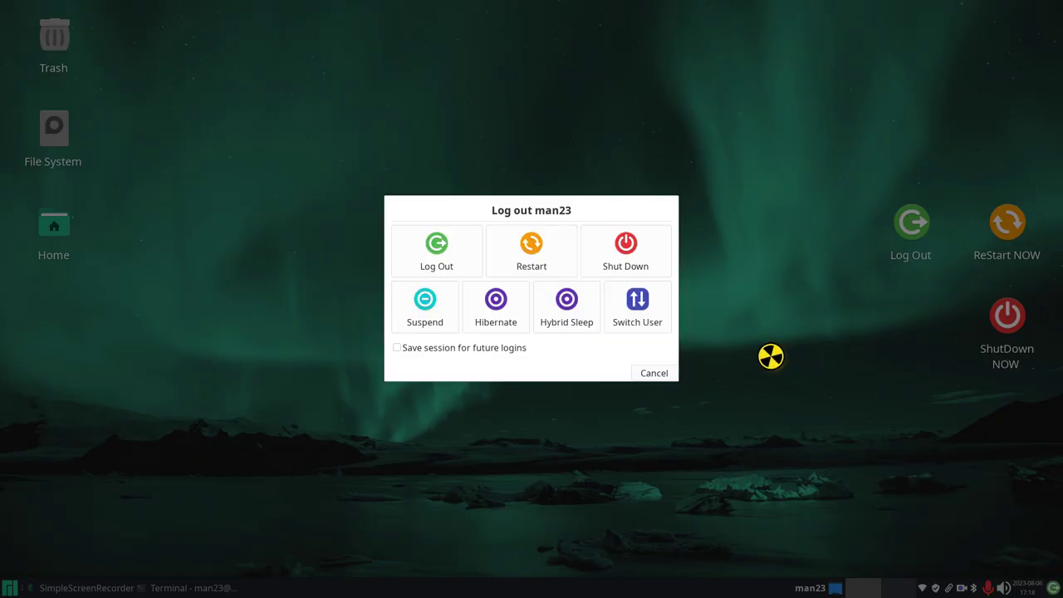
pyautogui.click(647, 374)
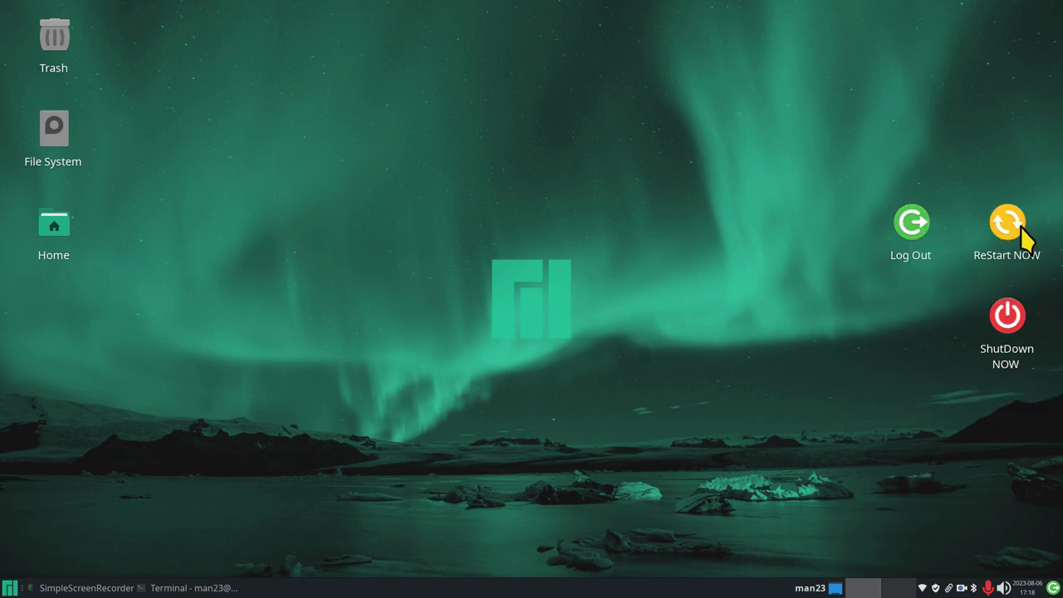
pyautogui.moveTo(1015, 224)
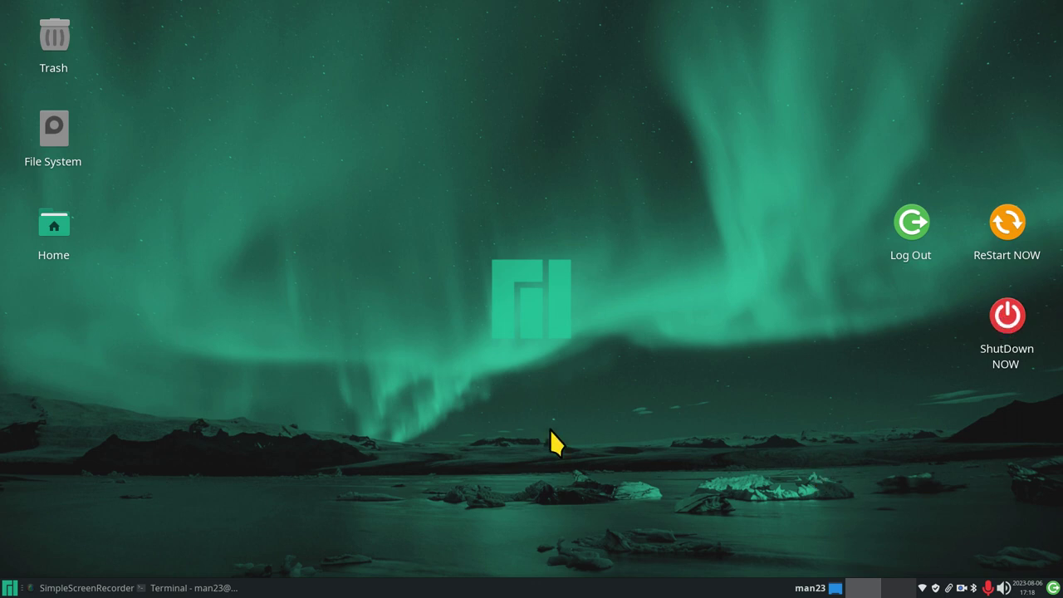
pyautogui.click(9, 588)
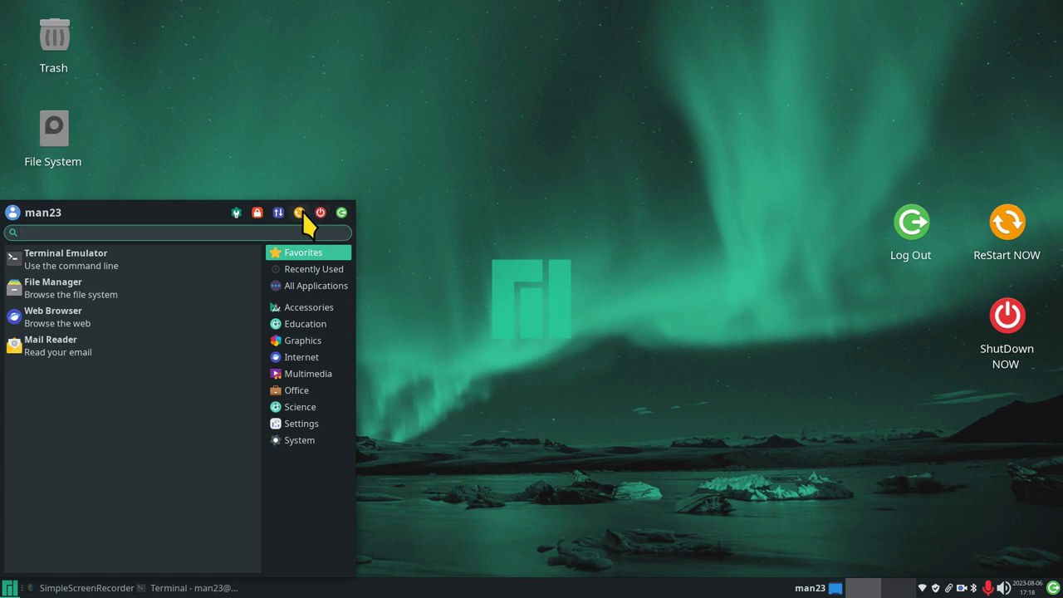
pyautogui.click(421, 329)
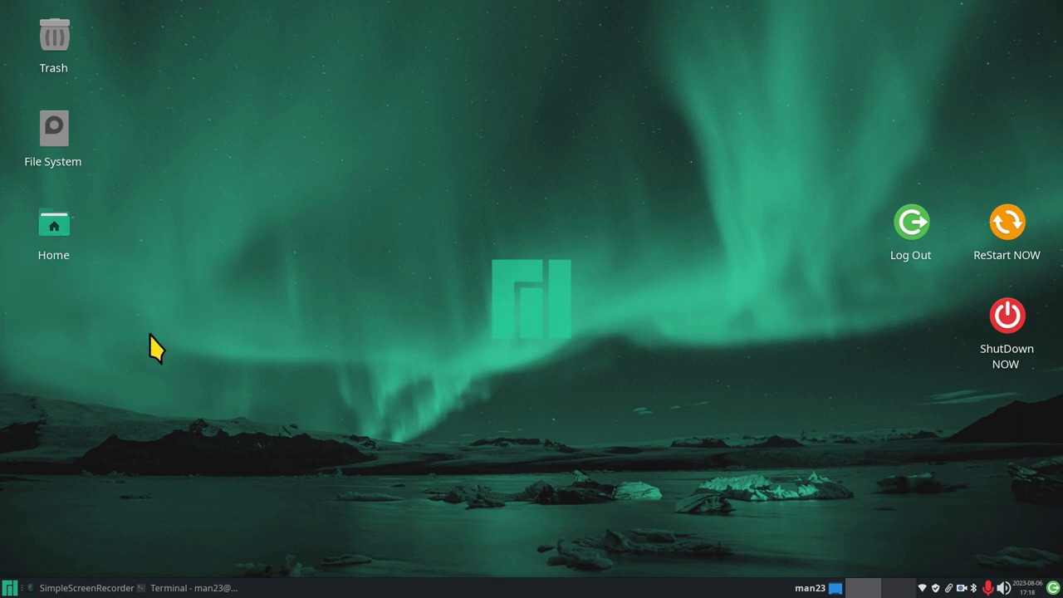
# Bring up the terminal's inxi report and highlight the desktop version, kernel version and CPU model
pyautogui.click(181, 586)
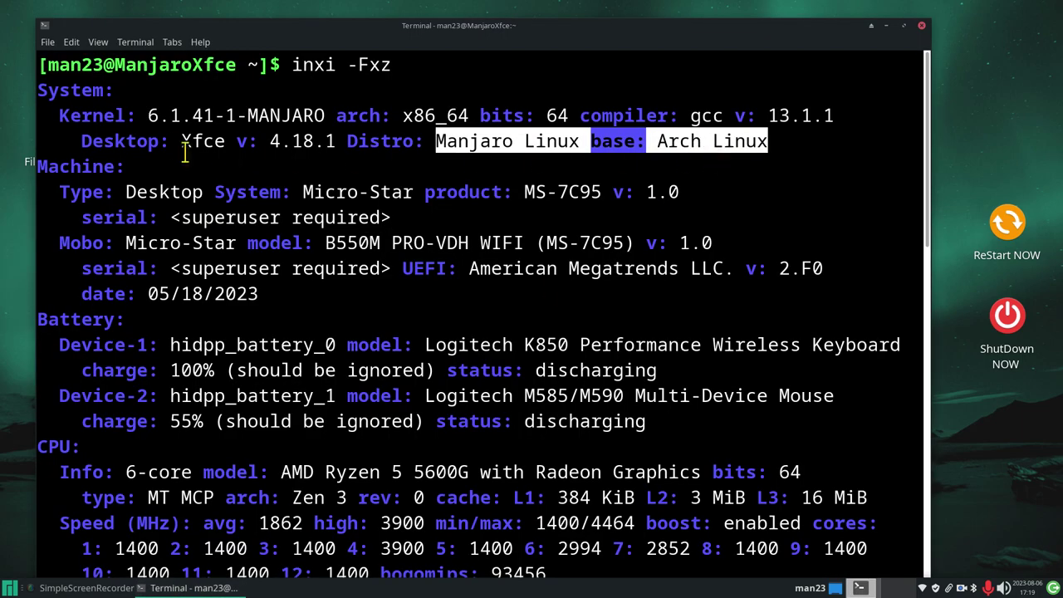
pyautogui.moveTo(179, 142); pyautogui.dragTo(342, 142)
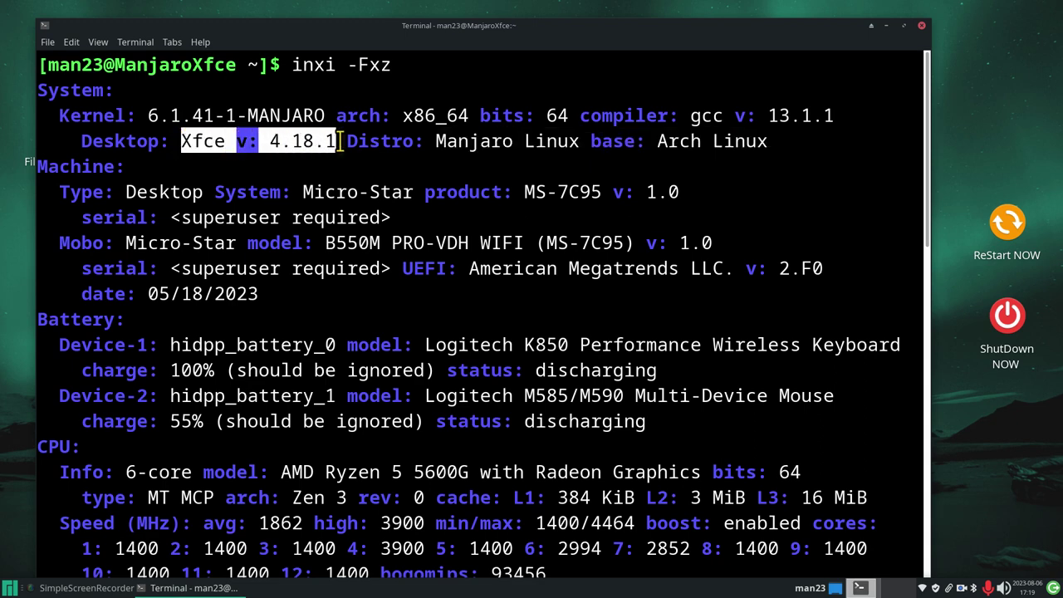
pyautogui.moveTo(148, 115); pyautogui.dragTo(181, 115)
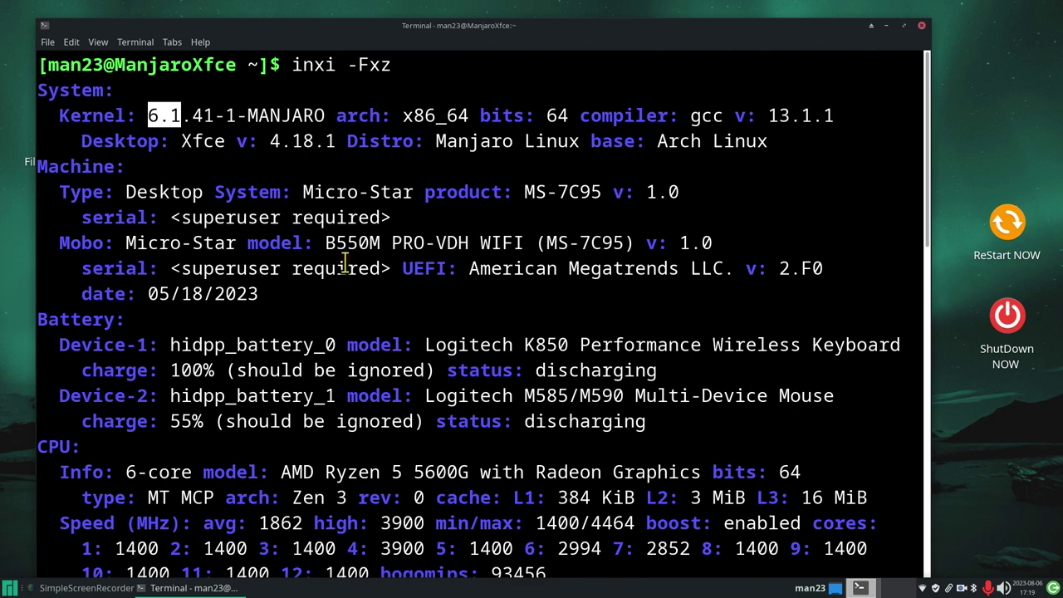
pyautogui.scroll(-1, 345, 262)
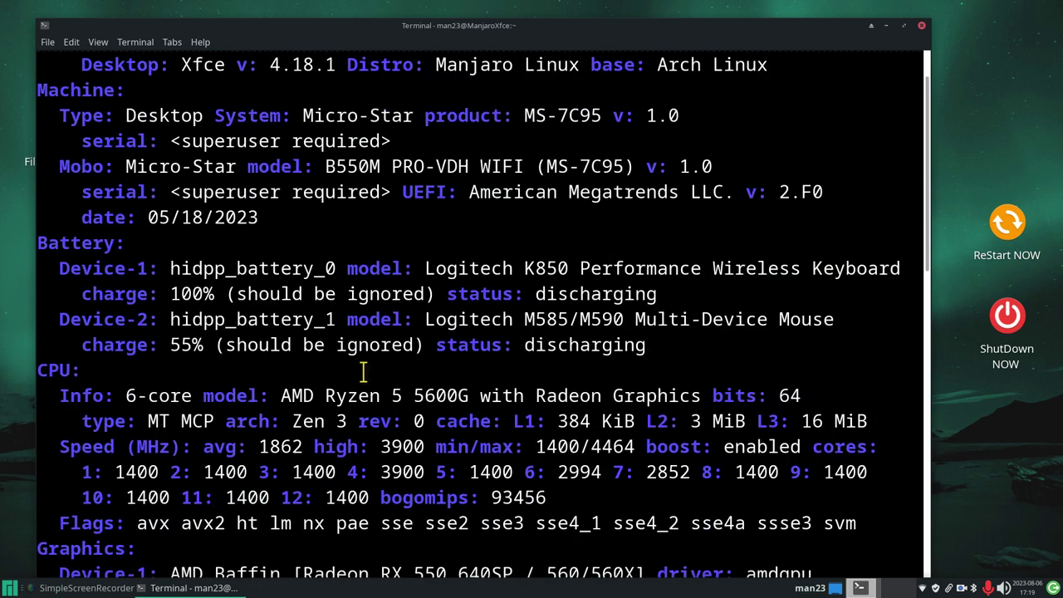
pyautogui.moveTo(281, 395); pyautogui.dragTo(403, 395)
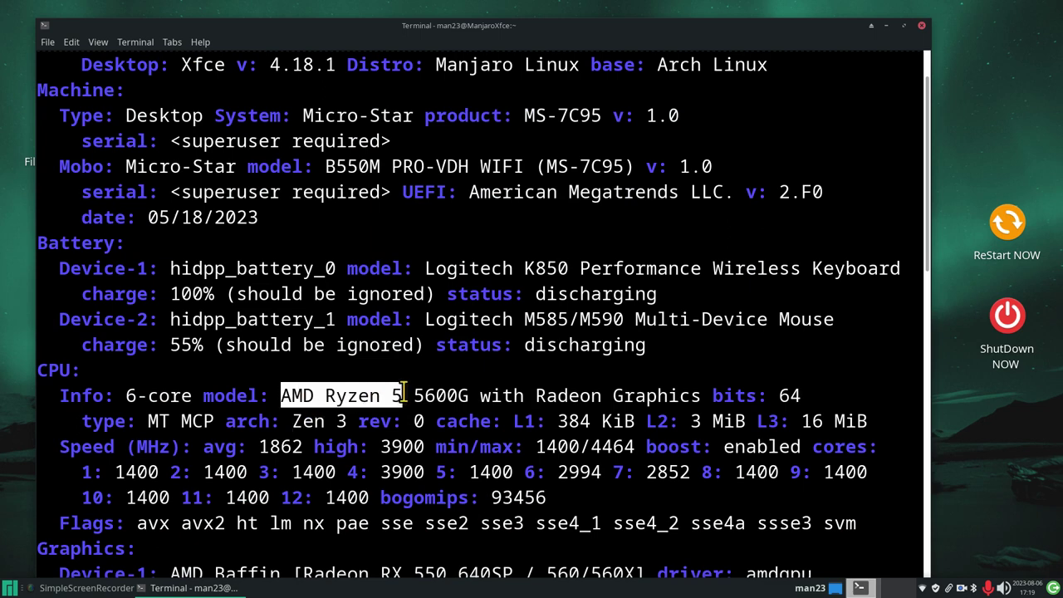
# Highlight the graphics card model and screen resolution in the inxi report, and close the terminal
pyautogui.scroll(-1, 411, 317)
pyautogui.scroll(-1, 427, 352)
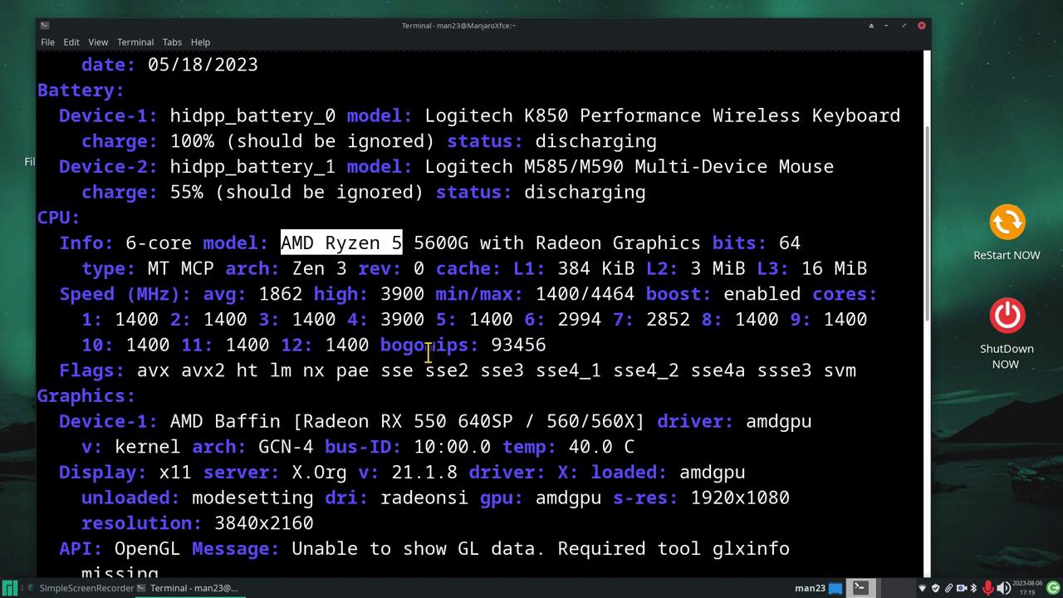
pyautogui.moveTo(303, 422); pyautogui.dragTo(446, 415)
pyautogui.scroll(-1, 446, 370)
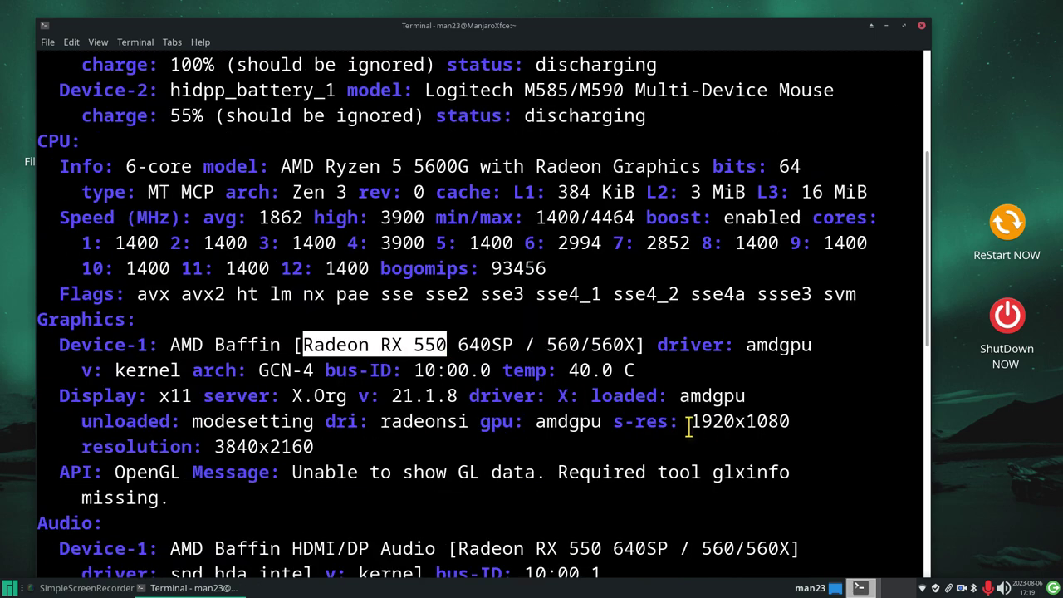
pyautogui.moveTo(688, 422); pyautogui.dragTo(798, 423)
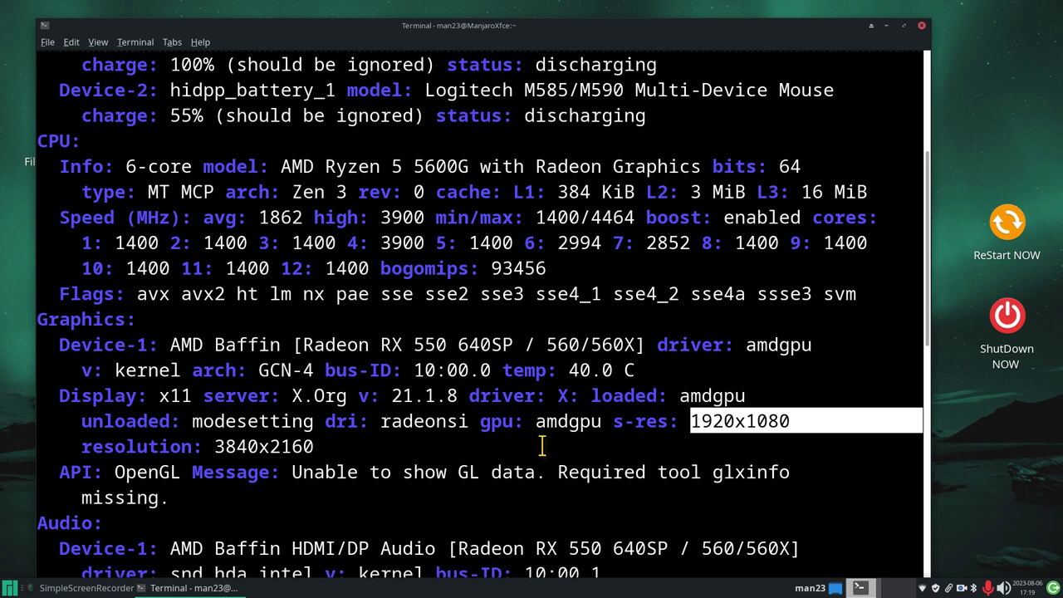
pyautogui.hotkey('alt', 'F4')
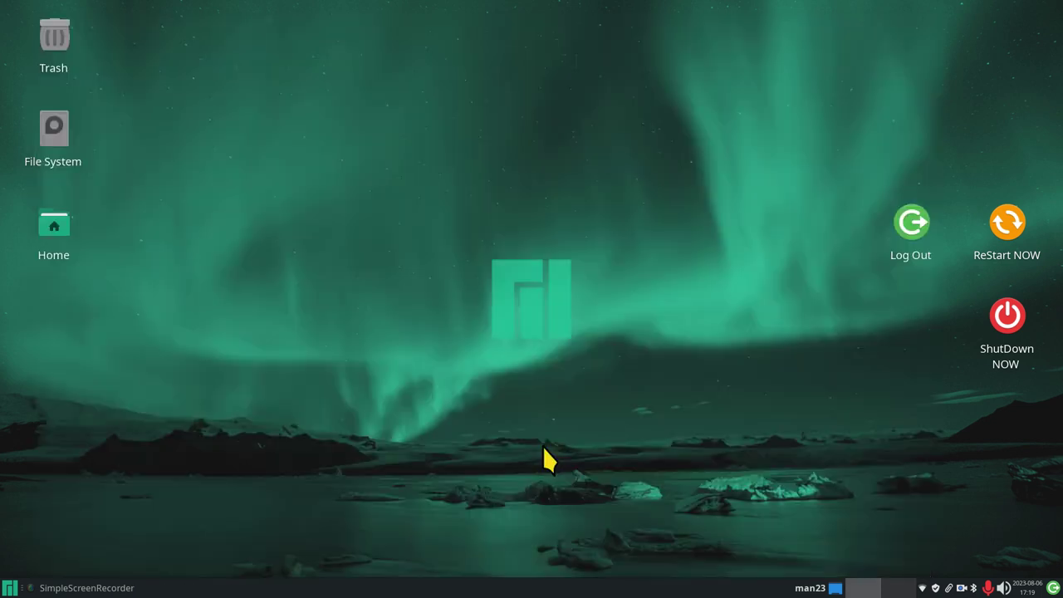
# Open Firefox and show the Manjaro download page for the X86_64 architecture
pyautogui.click(10, 588)
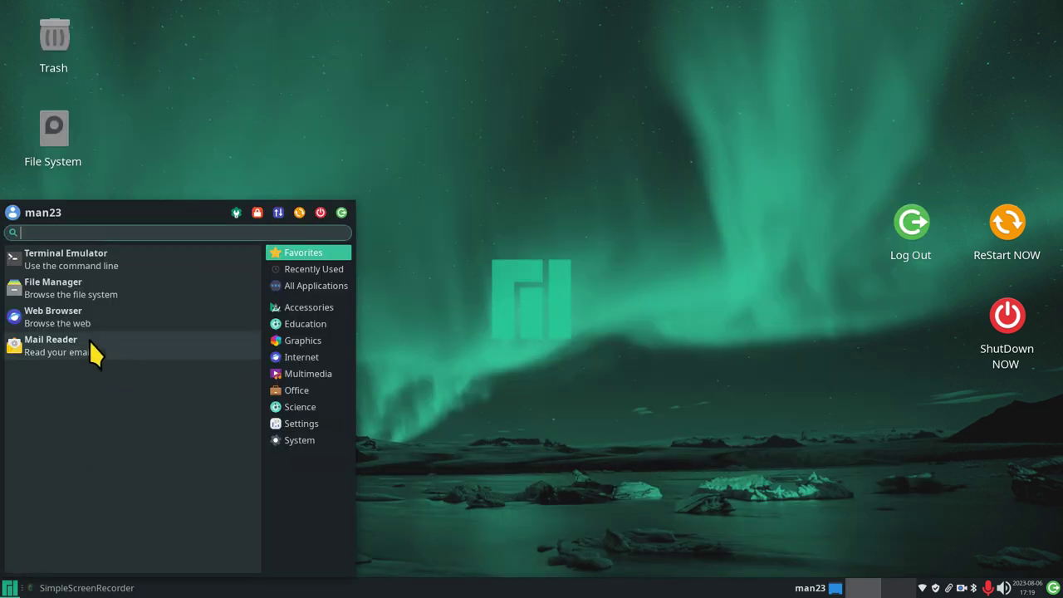
pyautogui.click(57, 320)
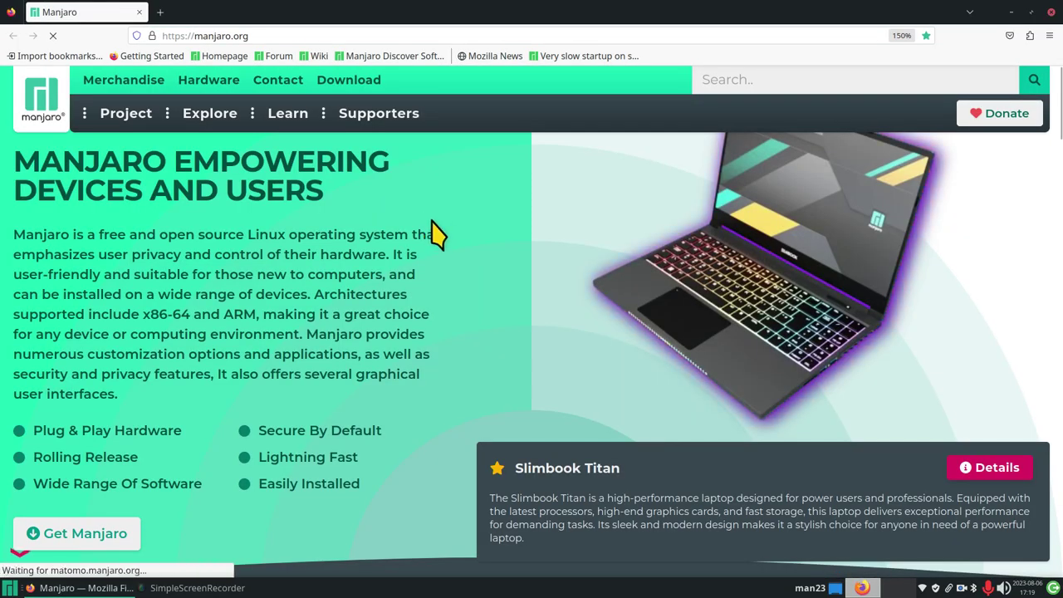
pyautogui.click(352, 81)
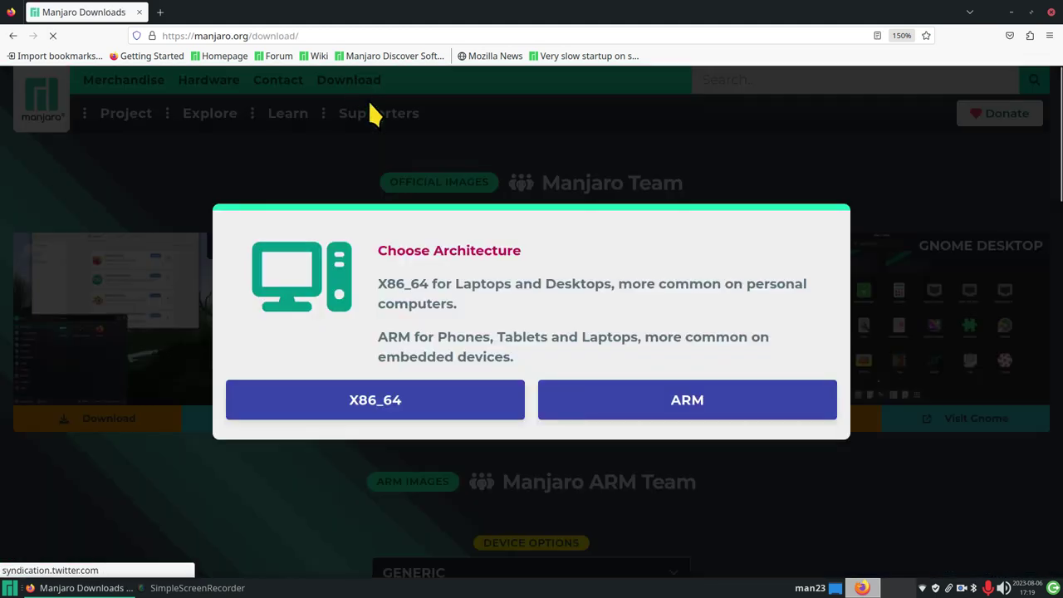
pyautogui.click(401, 411)
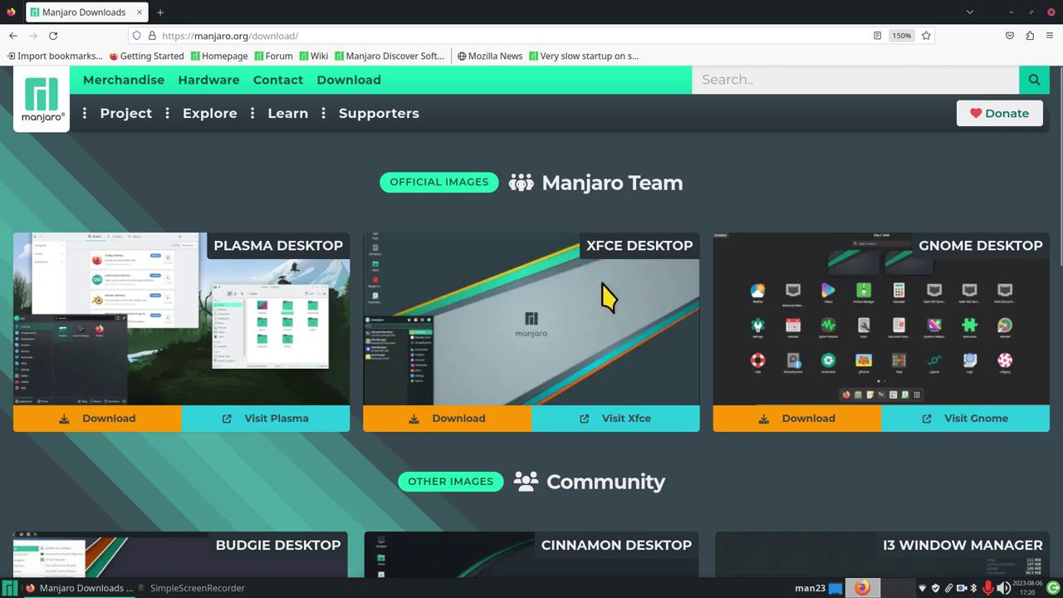
# Enlarge the download page to 180% and look through the official and community desktop images
pyautogui.hotkey('ctrl', '+')
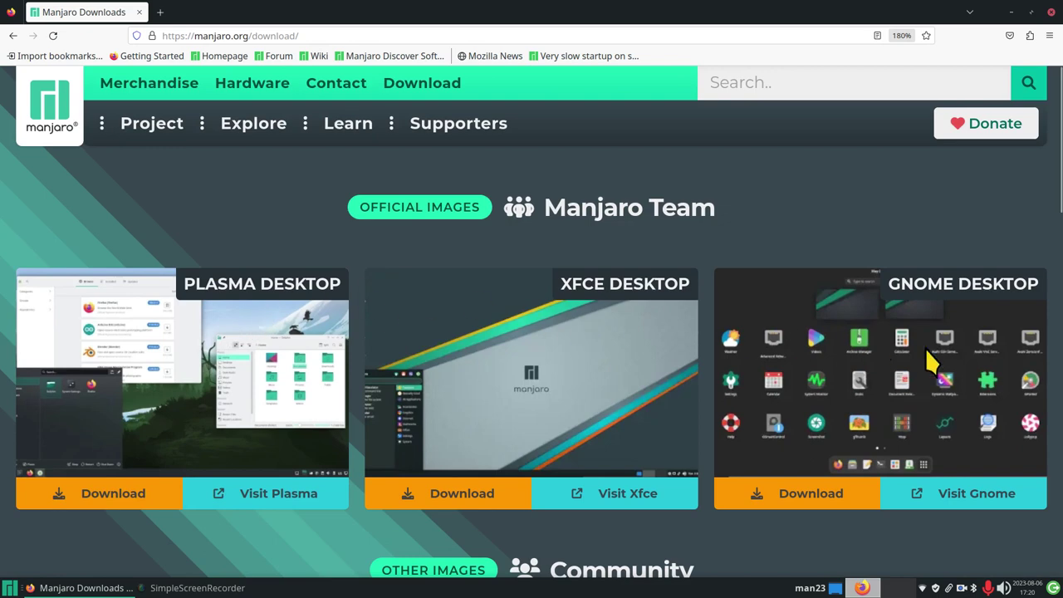
pyautogui.scroll(-5, 531, 374)
pyautogui.scroll(1, 297, 285)
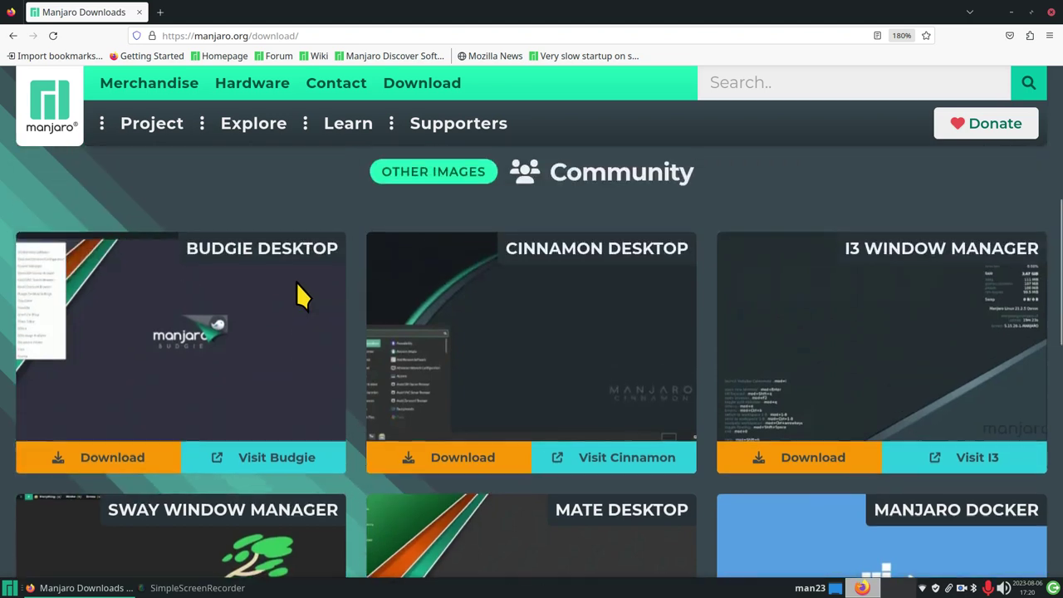
pyautogui.scroll(2, 282, 349)
pyautogui.scroll(-1, 855, 428)
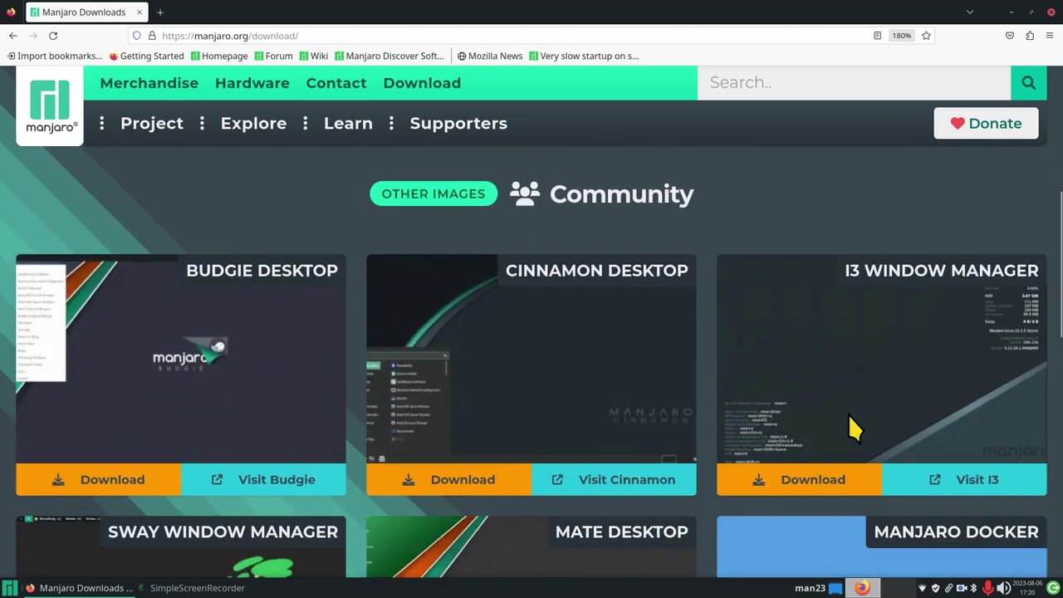
pyautogui.scroll(-2, 855, 427)
pyautogui.scroll(6, 849, 427)
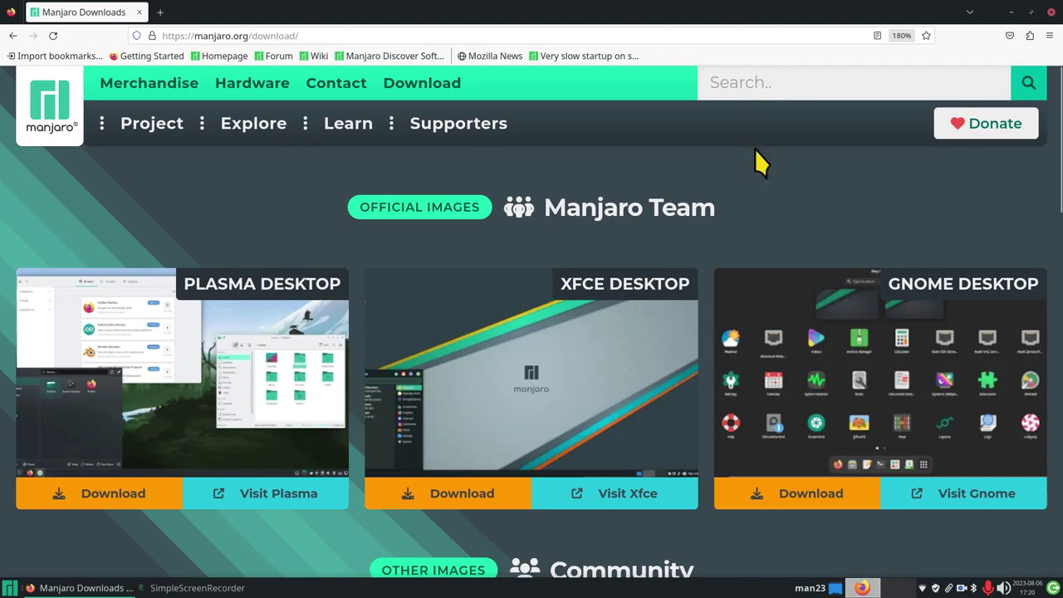
# Demonstrate page zoom on the Manjaro downloads by shrinking to 30%, enlarging to 500% and reducing to 90%
pyautogui.scroll(-11, 759, 162)
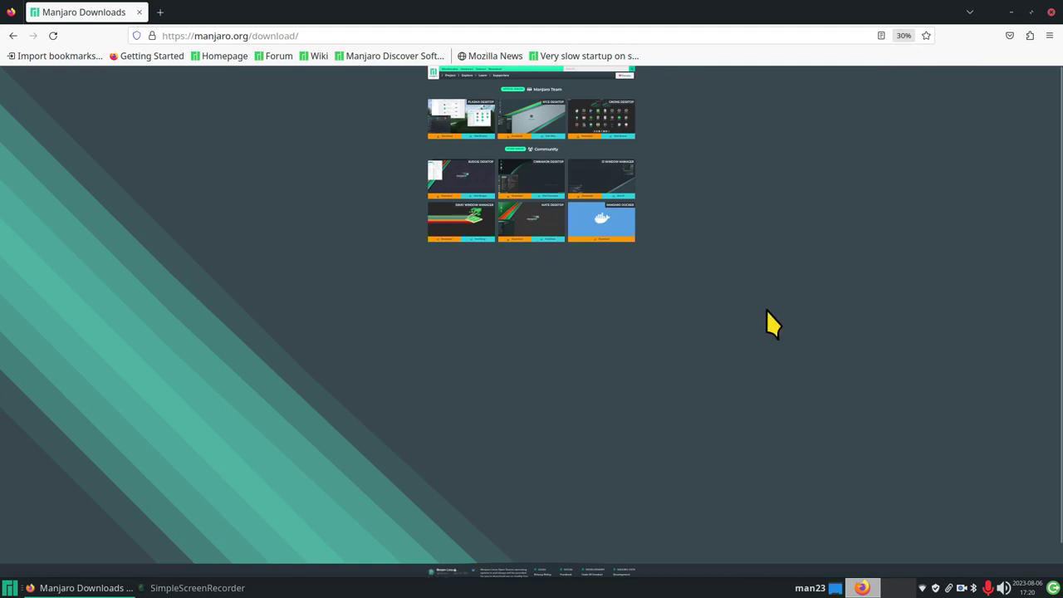
pyautogui.scroll(10, 772, 324)
pyautogui.scroll(4, 773, 324)
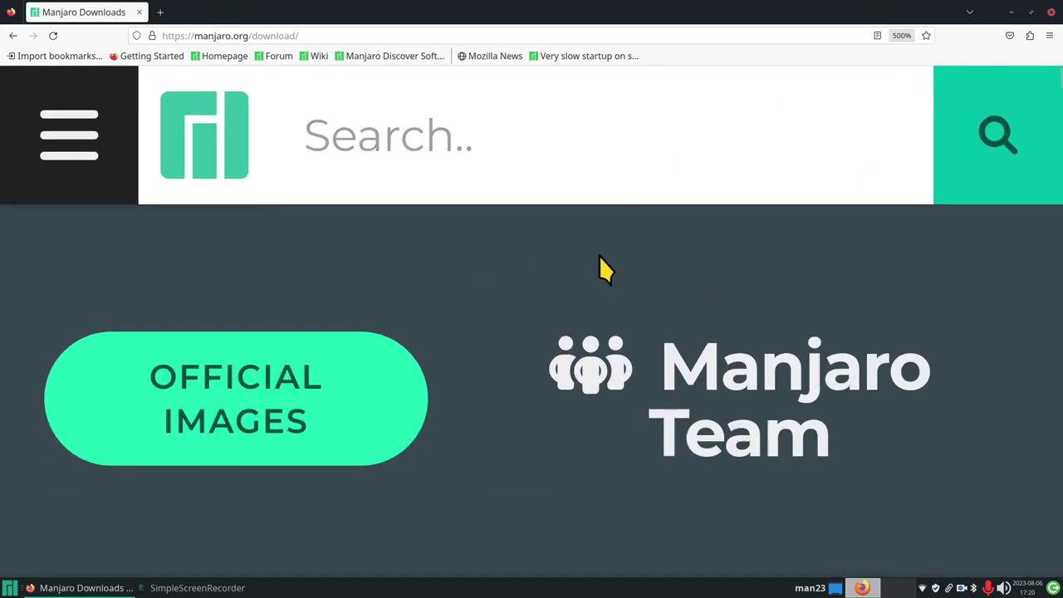
pyautogui.scroll(-4, 604, 268)
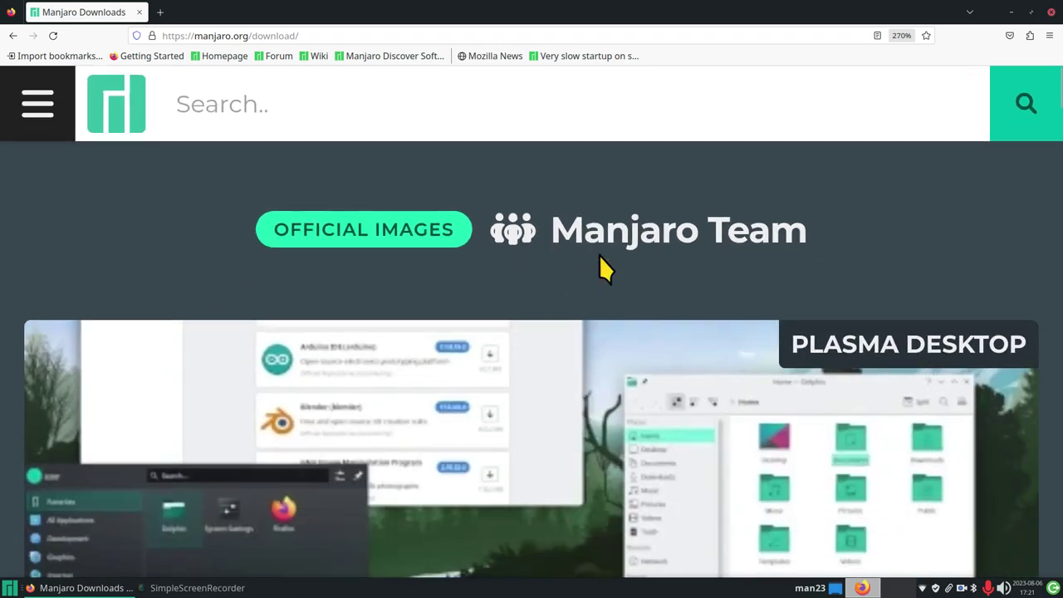
pyautogui.scroll(-6, 604, 265)
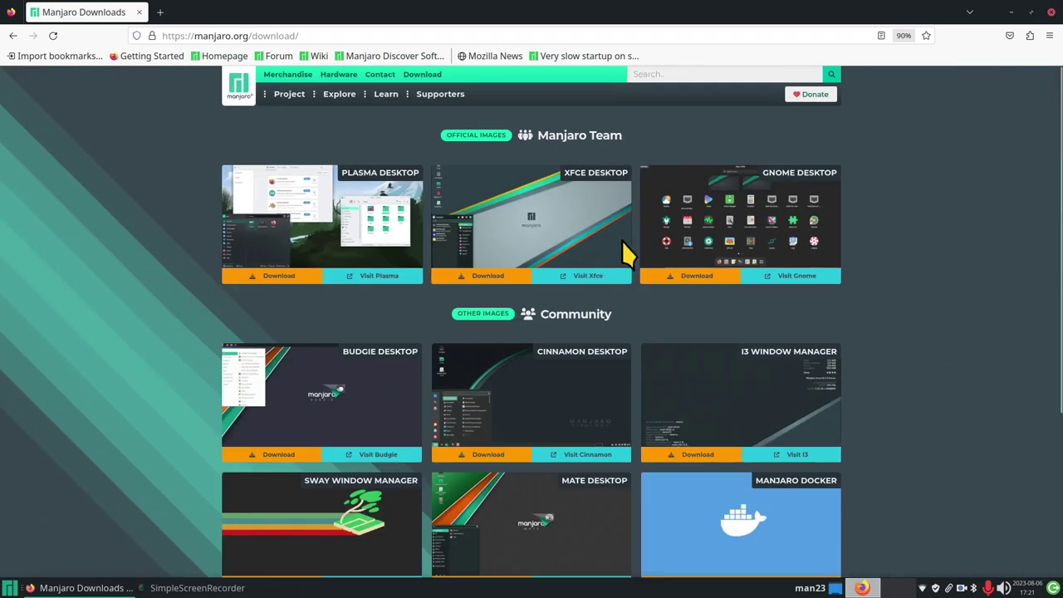
pyautogui.scroll(3, 627, 250)
pyautogui.scroll(1, 628, 251)
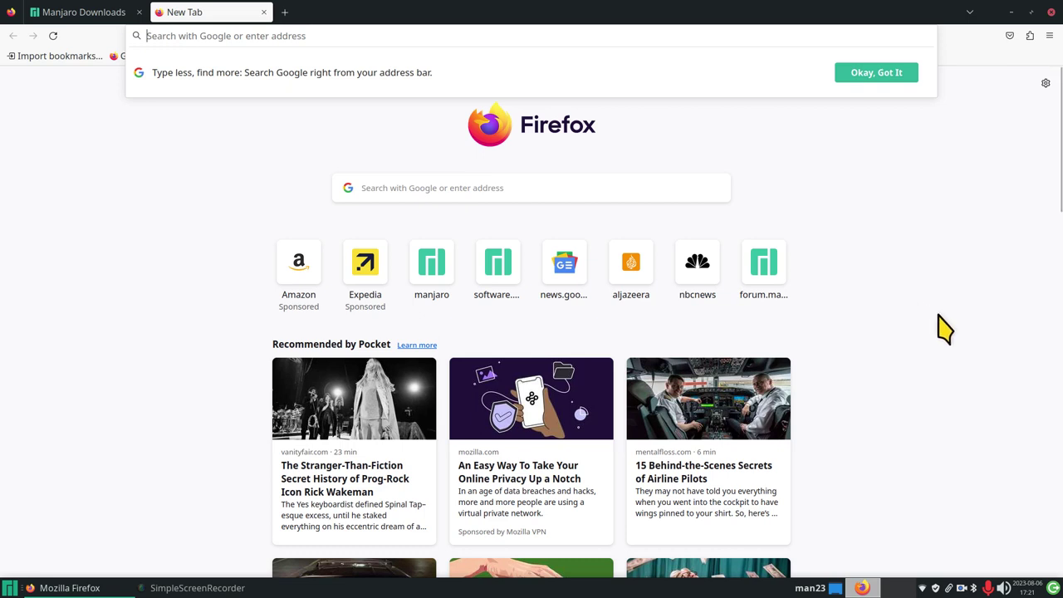
# Search for google news from the new browser tab and open the news.google.com site
pyautogui.click(945, 330)
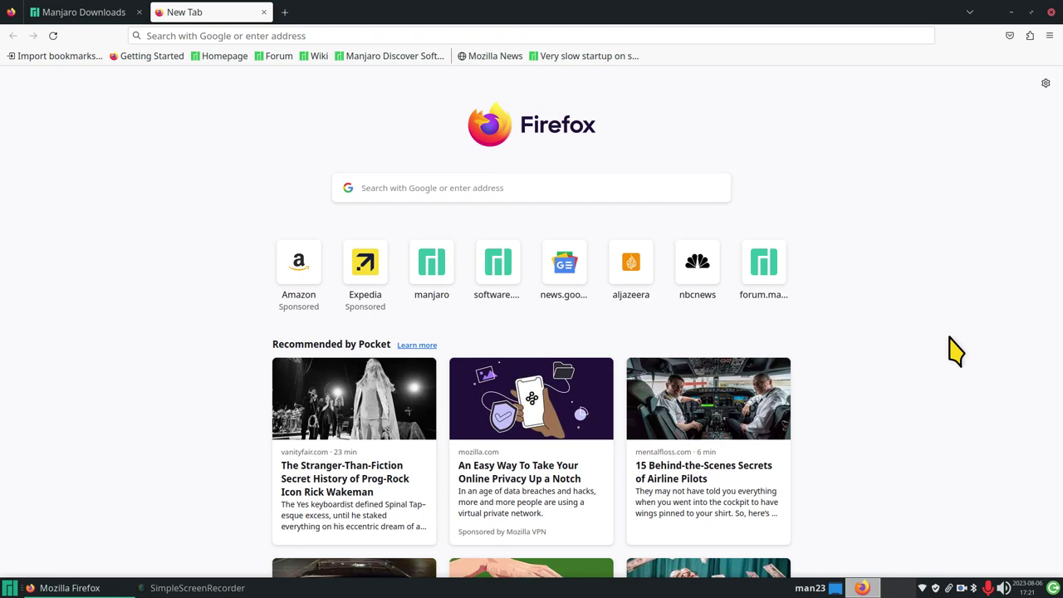
pyautogui.click(400, 190)
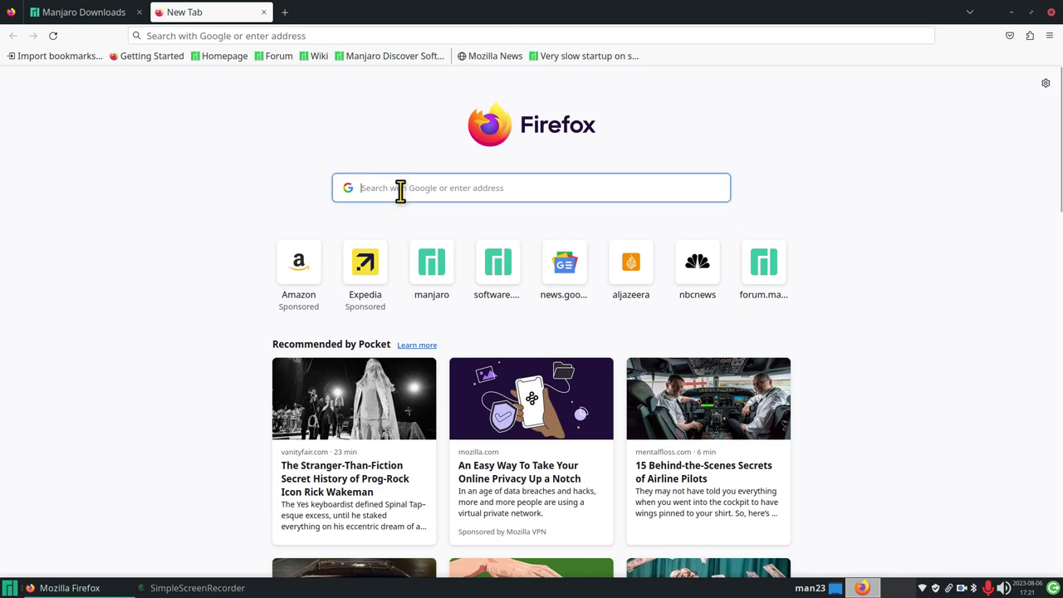
pyautogui.write('google.com/')
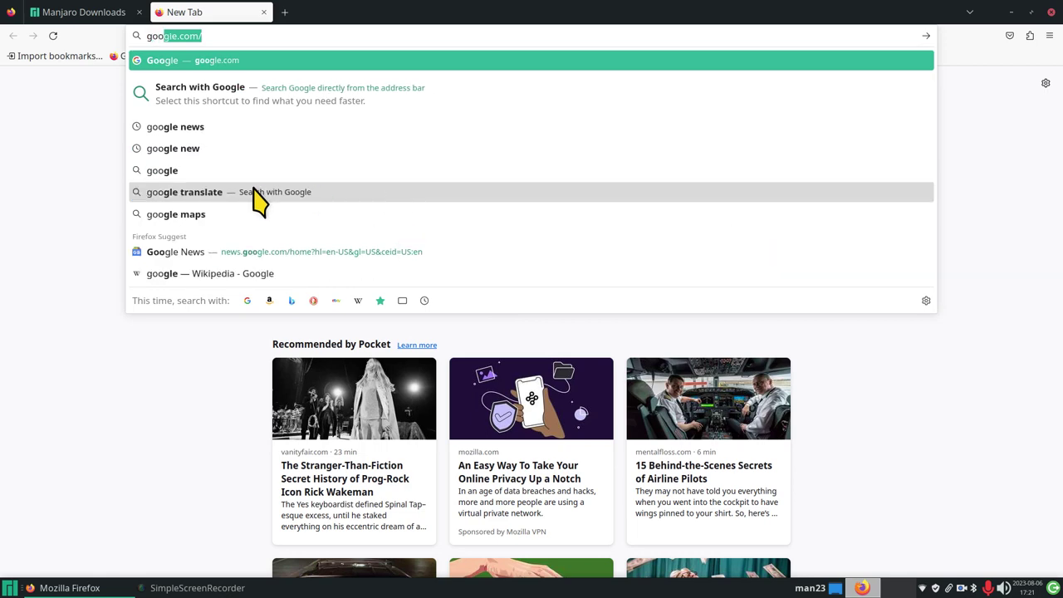
pyautogui.click(209, 129)
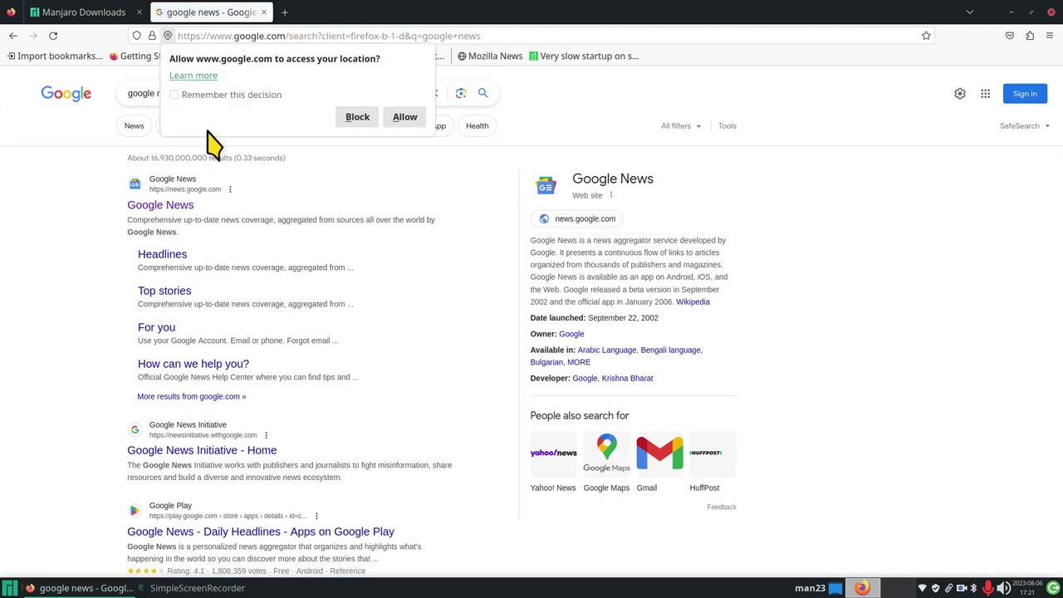
pyautogui.click(584, 219)
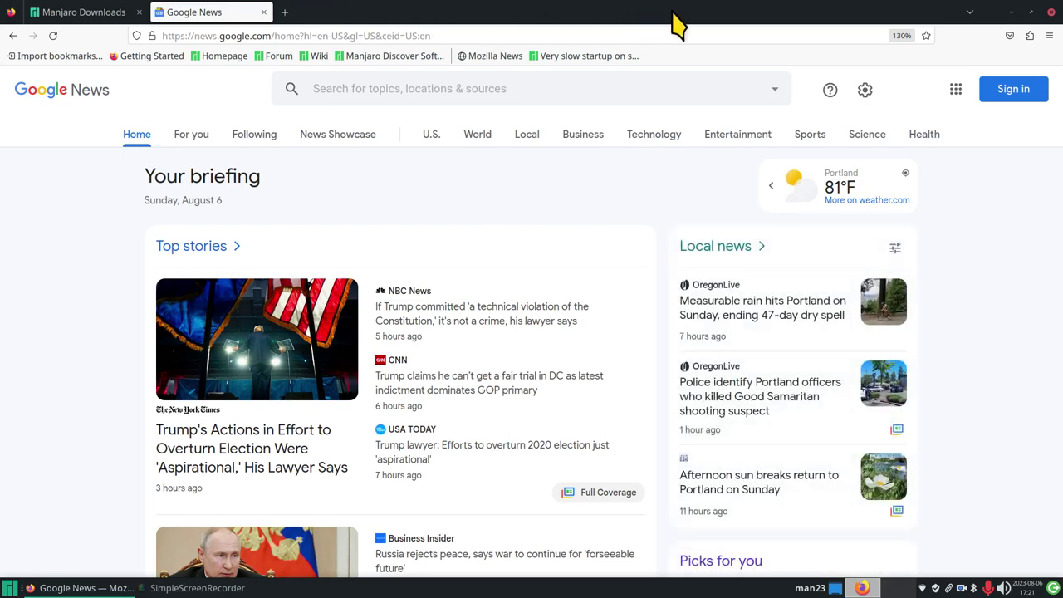
# Open the CBS News story on Southwest Airlines and the Associated Press Musk cage fight story in background tabs
pyautogui.scroll(-7, 521, 231)
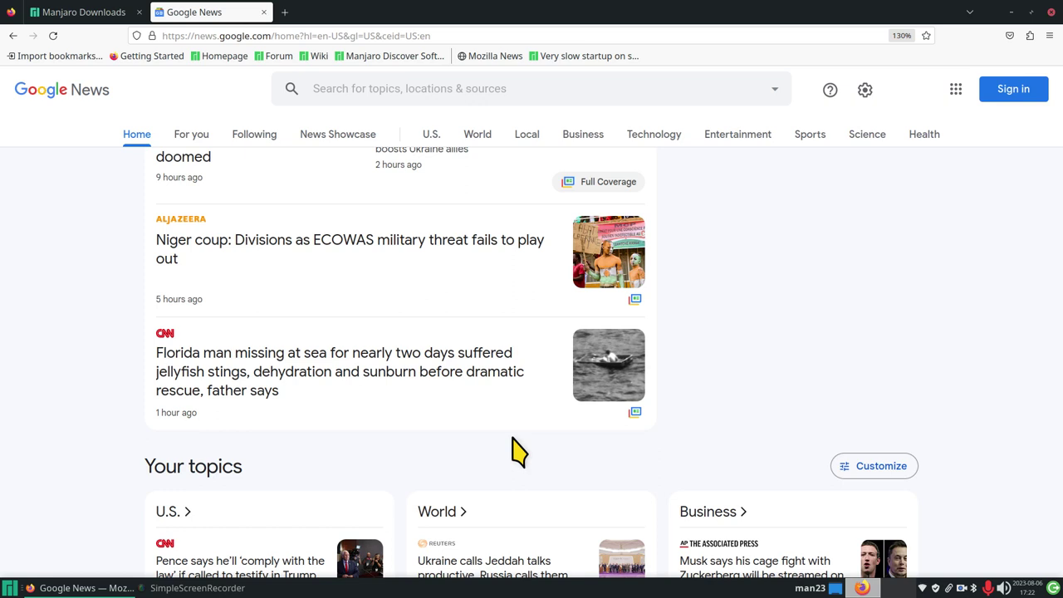
pyautogui.scroll(-3, 513, 449)
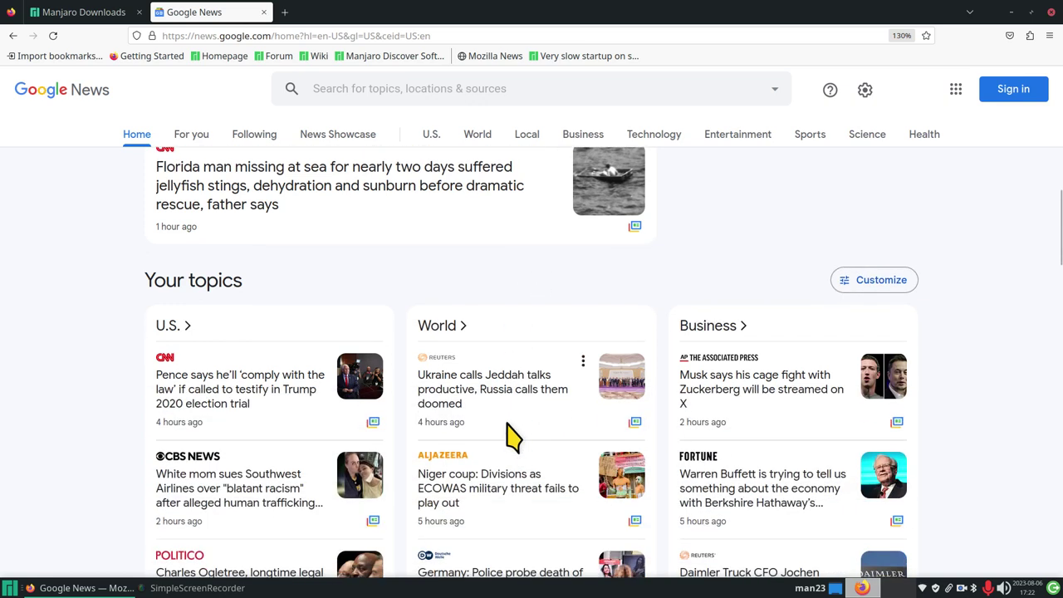
pyautogui.middleClick(249, 491)
pyautogui.middleClick(761, 390)
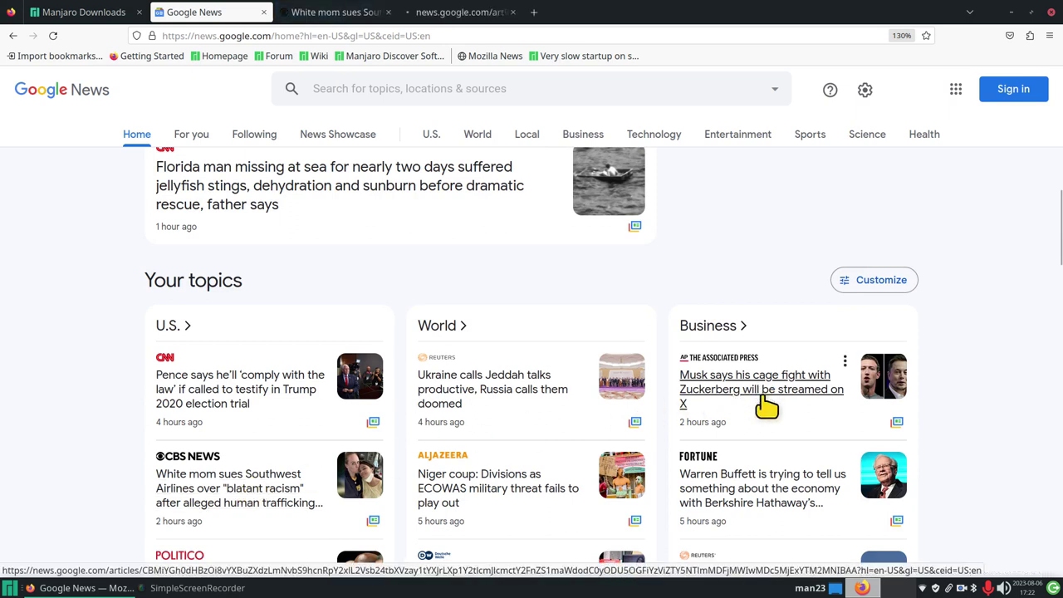
# Open the Fortune story on Warren Buffett, the CNN airline bag story and the Guardian heatwaves story in background tabs
pyautogui.middleClick(766, 486)
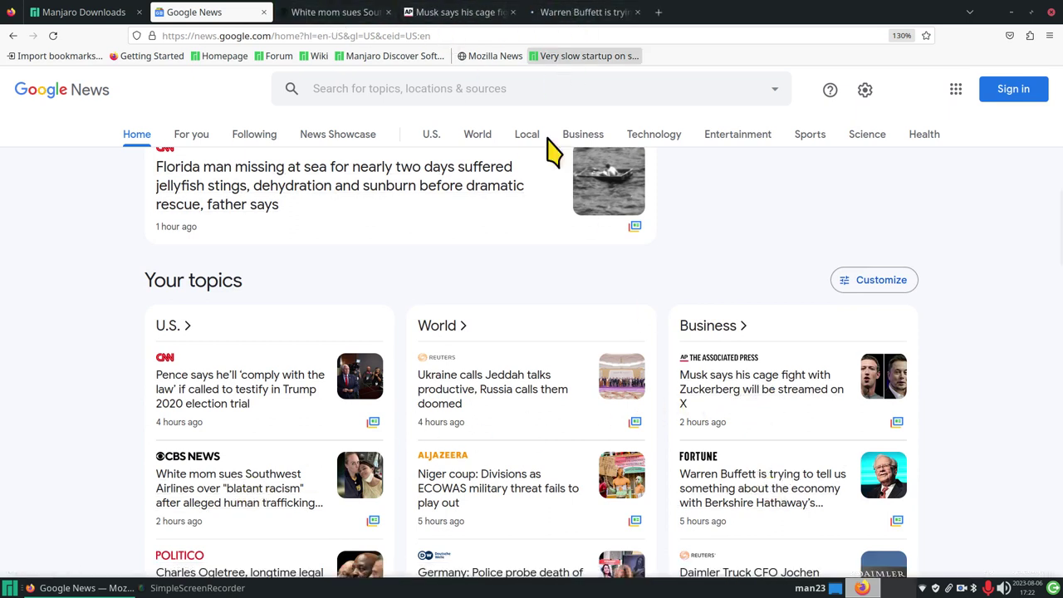
pyautogui.scroll(-8, 419, 295)
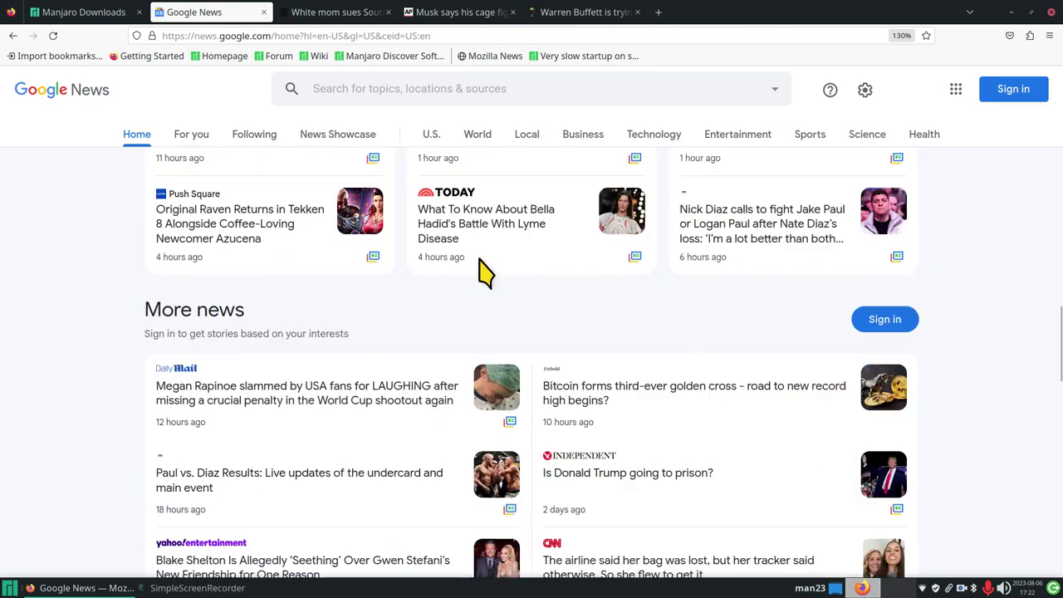
pyautogui.scroll(-3, 685, 387)
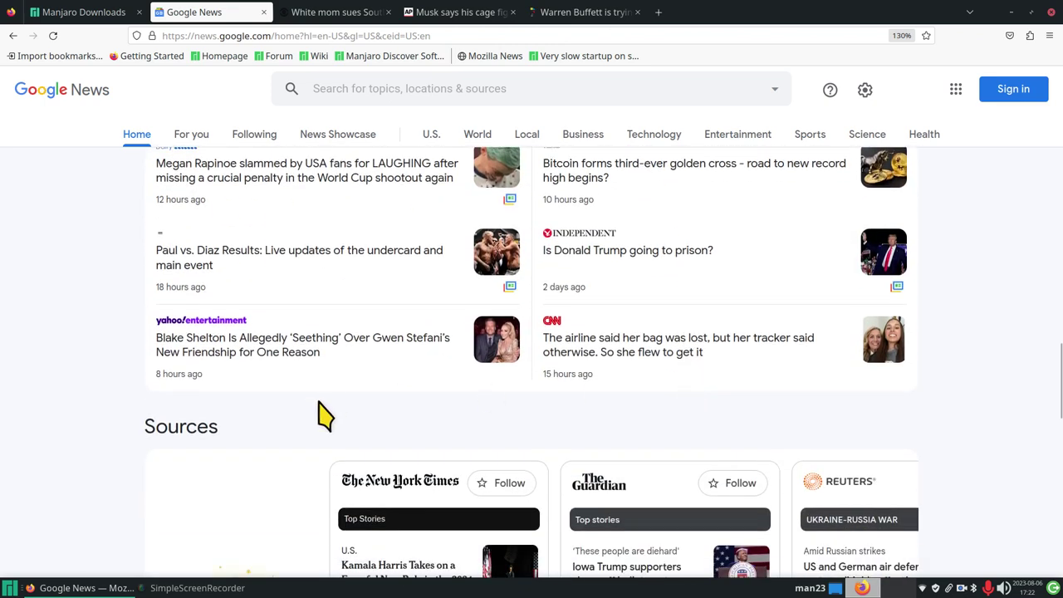
pyautogui.scroll(2, 324, 415)
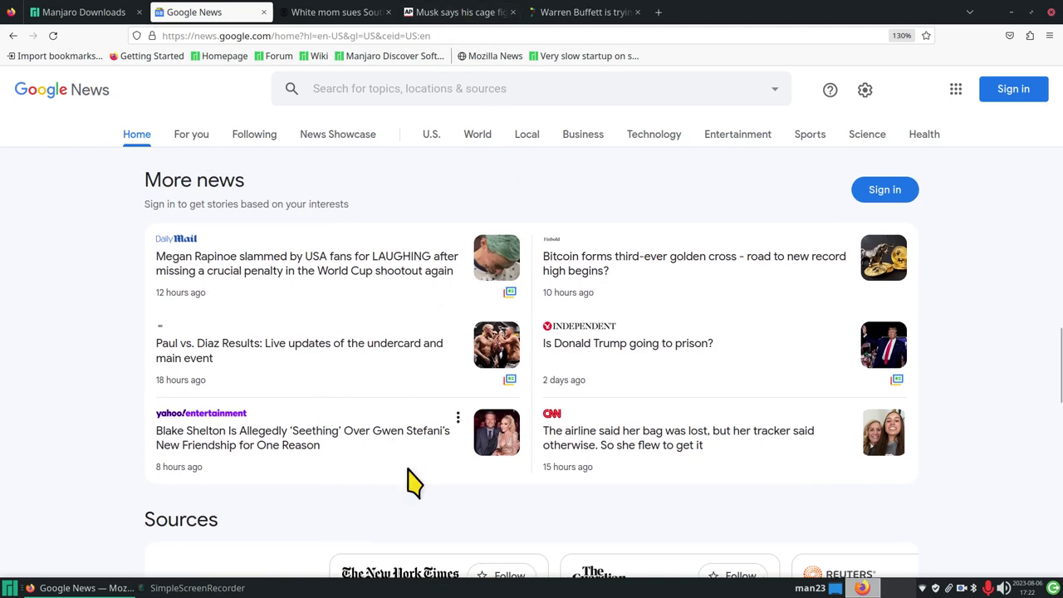
pyautogui.middleClick(640, 446)
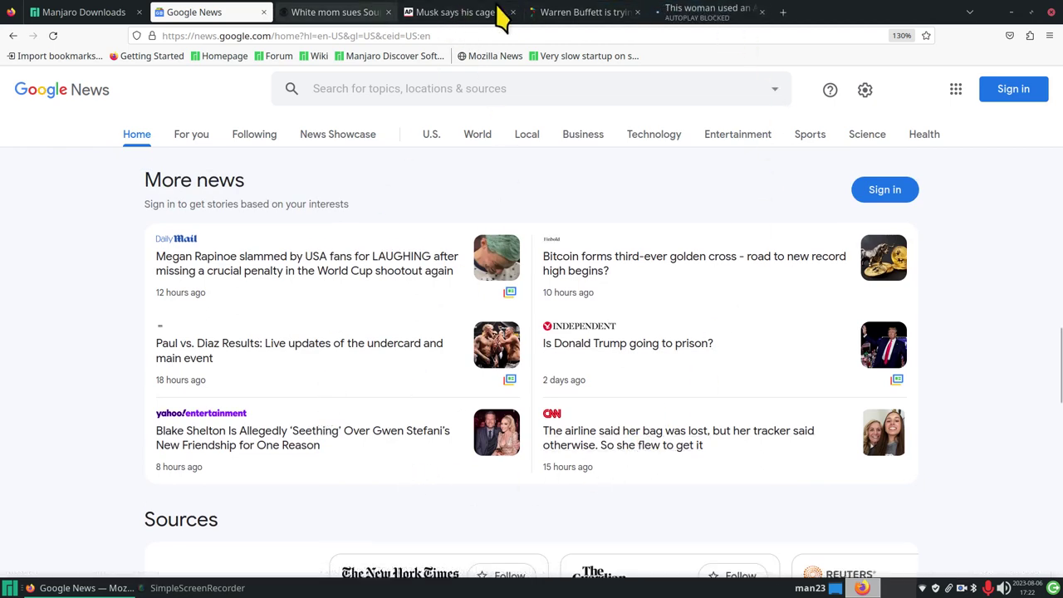
pyautogui.scroll(-5, 579, 462)
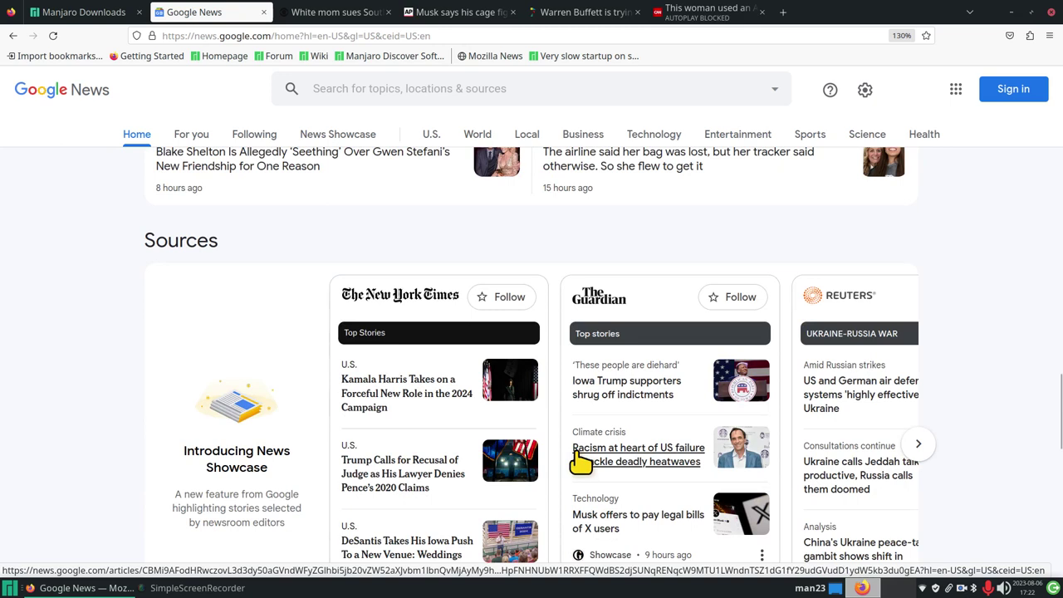
pyautogui.middleClick(645, 462)
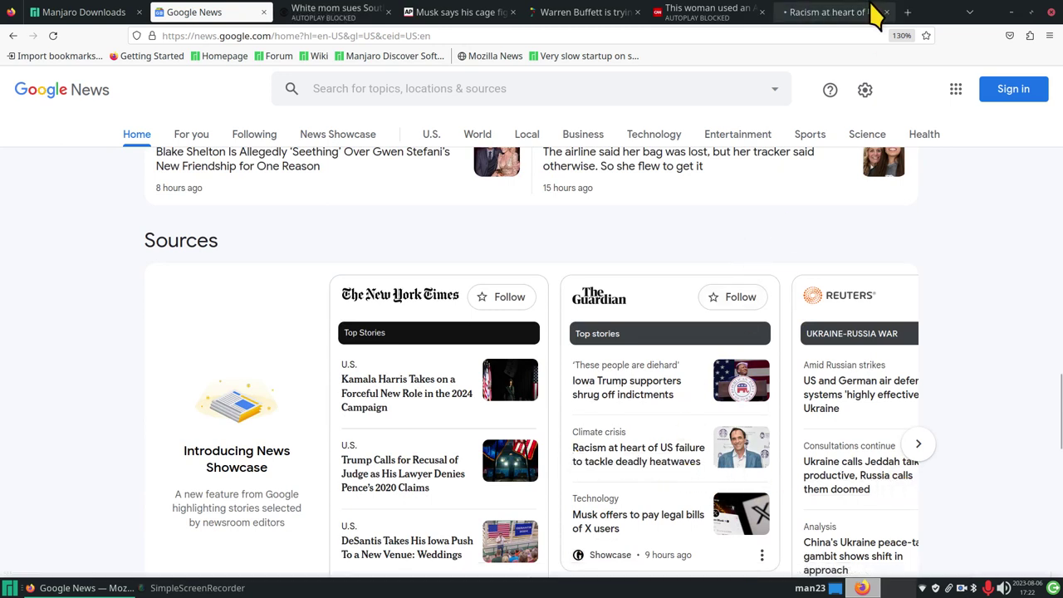
# View the loaded articles one after another, from the CBS News story through to the Guardian story
pyautogui.click(318, 12)
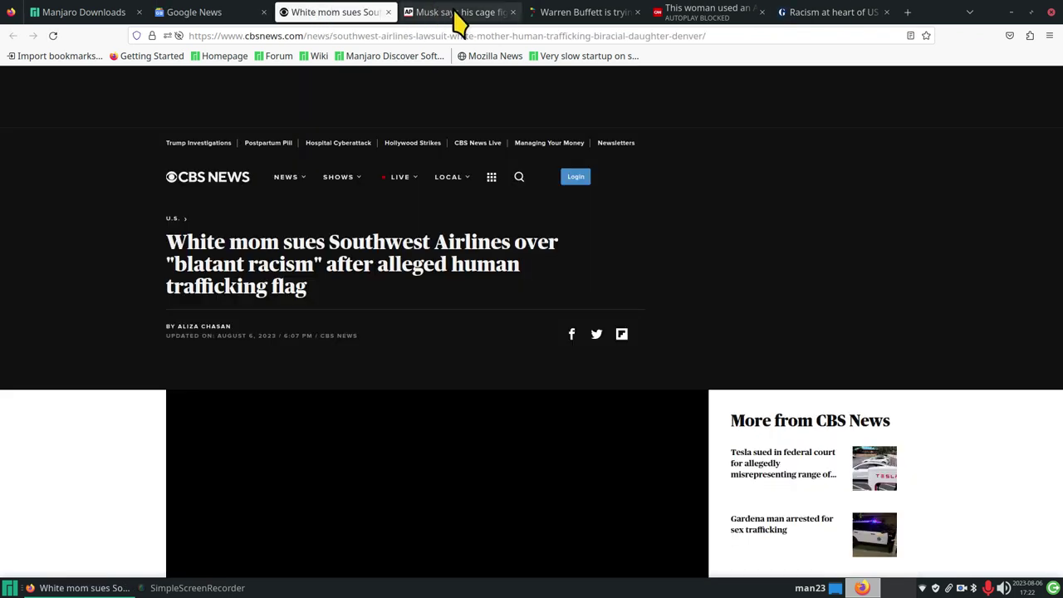
pyautogui.click(459, 16)
pyautogui.click(585, 11)
pyautogui.click(683, 14)
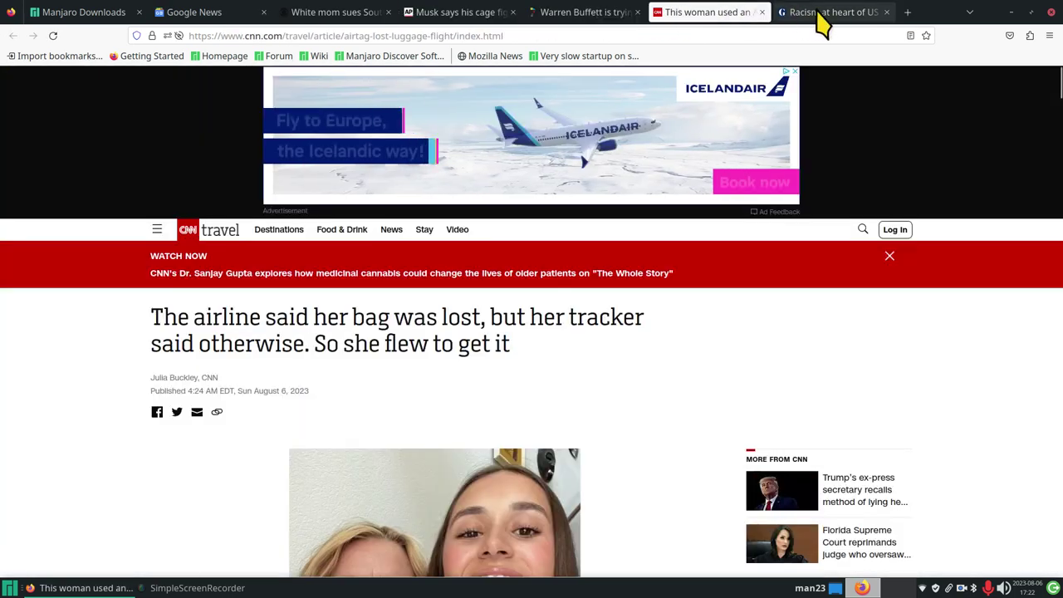
pyautogui.click(820, 13)
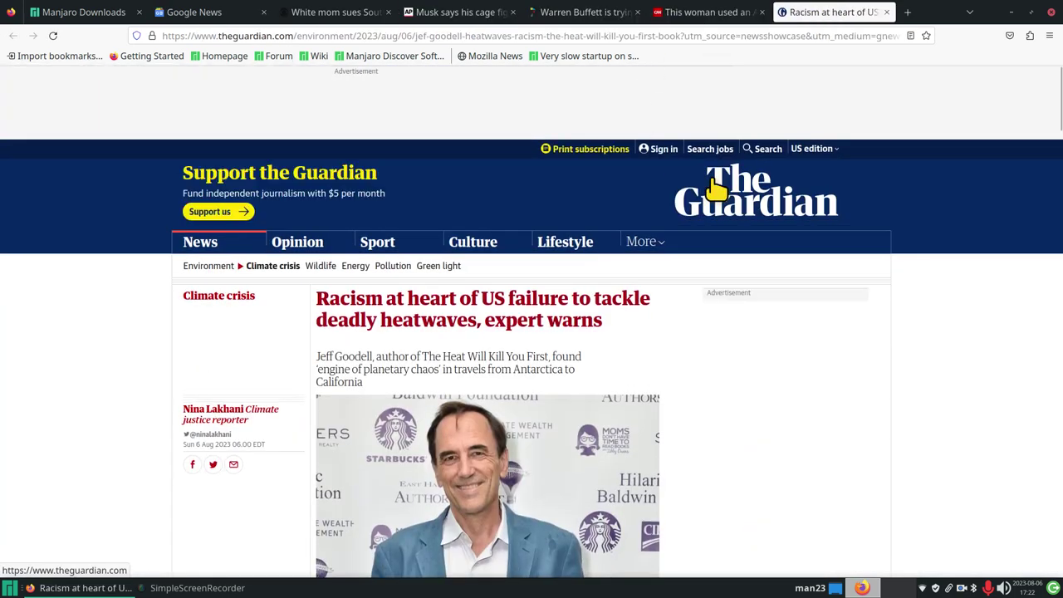
# Shrink the Guardian article to 30%, enlarge the CNN airline bag article to 210%, and switch between both to compare them
pyautogui.scroll(-5, 717, 190)
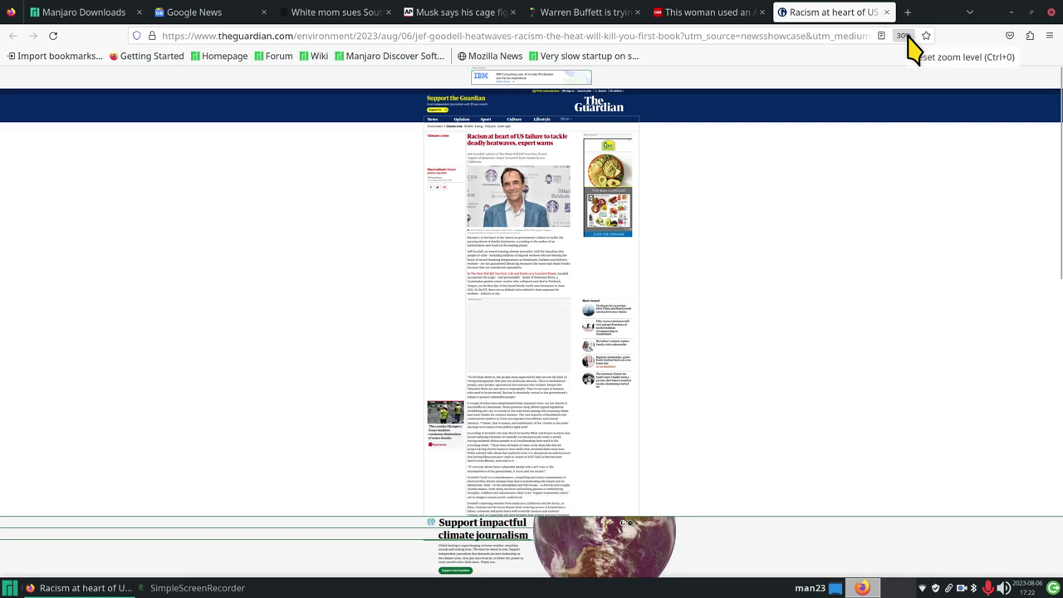
pyautogui.click(707, 15)
pyautogui.hotkey('ctrl', '+')
pyautogui.hotkey('ctrl', '+')
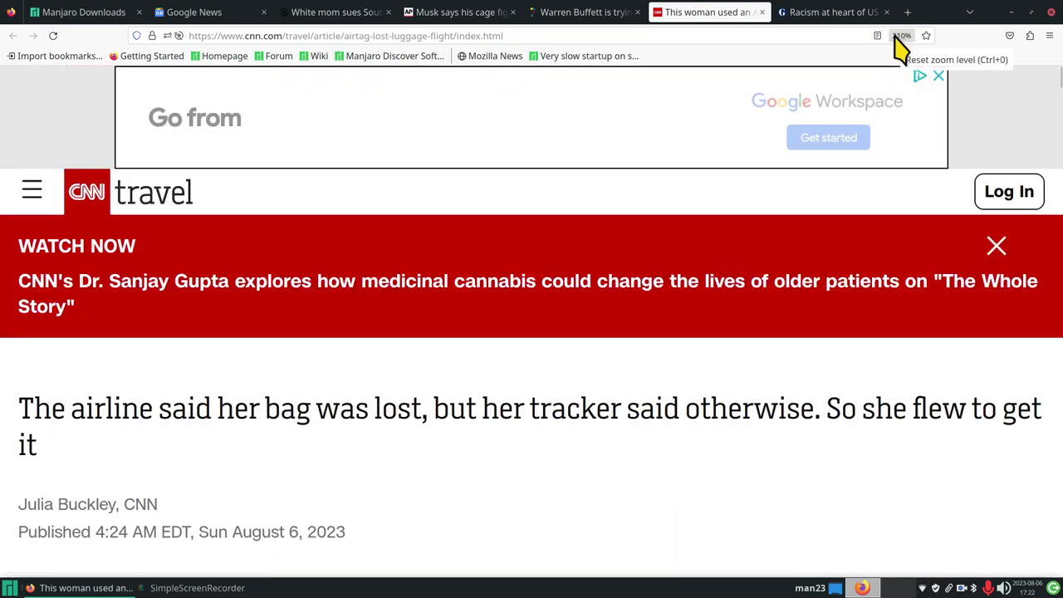
pyautogui.click(831, 12)
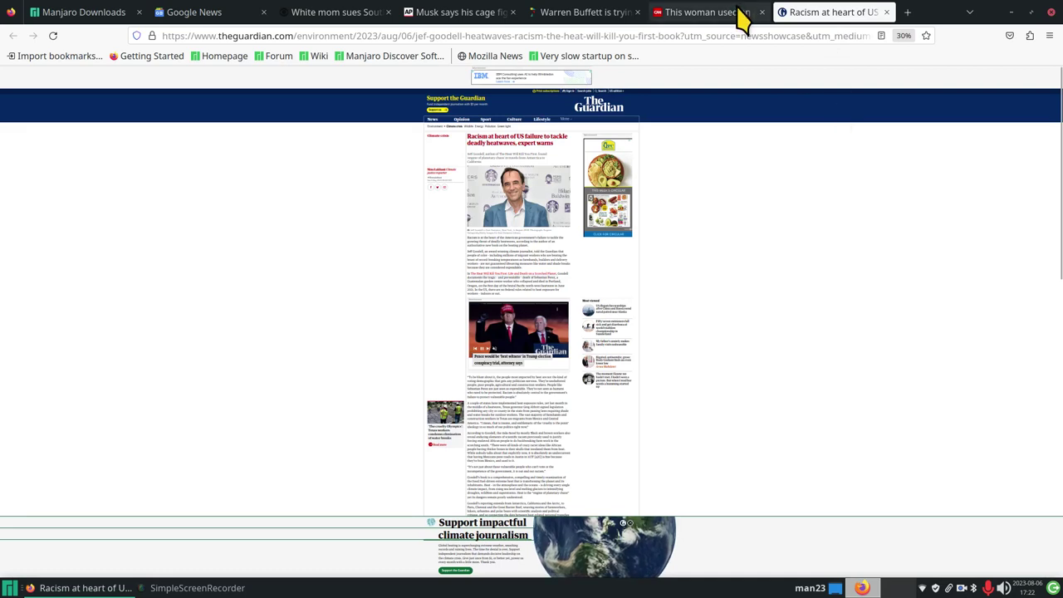
pyautogui.click(742, 14)
# Shrink the Fortune article on Warren Buffett to 50% and restore its default zoom level
pyautogui.click(587, 17)
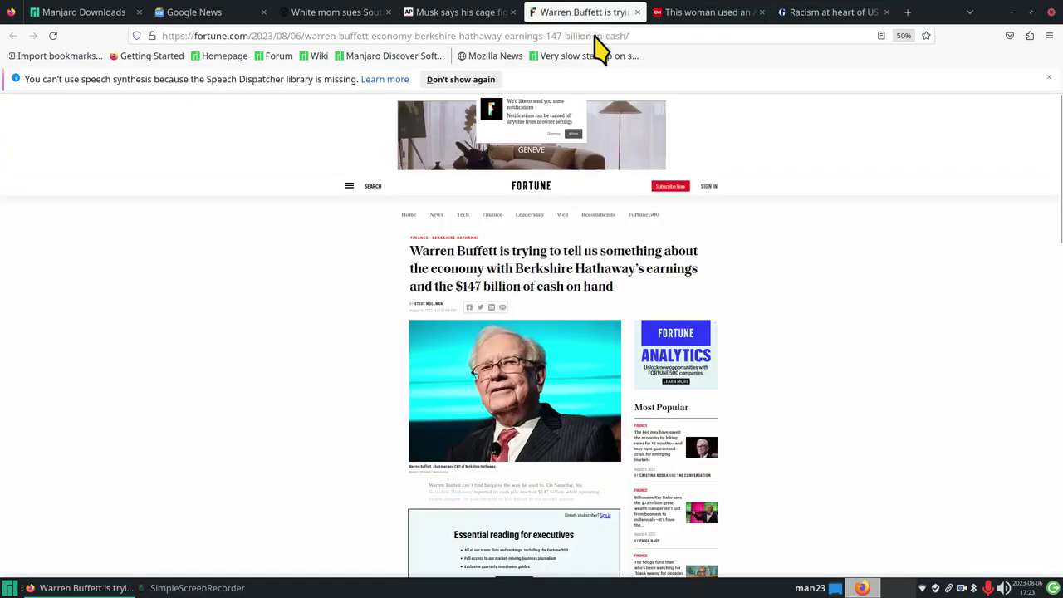
pyautogui.hotkey('ctrl', '0')
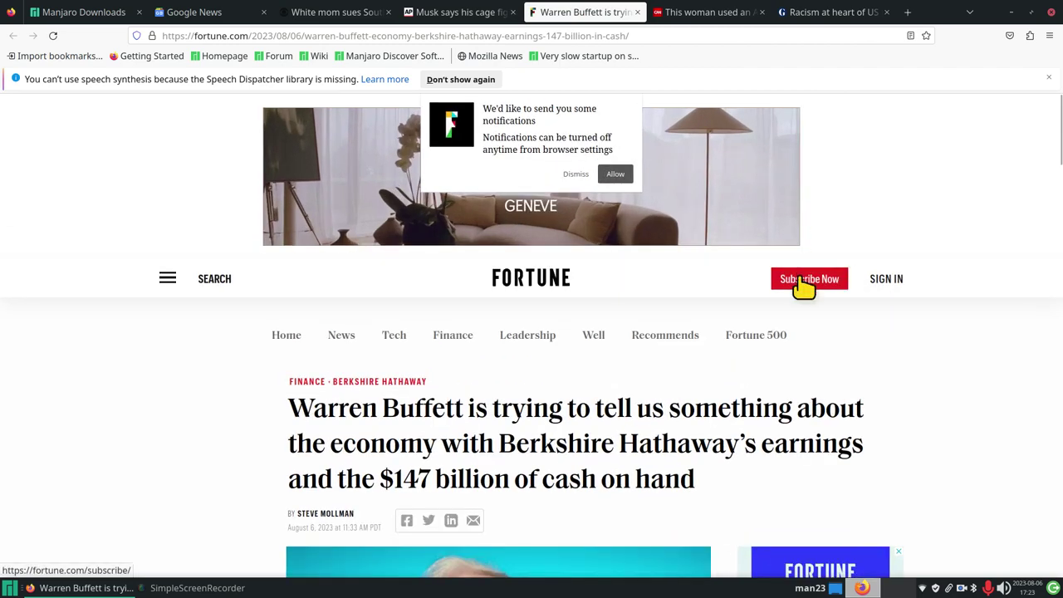
pyautogui.hotkey('ctrl', '+')
pyautogui.hotkey('ctrl', '+')
pyautogui.scroll(-5, 766, 215)
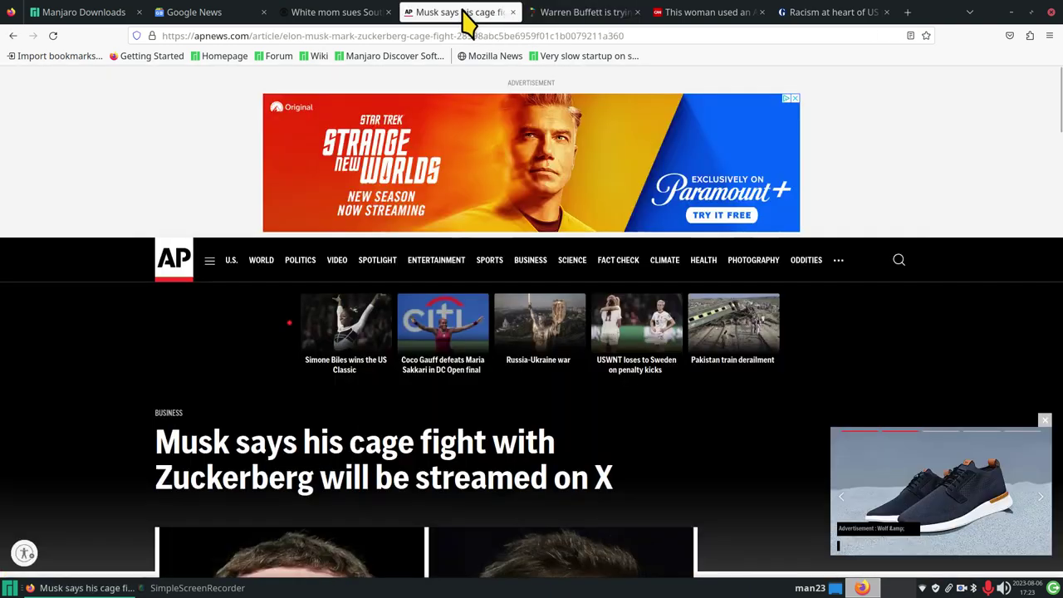
# Look over the Associated Press article on the Musk cage fight and shrink the page to 50%
pyautogui.click(463, 12)
pyautogui.scroll(-3, 455, 259)
pyautogui.scroll(3, 454, 257)
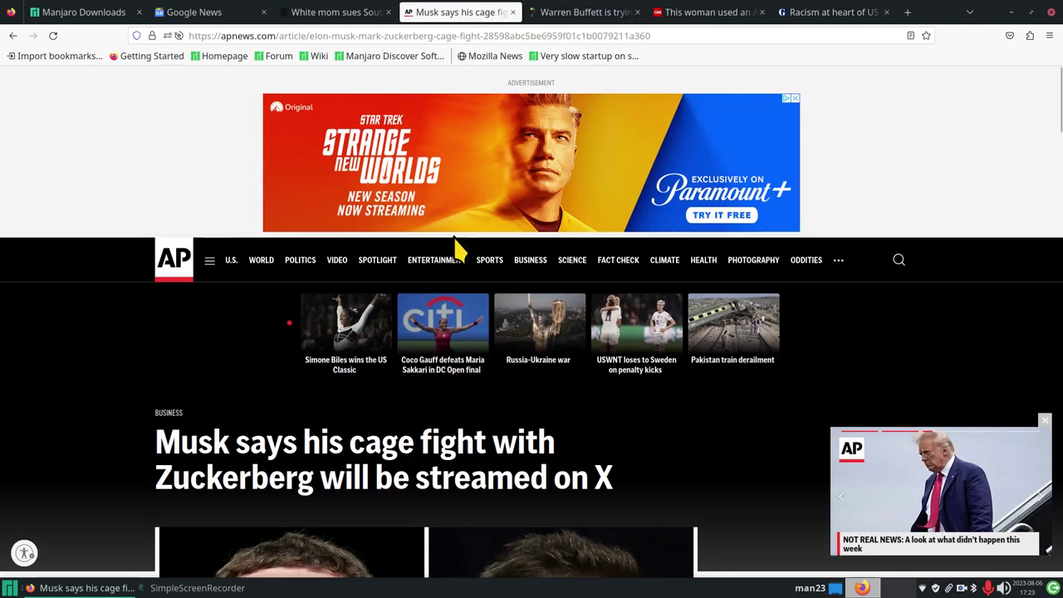
pyautogui.scroll(-3, 454, 268)
pyautogui.scroll(-1, 432, 364)
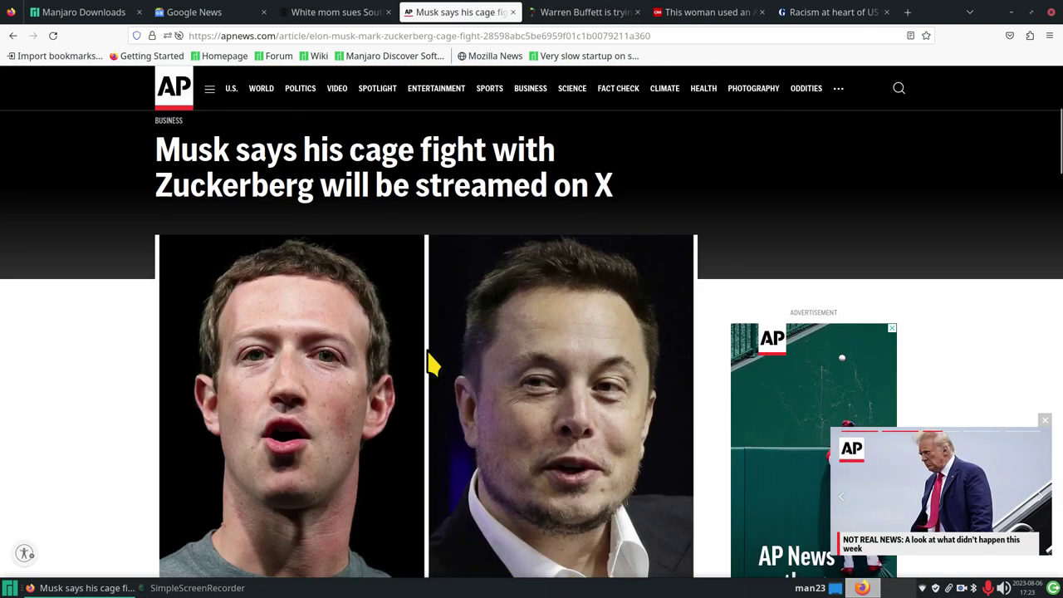
pyautogui.scroll(-1, 432, 364)
pyautogui.scroll(2, 432, 364)
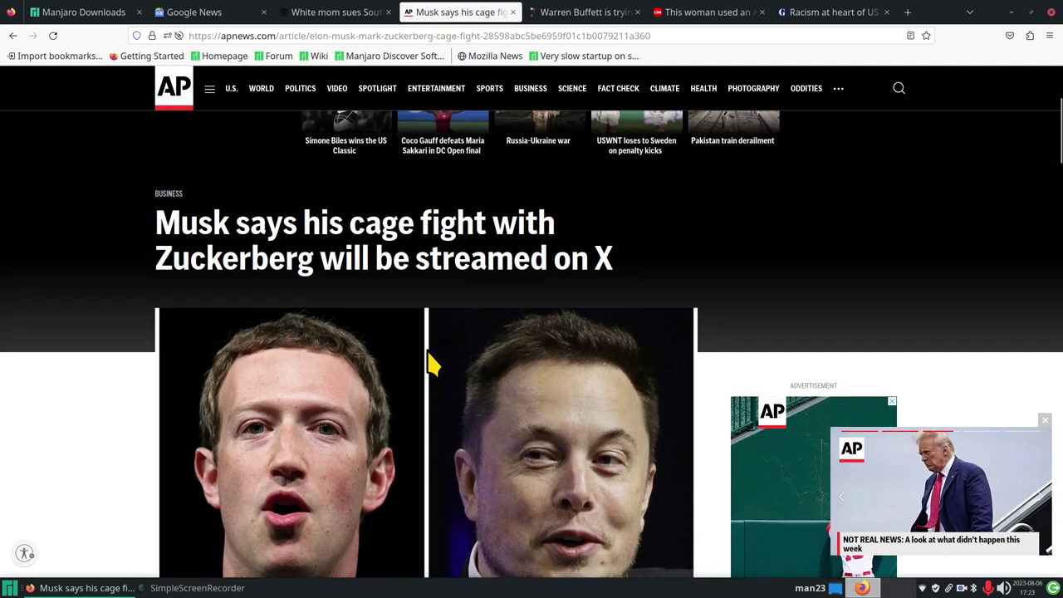
pyautogui.scroll(-4, 432, 364)
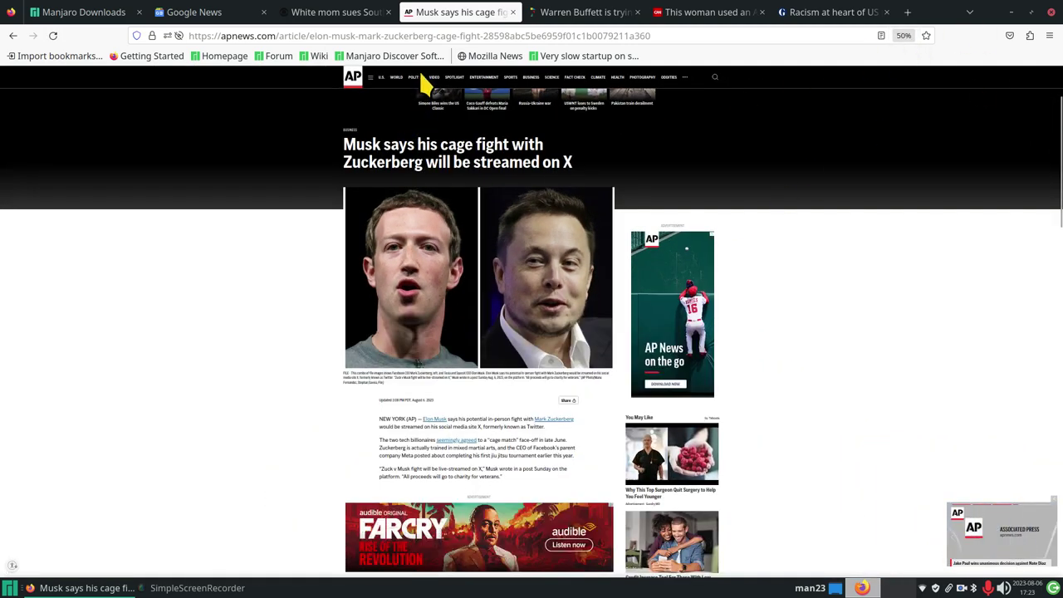
# Read down the CBS News article on Southwest Airlines and enlarge the page to 150%
pyautogui.click(341, 17)
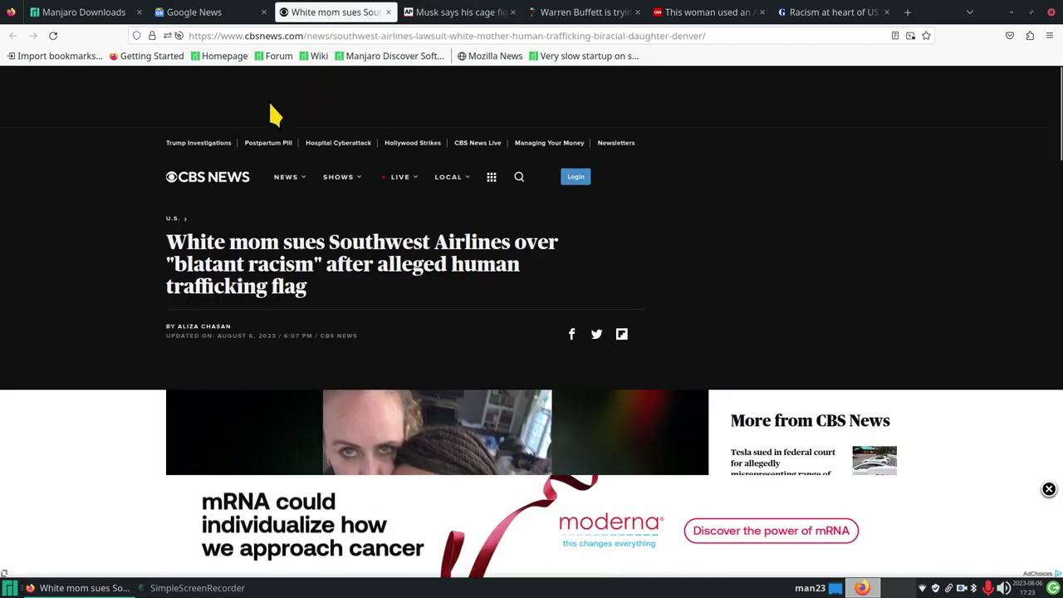
pyautogui.scroll(-10, 224, 129)
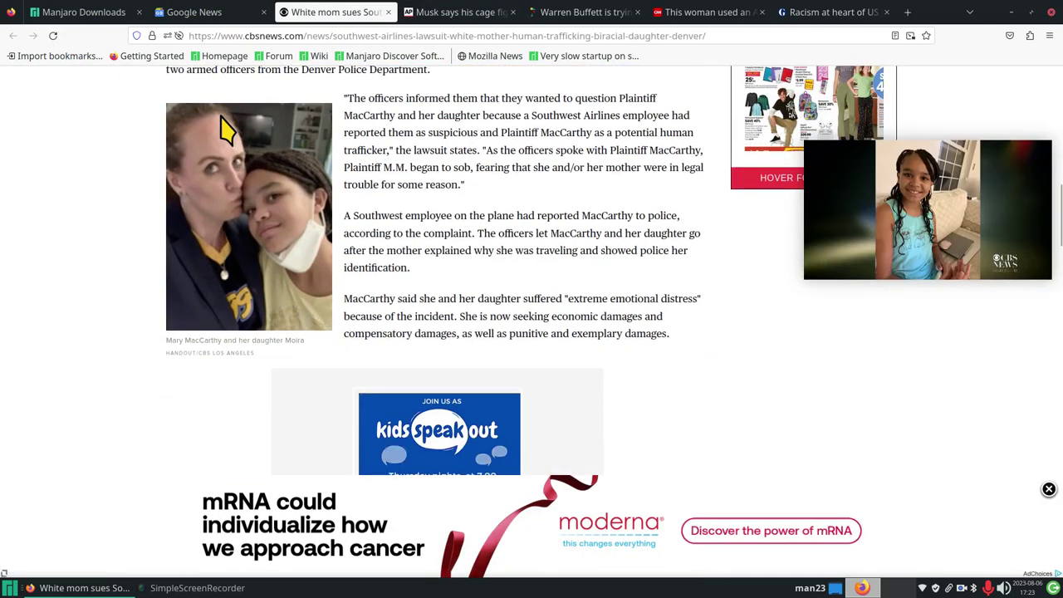
pyautogui.hotkey('ctrl', '+')
pyautogui.hotkey('ctrl', '+')
pyautogui.hotkey('ctrl', '+')
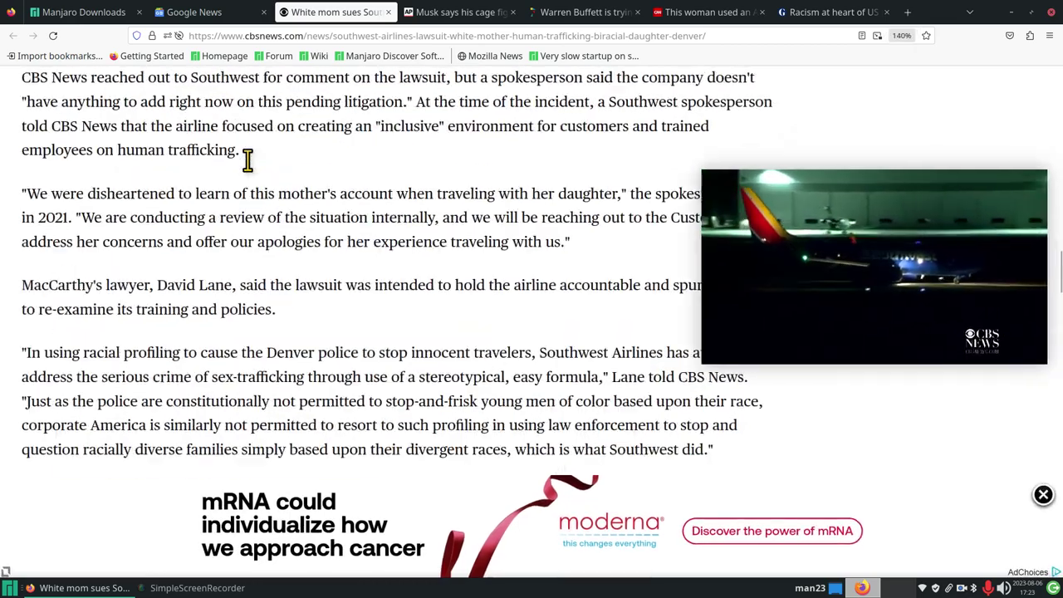
pyautogui.hotkey('ctrl', '+')
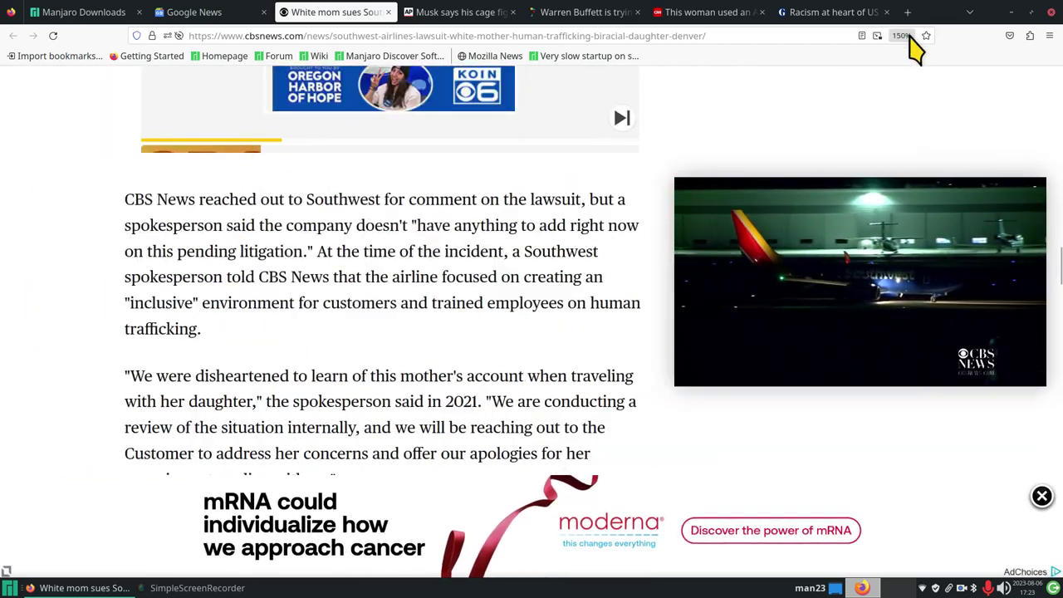
# Go back through the open articles from the Guardian to Google News, comparing the zoom level of each site
pyautogui.click(837, 12)
pyautogui.click(723, 11)
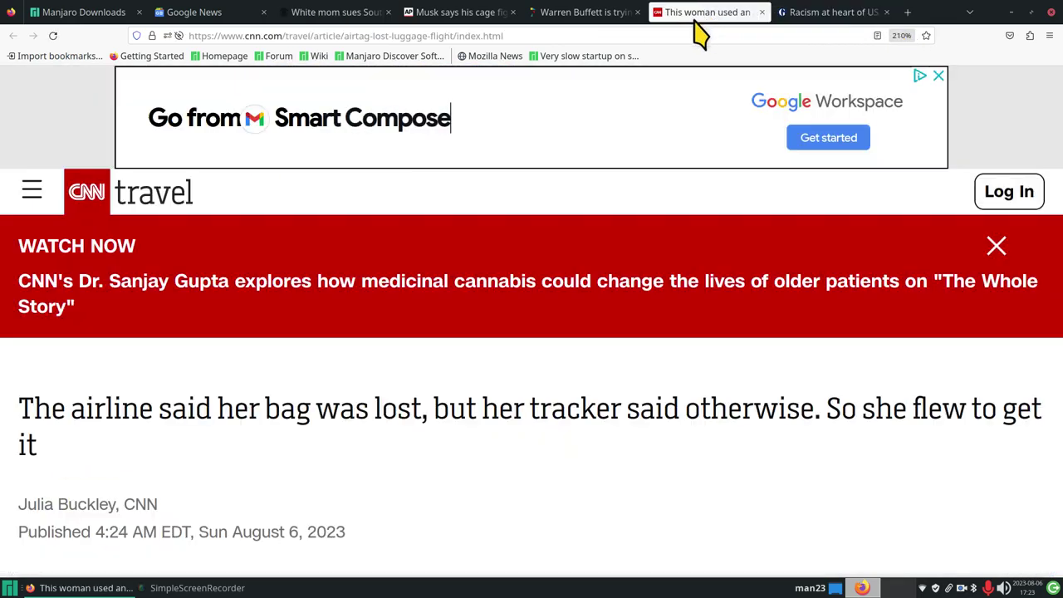
pyautogui.click(566, 15)
pyautogui.click(465, 16)
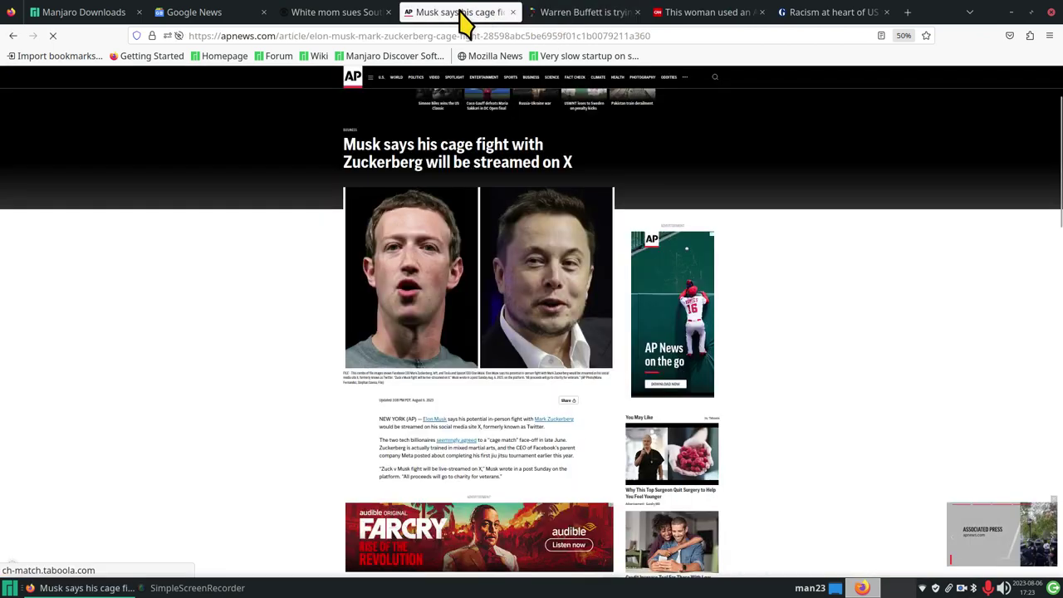
pyautogui.click(340, 17)
pyautogui.click(226, 17)
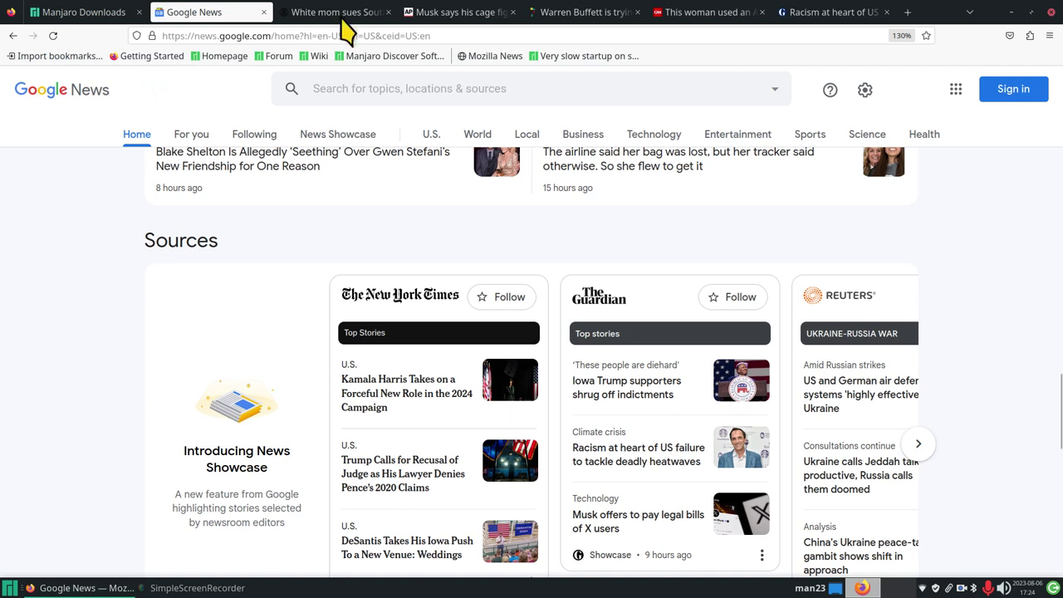
# Close all the article tabs, the Manjaro Downloads tab and finally Google News, leaving only the desktop
pyautogui.middleClick(702, 16)
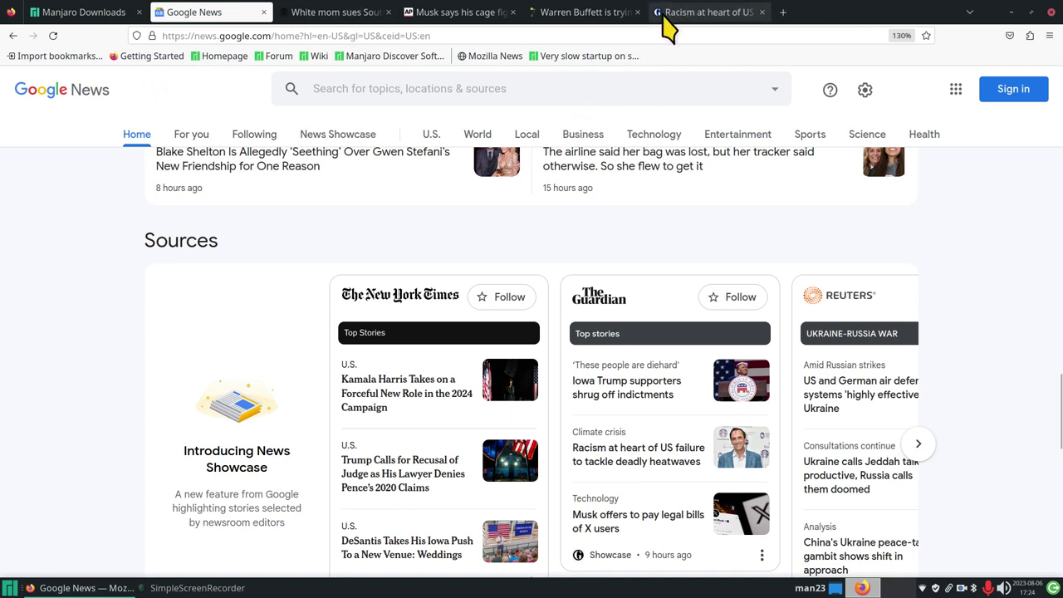
pyautogui.middleClick(588, 17)
pyautogui.middleClick(371, 14)
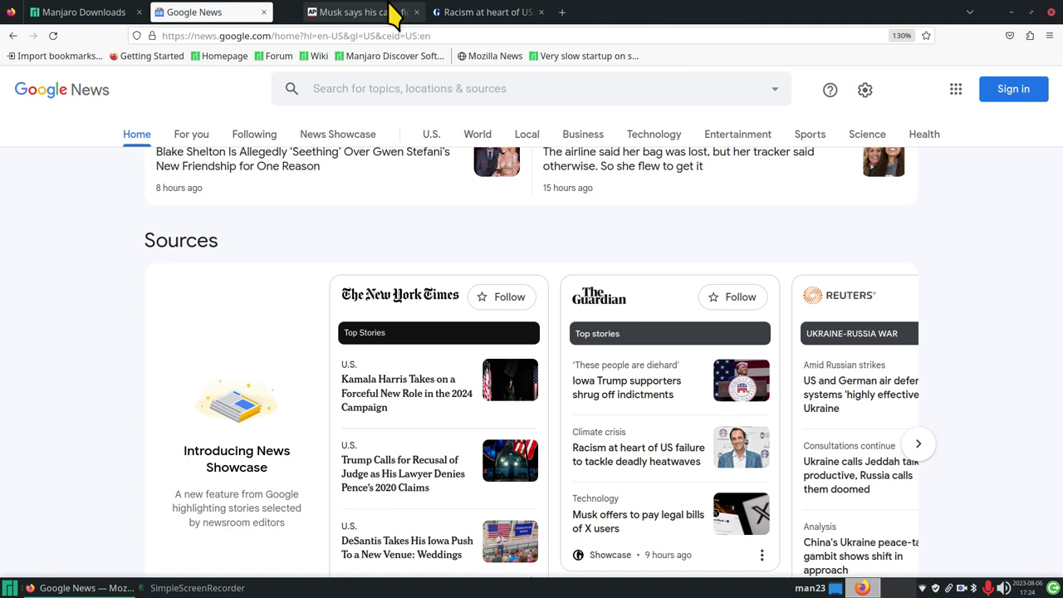
pyautogui.middleClick(442, 13)
pyautogui.middleClick(141, 12)
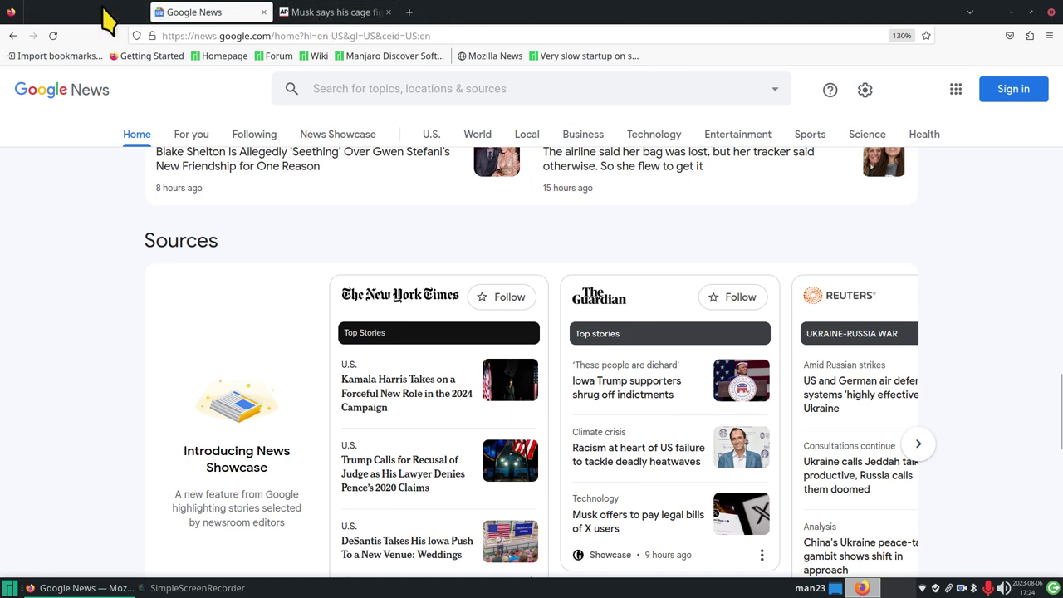
pyautogui.middleClick(241, 19)
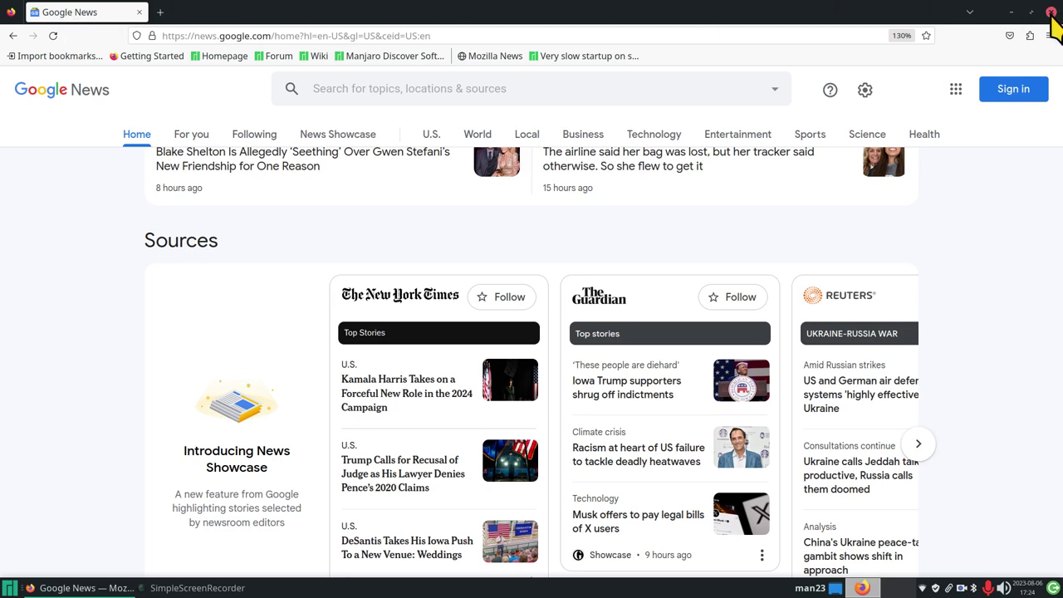
pyautogui.middleClick(86, 17)
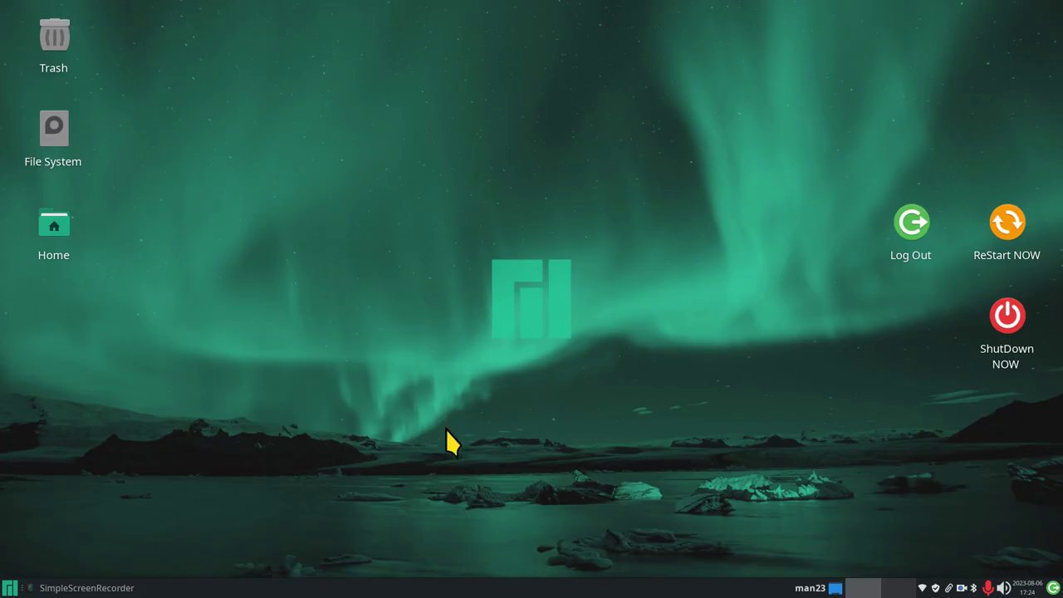
# Open the Home folder in the Thunar file manager, unmaximized, and view the program's About information
pyautogui.doubleClick(56, 223)
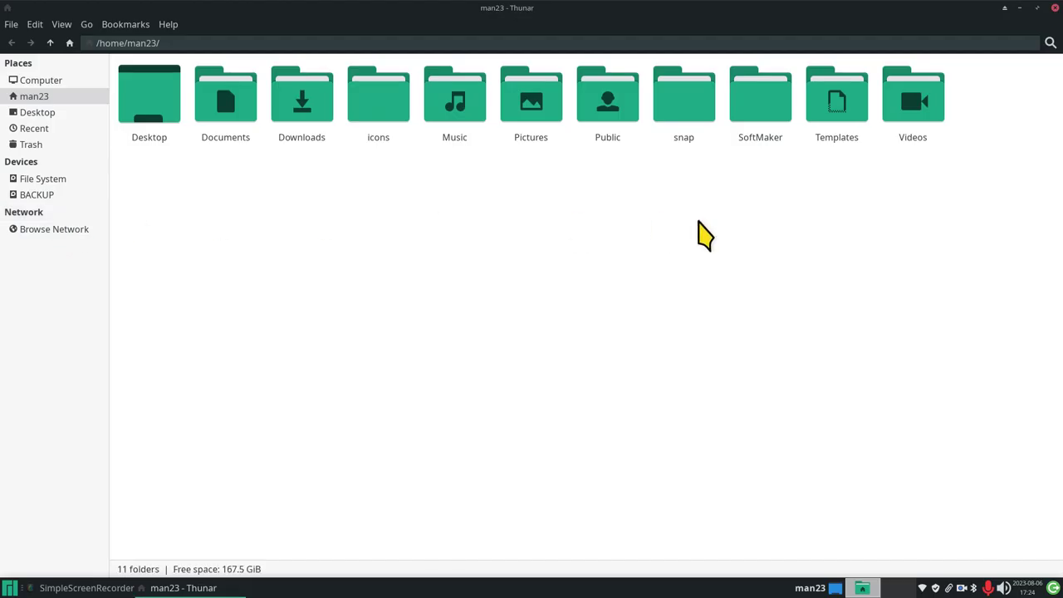
pyautogui.click(1038, 8)
pyautogui.click(384, 64)
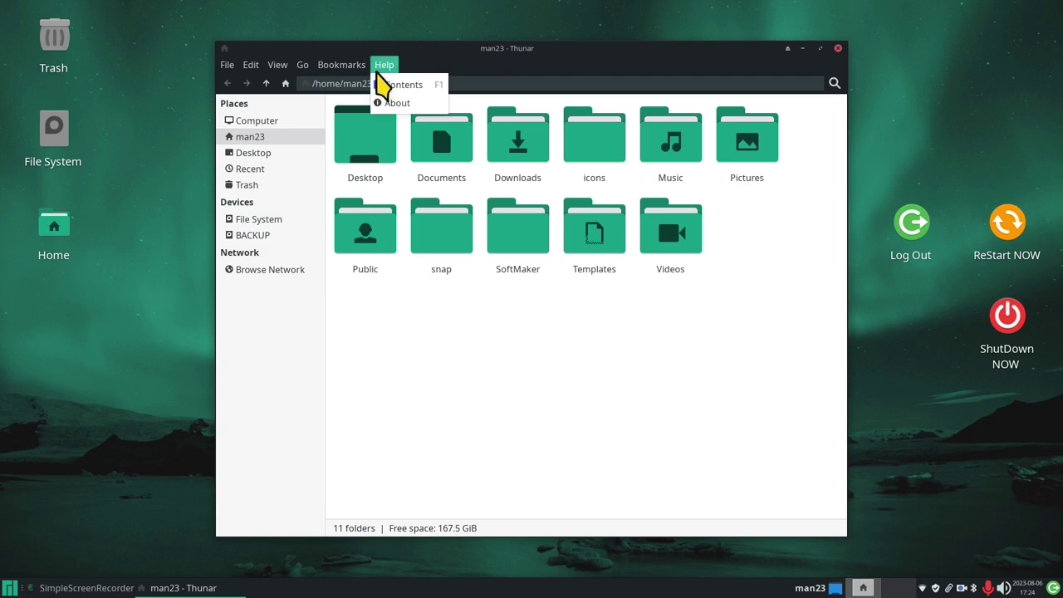
pyautogui.click(382, 101)
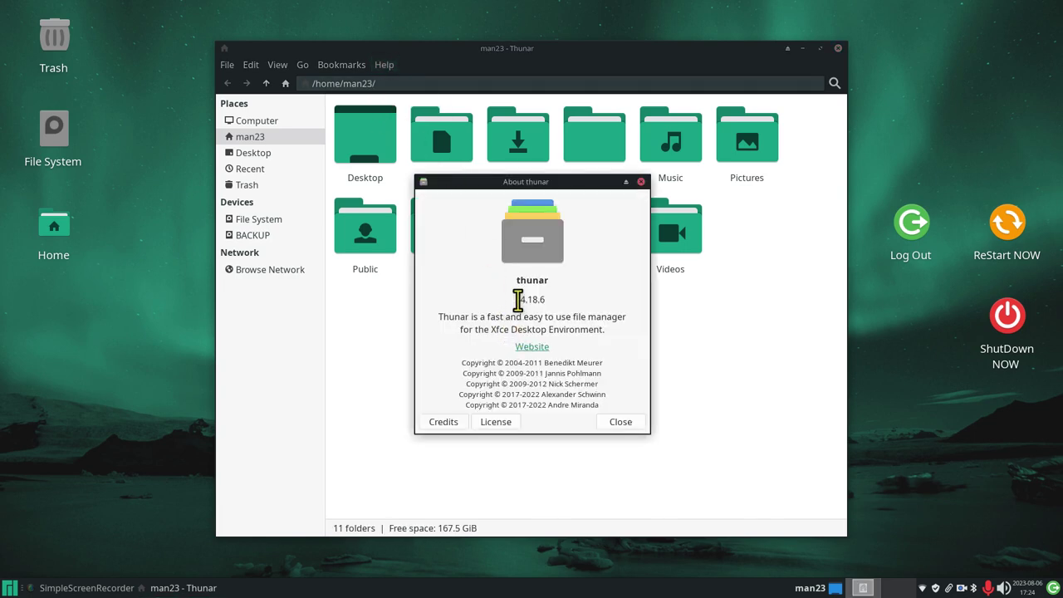
# Highlight the version number in Thunar's About information and close that window
pyautogui.moveTo(516, 300); pyautogui.dragTo(573, 299)
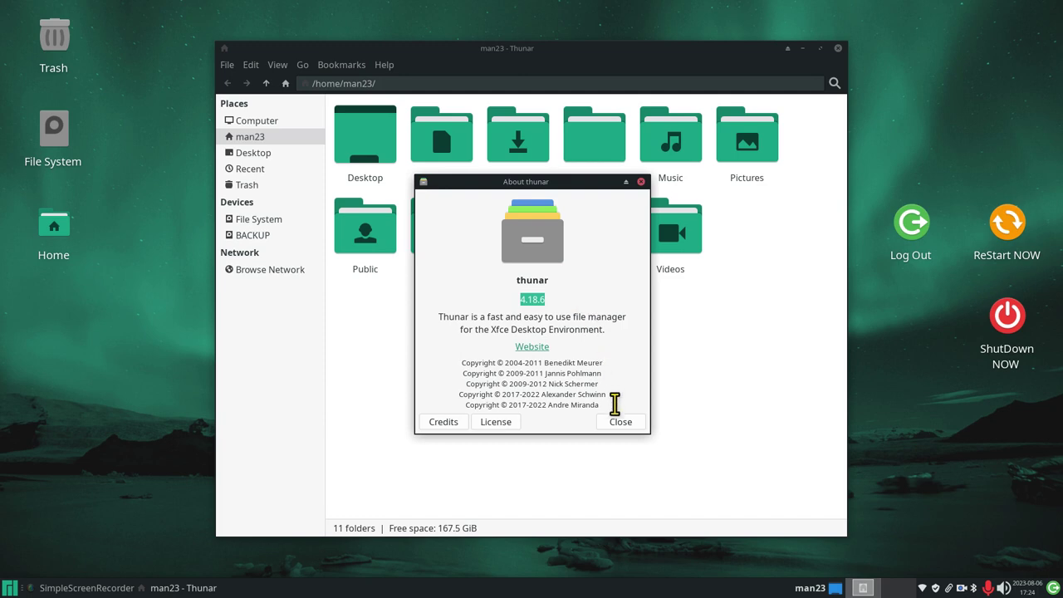
pyautogui.click(620, 422)
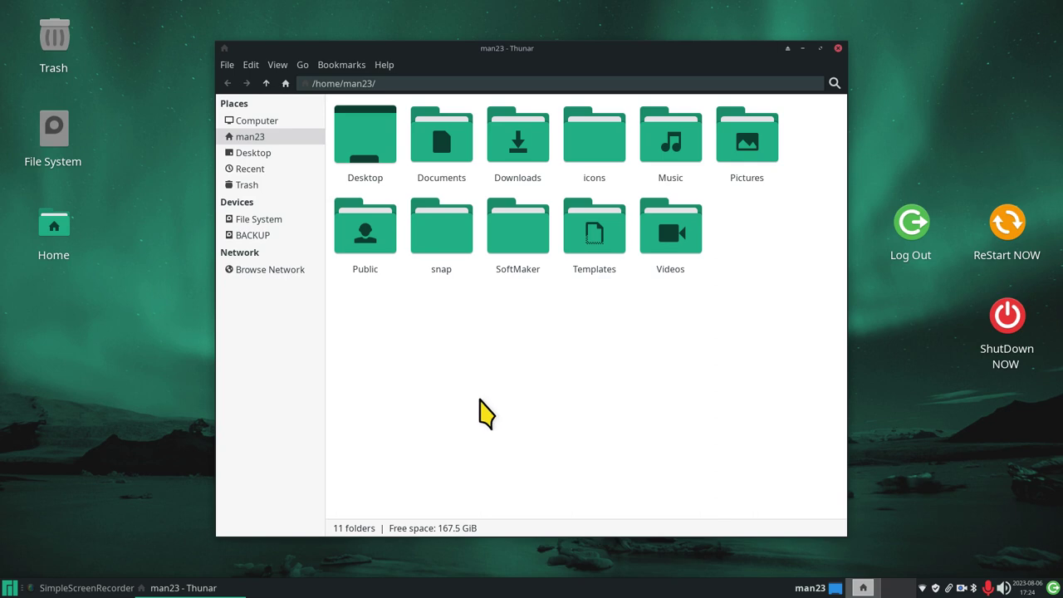
# Maximize the Thunar window and restore it to its smaller size
pyautogui.doubleClick(641, 47)
pyautogui.doubleClick(432, 10)
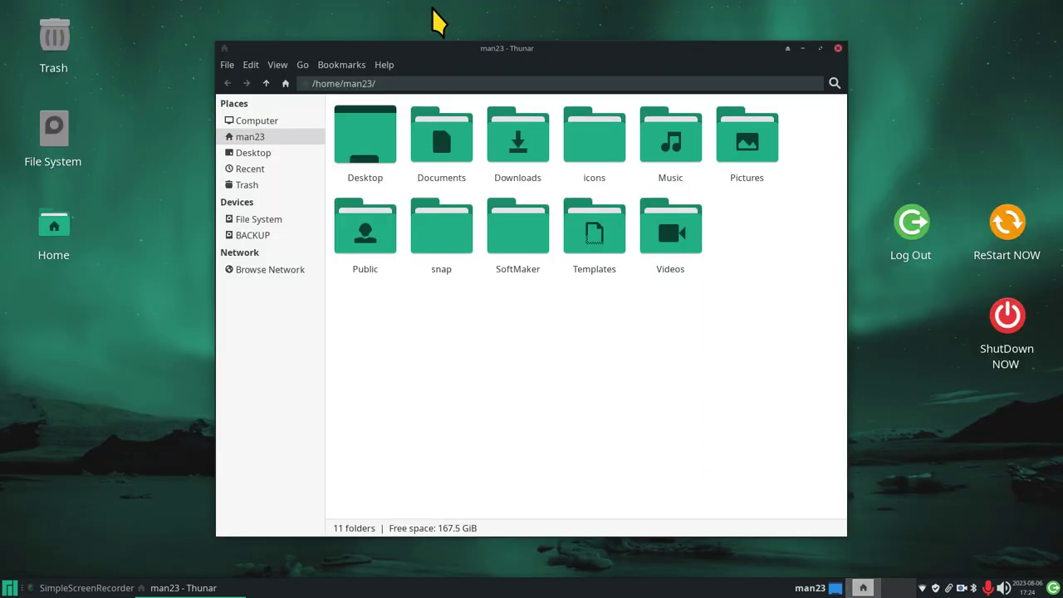
pyautogui.click(820, 48)
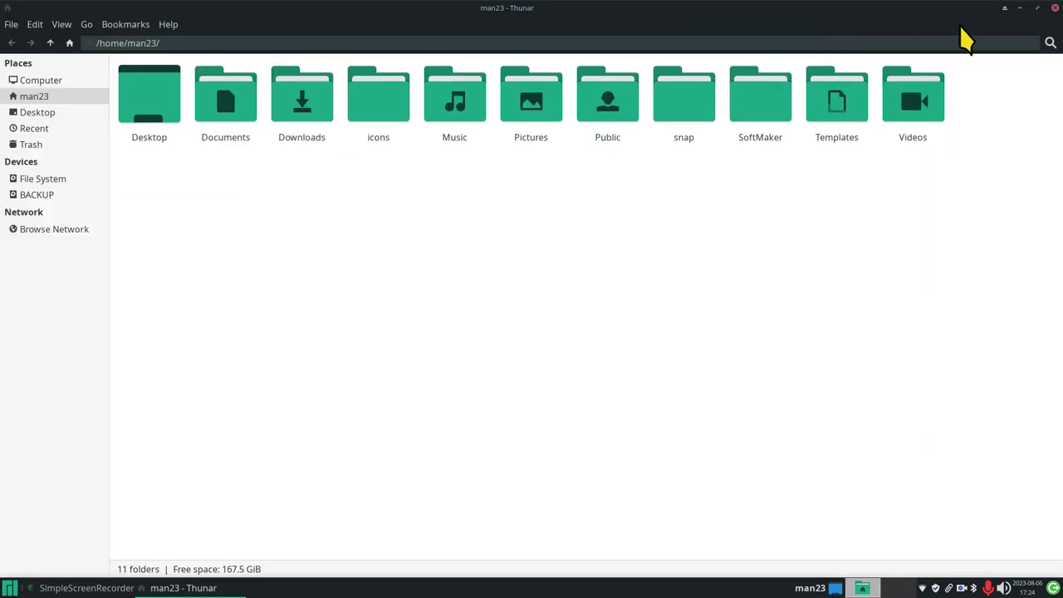
pyautogui.click(1033, 7)
# Enlarge the Thunar window slightly with the Resize window option
pyautogui.rightClick(700, 50)
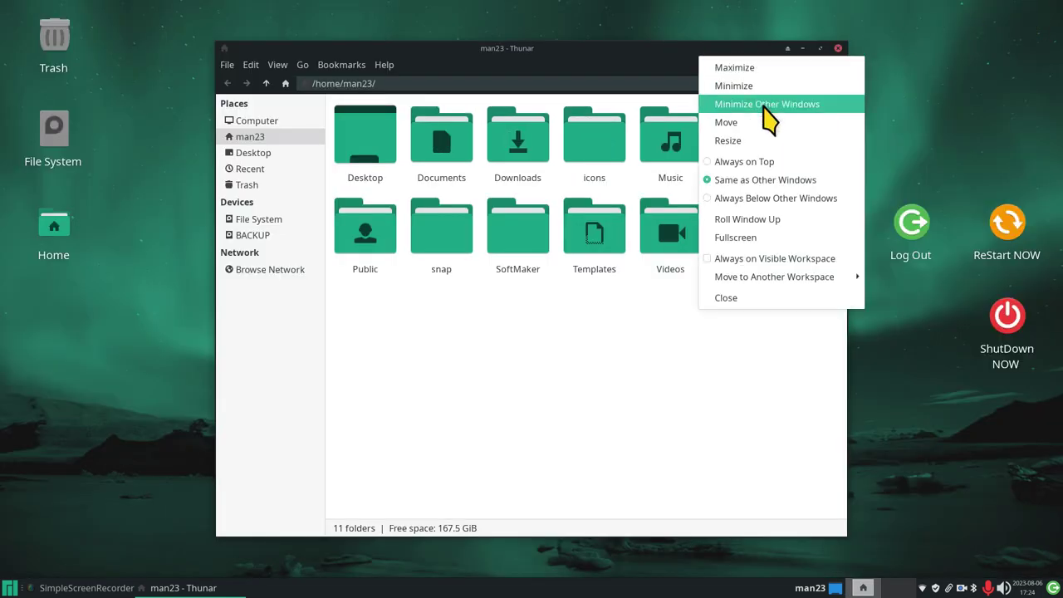
pyautogui.click(752, 142)
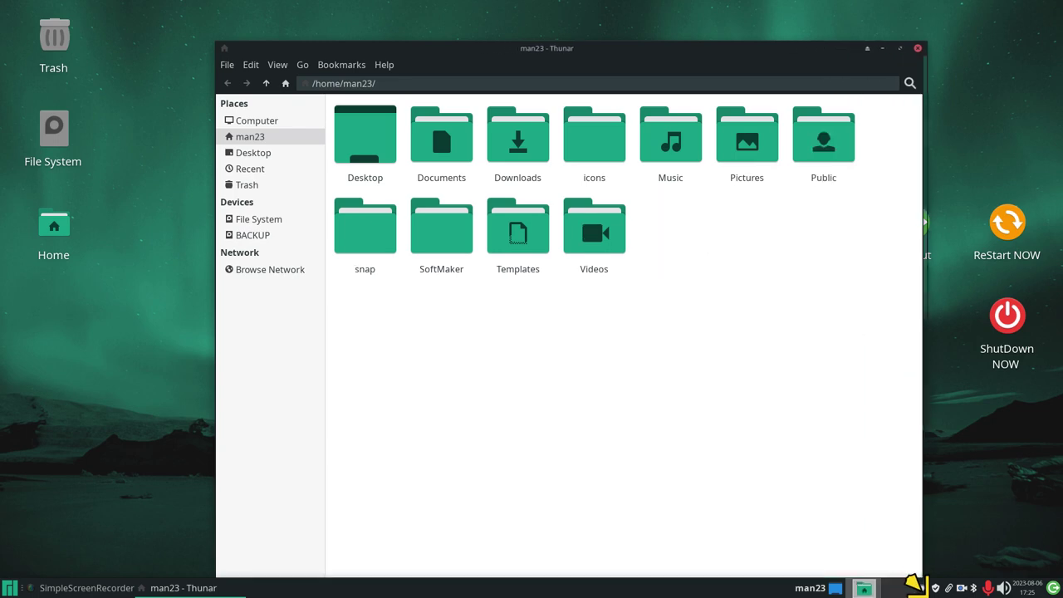
pyautogui.click(907, 553)
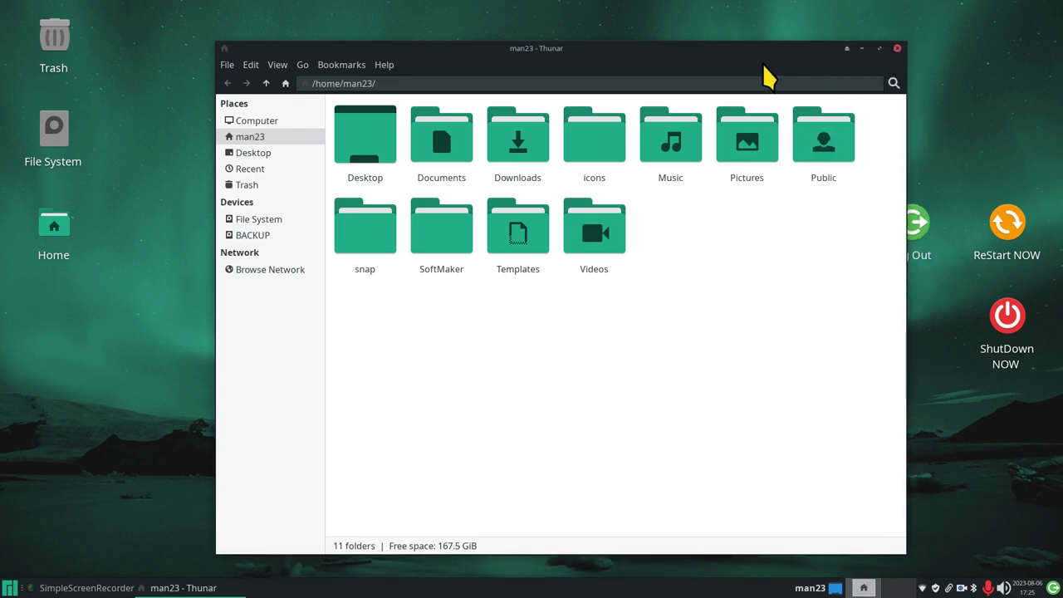
# Compare the window options Thunar offers when maximized with those offered when restored
pyautogui.click(879, 49)
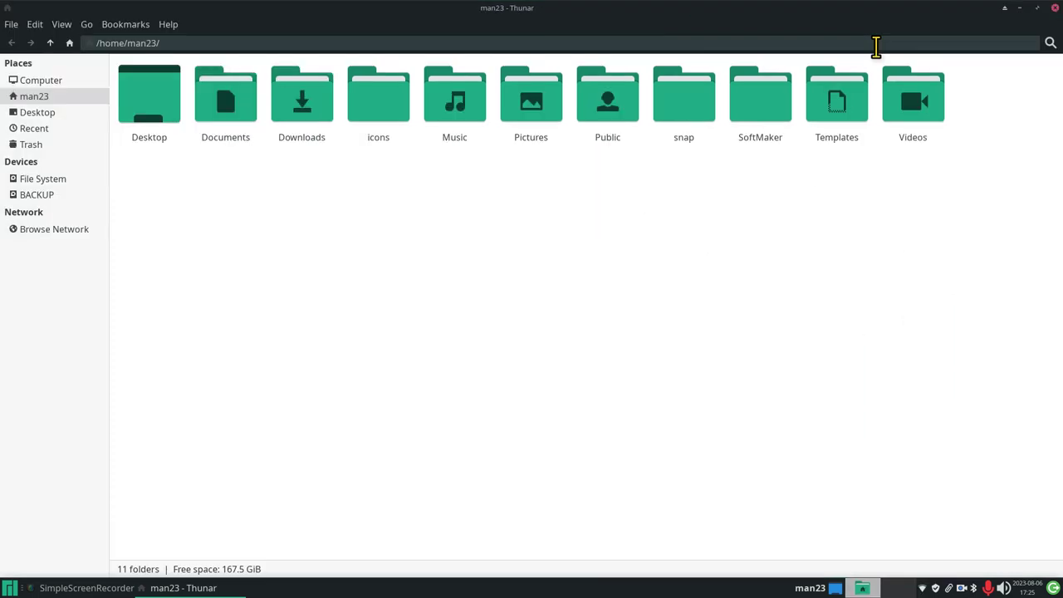
pyautogui.rightClick(758, 15)
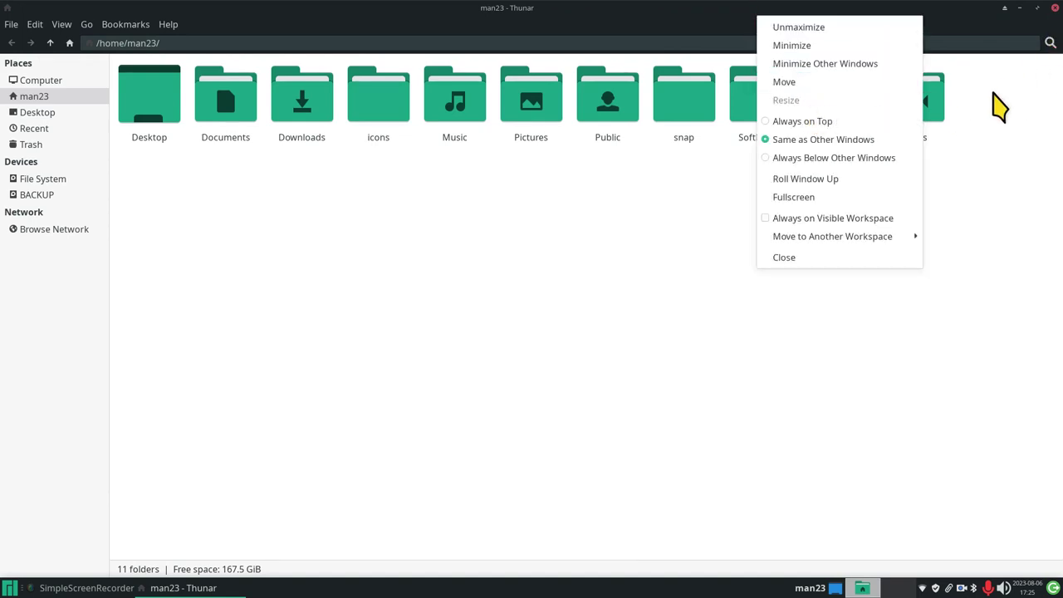
pyautogui.click(1035, 14)
pyautogui.click(1037, 9)
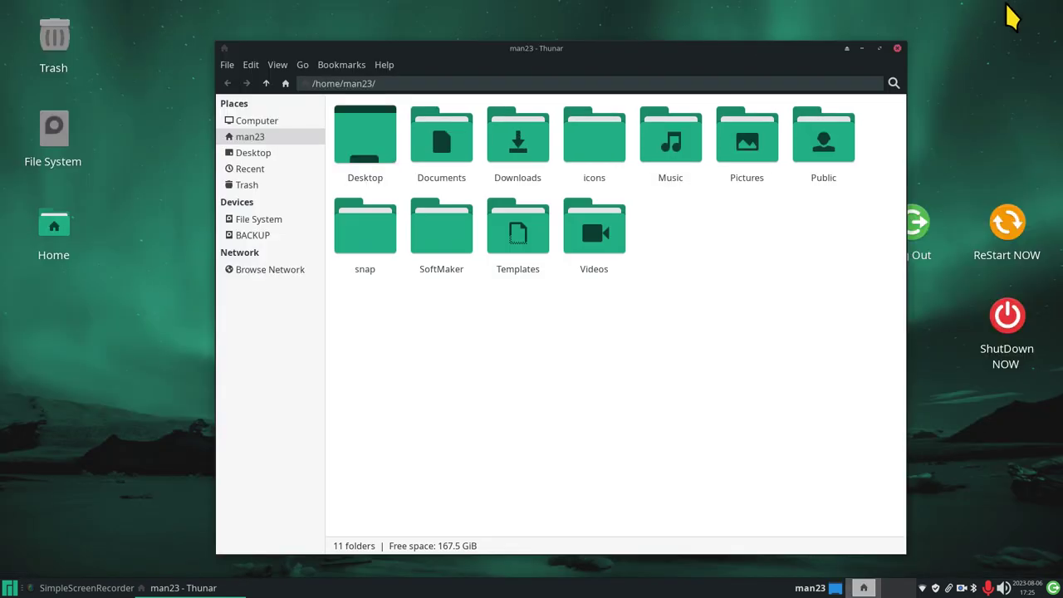
pyautogui.rightClick(625, 49)
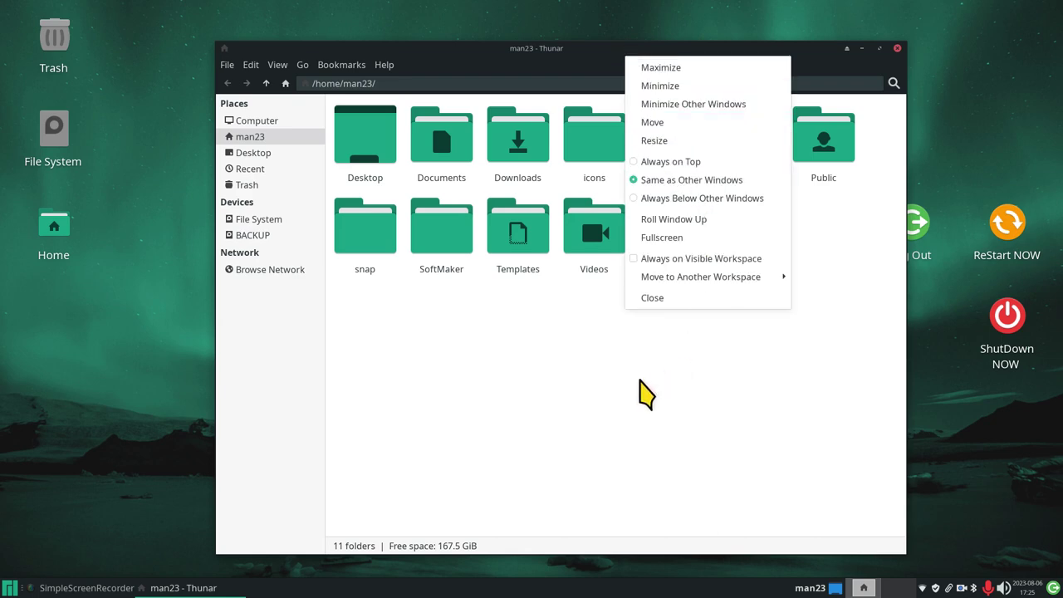
pyautogui.click(640, 391)
# Toggle the Thunar window between maximized and restored, leaving it maximized
pyautogui.doubleClick(611, 48)
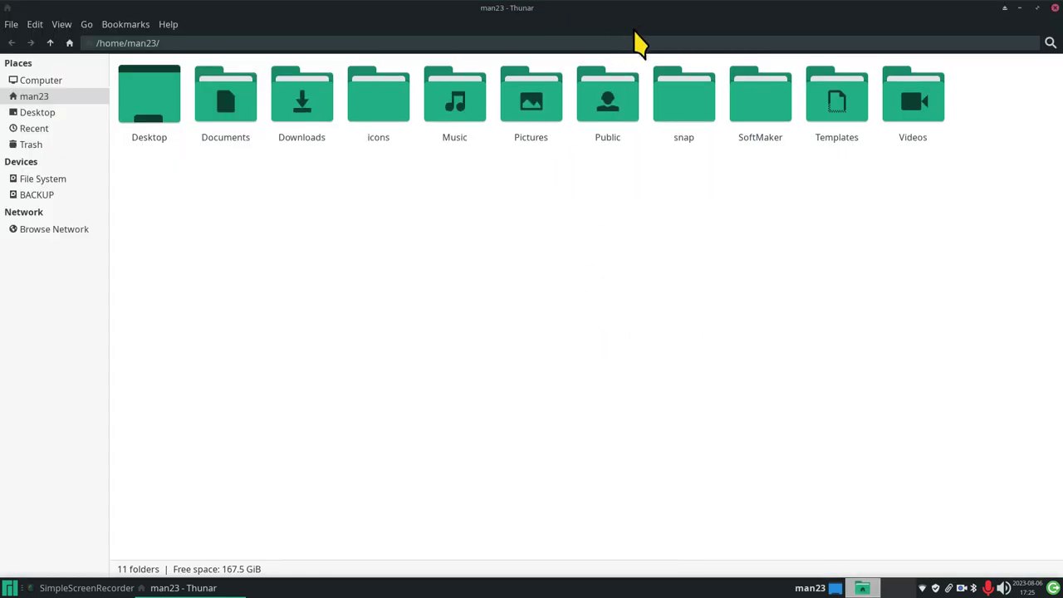
pyautogui.doubleClick(686, 15)
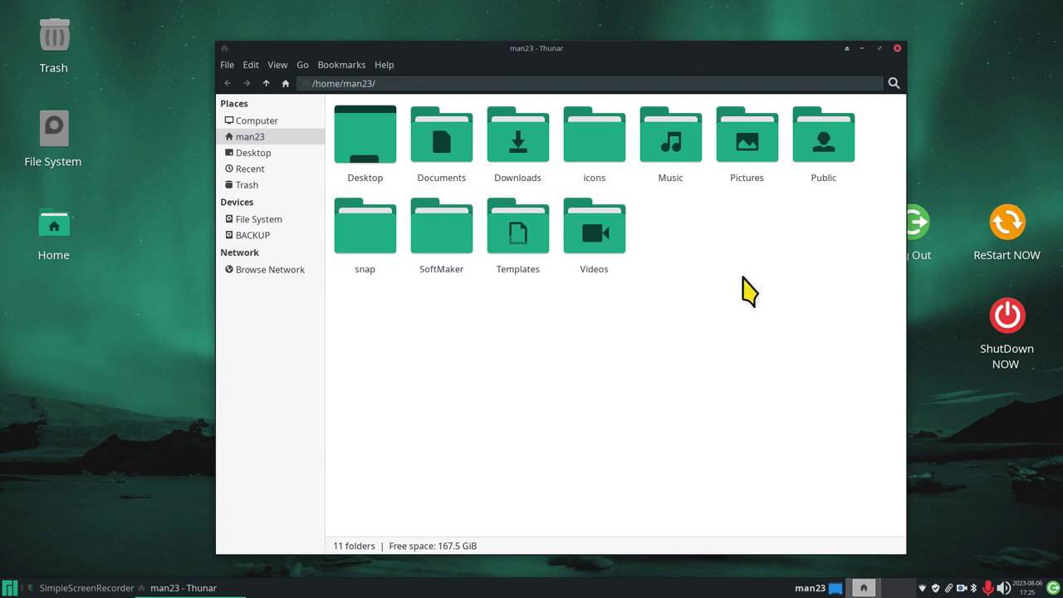
pyautogui.doubleClick(769, 48)
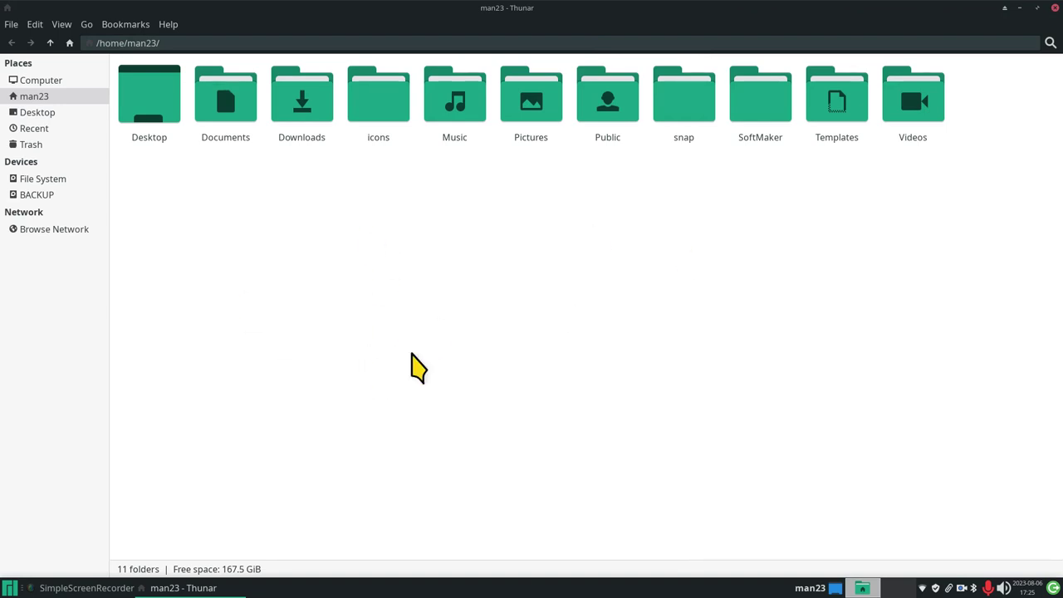
# Zoom the home folder icons from smallest to largest and return them to a medium size that fits all folders on one row
pyautogui.scroll(-5, 431, 342)
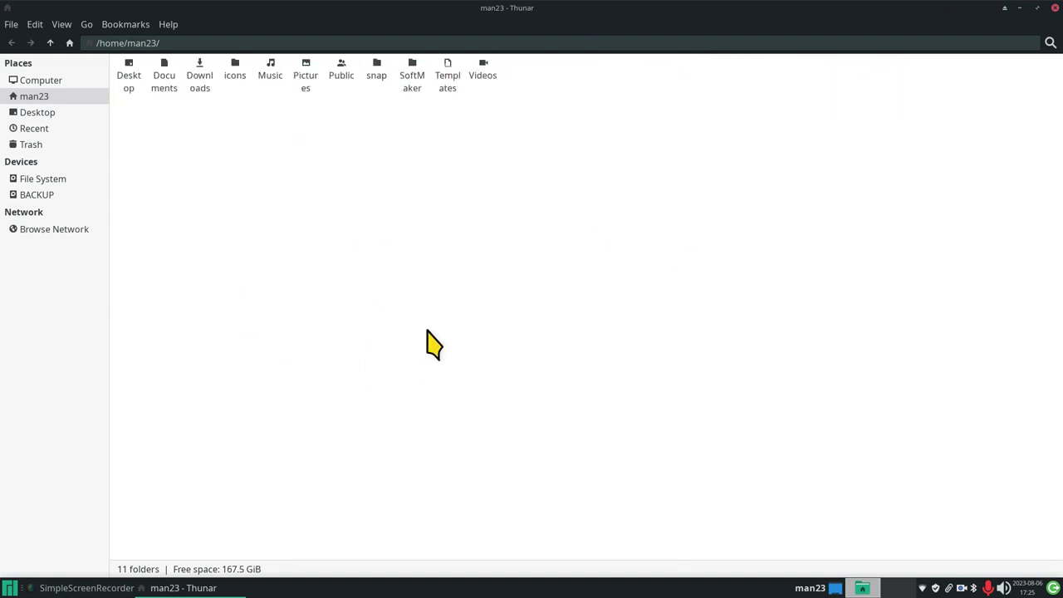
pyautogui.scroll(8, 430, 342)
pyautogui.scroll(-5, 442, 335)
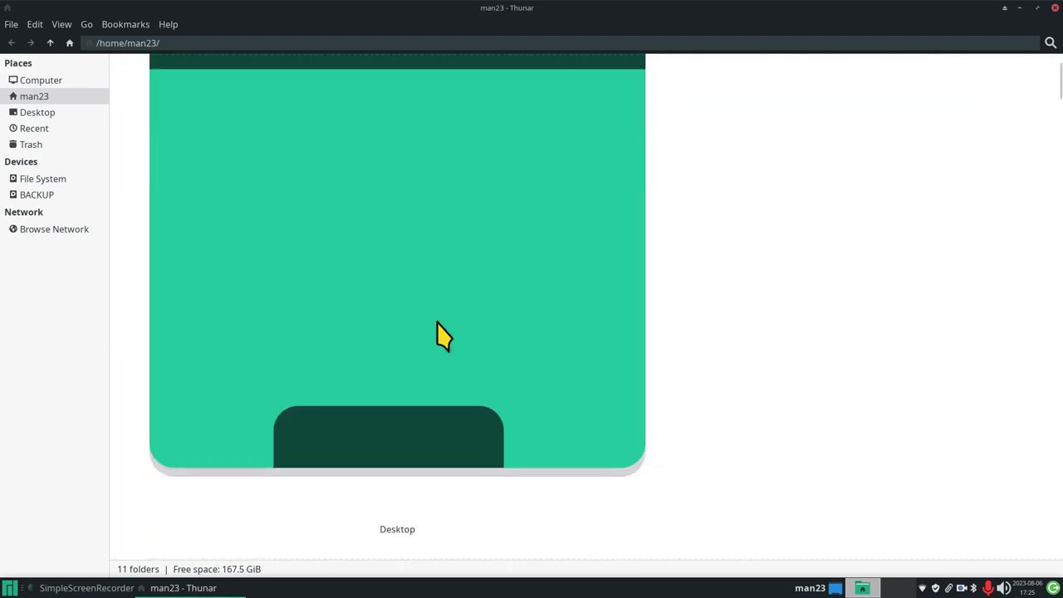
pyautogui.scroll(-5, 442, 336)
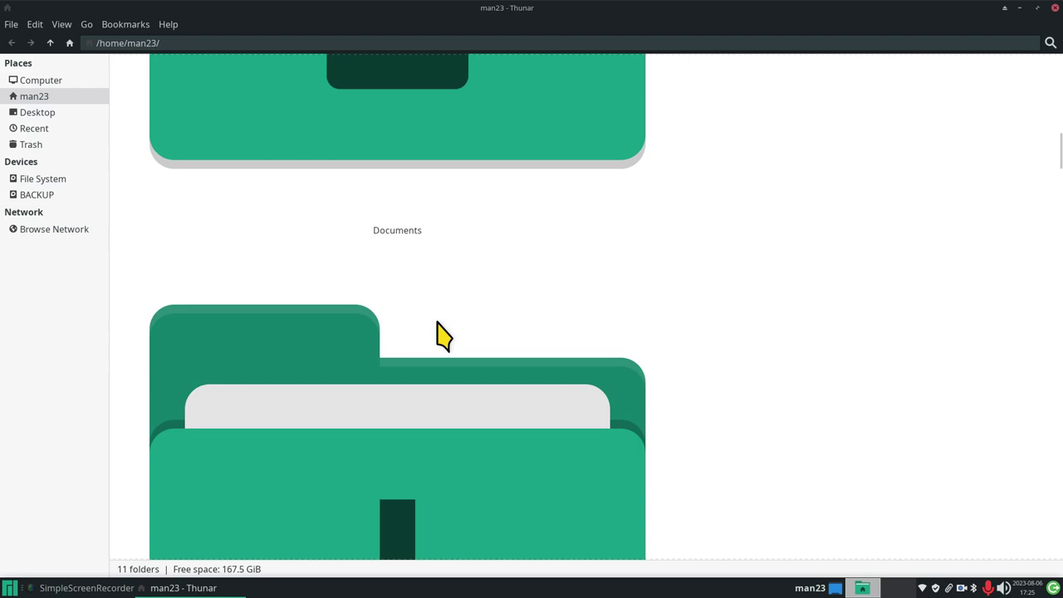
pyautogui.scroll(-6, 443, 335)
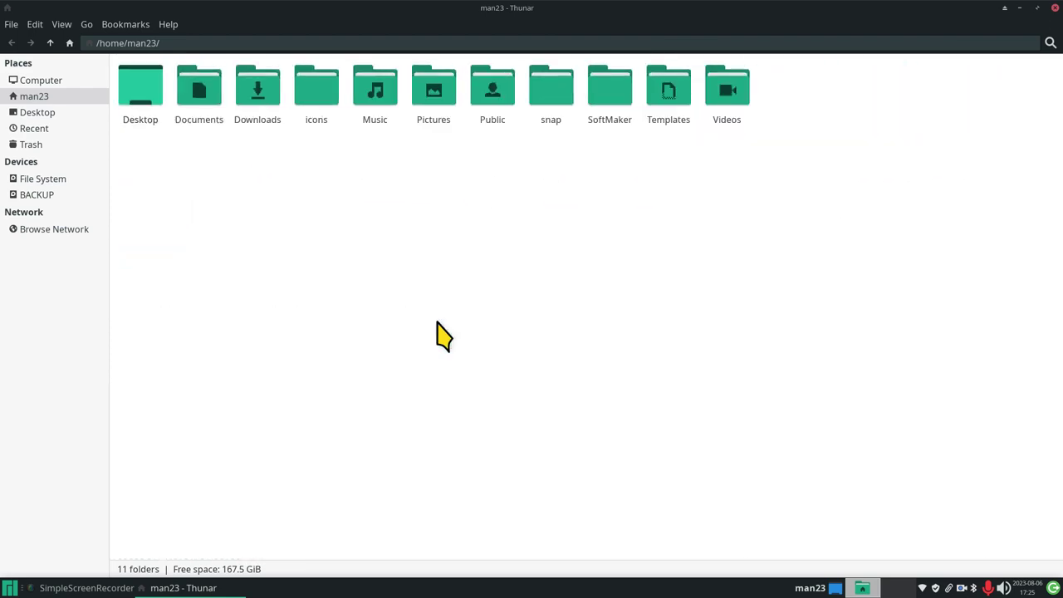
pyautogui.scroll(2, 442, 335)
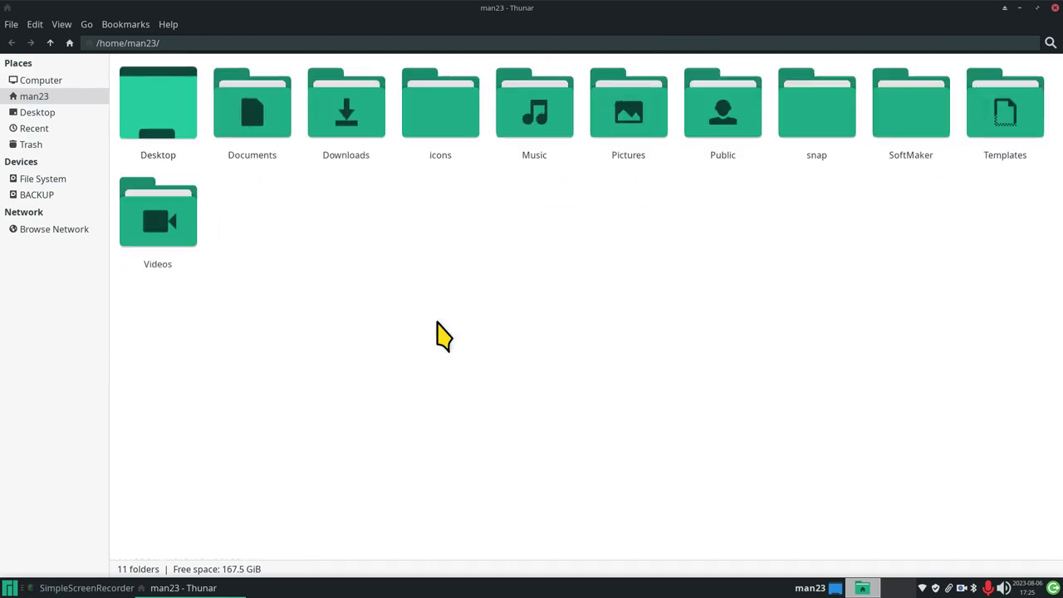
pyautogui.scroll(-1, 443, 336)
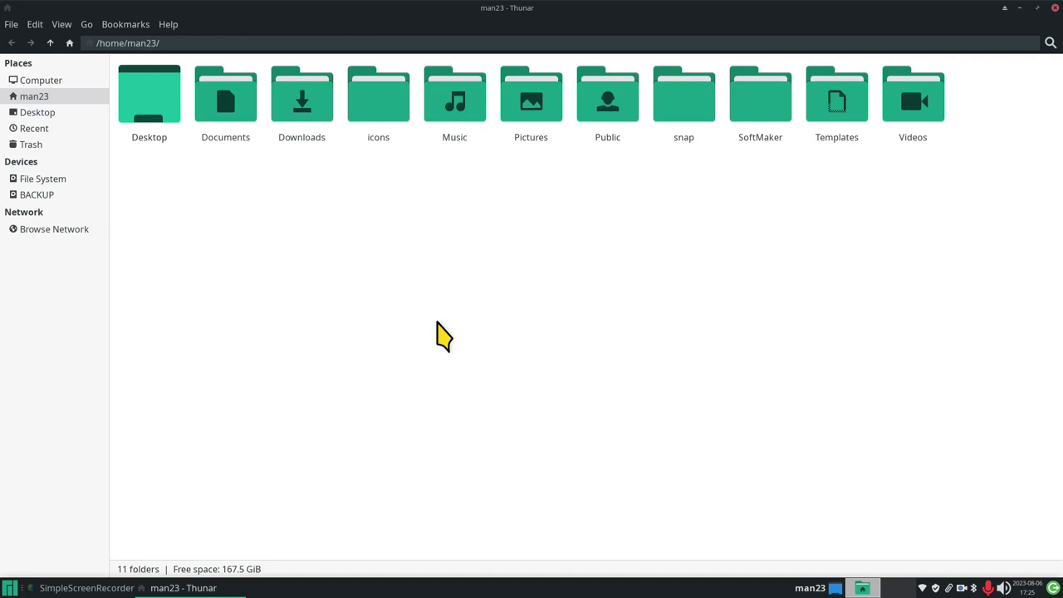
# Review Thunar's view and zoom commands and zoom the home folder icons to ten per row
pyautogui.click(62, 24)
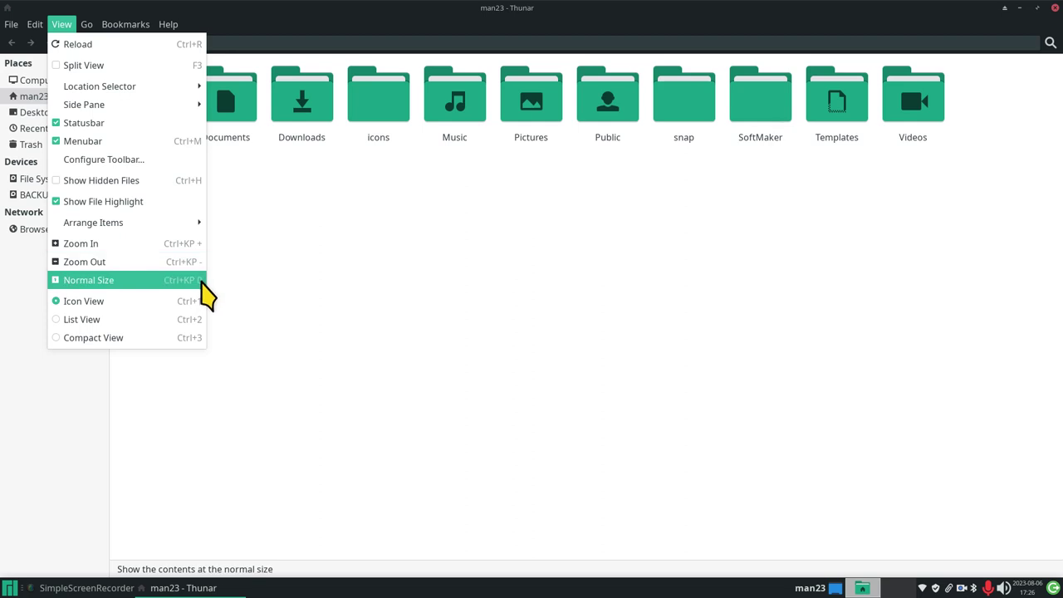
pyautogui.click(376, 311)
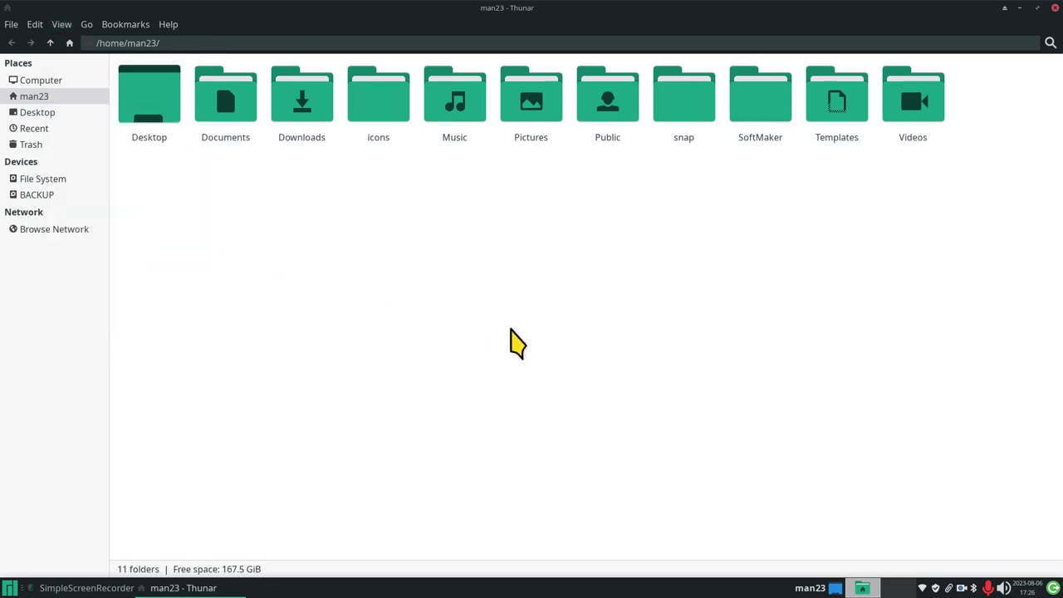
pyautogui.scroll(5, 527, 391)
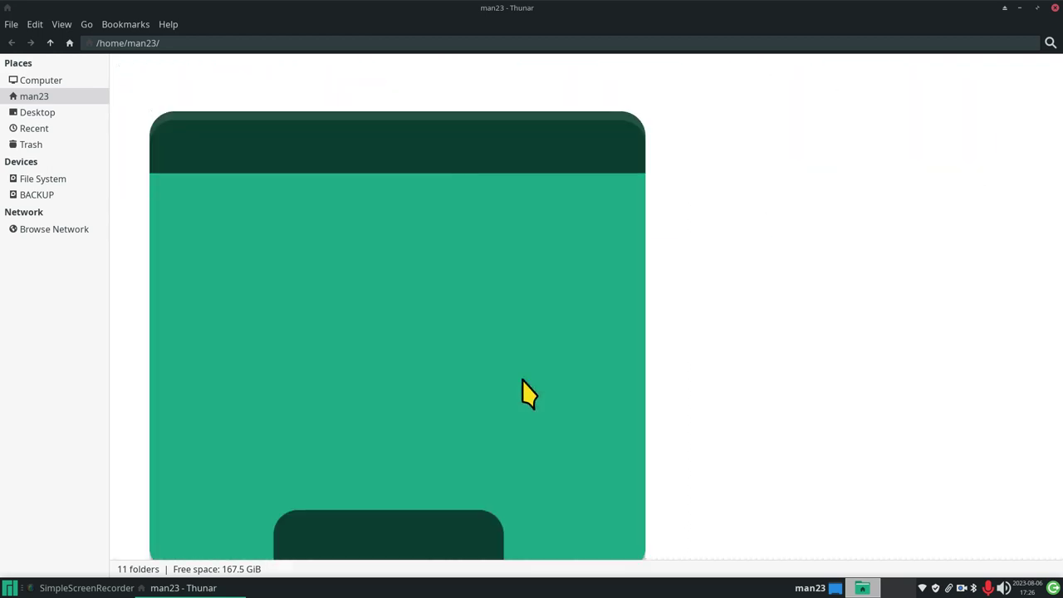
pyautogui.scroll(-6, 528, 385)
pyautogui.scroll(6, 527, 385)
pyautogui.scroll(-3, 529, 386)
pyautogui.scroll(-3, 526, 385)
pyautogui.scroll(2, 527, 385)
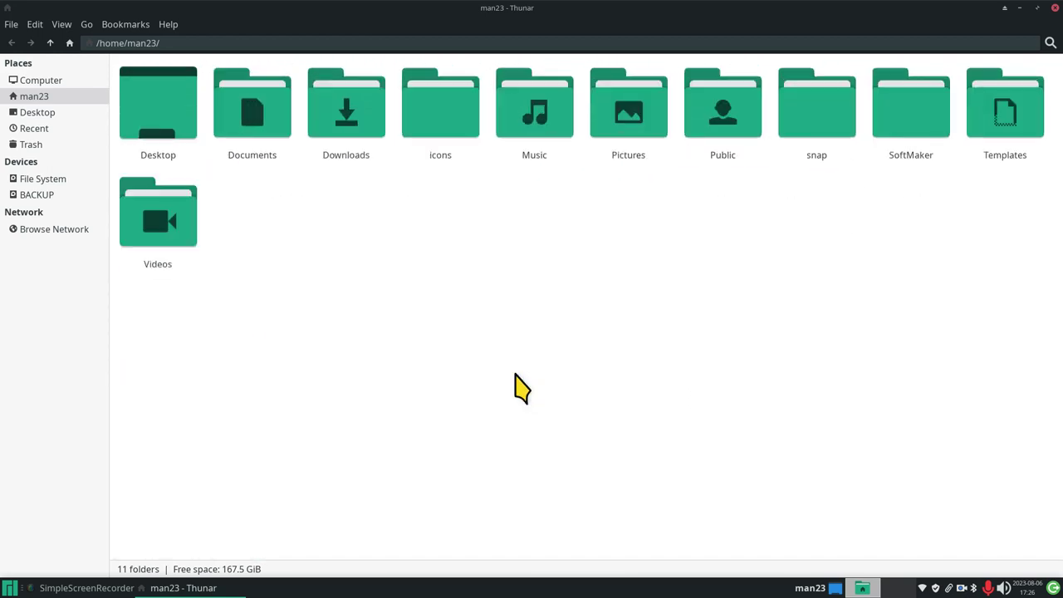
# Open the Pictures folder and enlarge its thumbnails until a single image fills each row
pyautogui.doubleClick(604, 157)
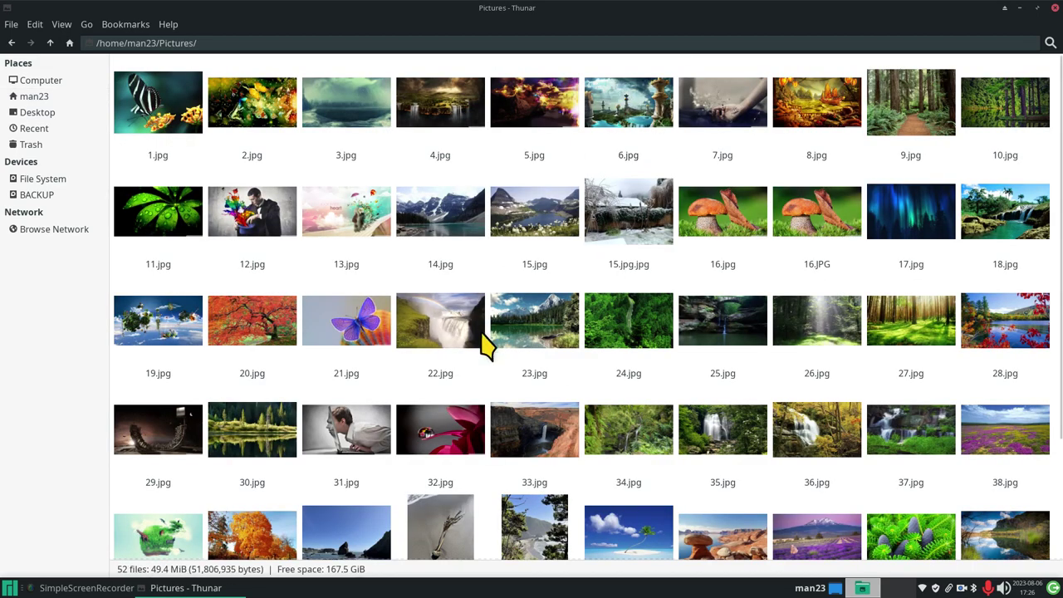
pyautogui.scroll(3, 492, 356)
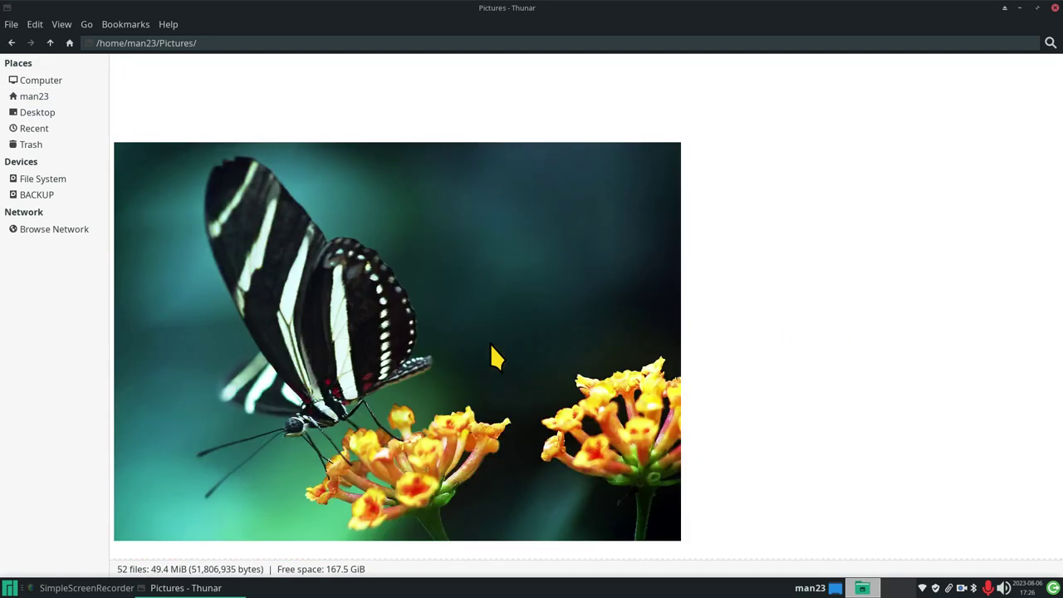
pyautogui.scroll(-2, 477, 336)
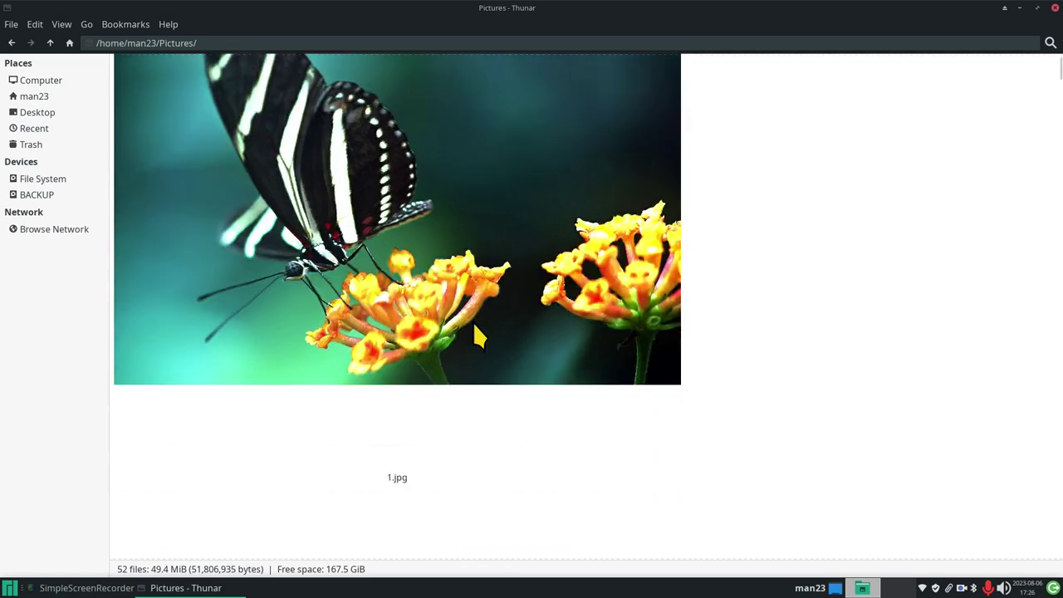
# View the file actions available for 1.jpg and reduce the Pictures thumbnails to three per row
pyautogui.rightClick(375, 227)
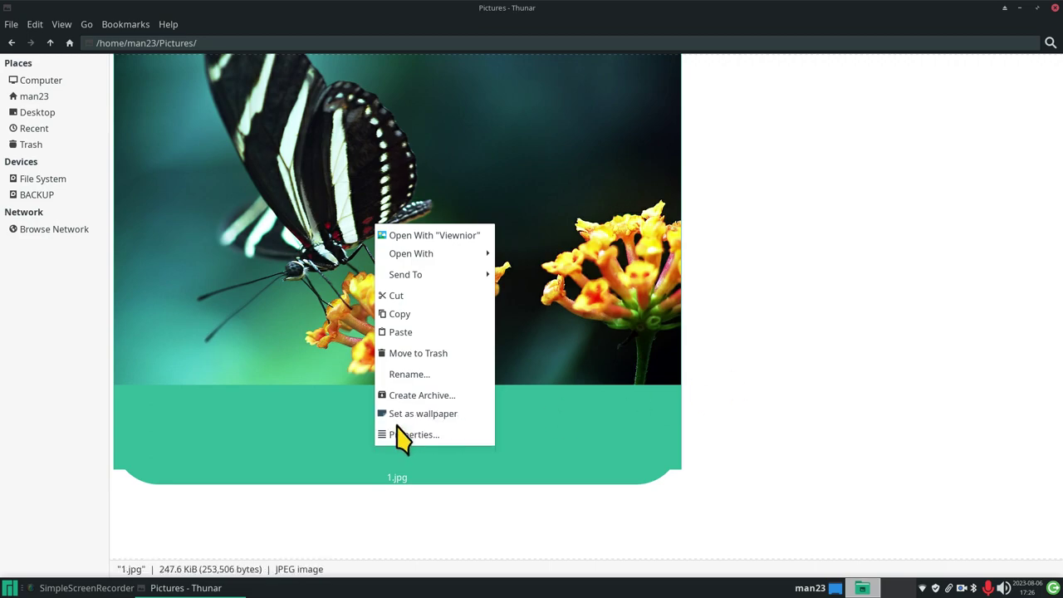
pyautogui.click(783, 399)
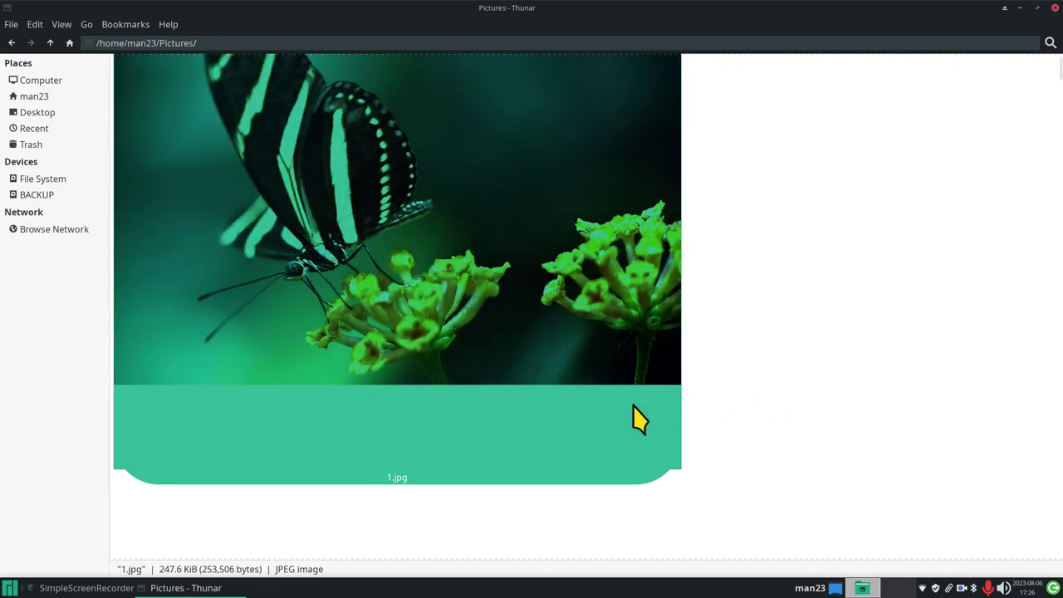
pyautogui.keyDown('ctrl'); pyautogui.scroll(-5, 572, 409); pyautogui.keyUp('ctrl')
pyautogui.keyDown('ctrl'); pyautogui.scroll(2, 570, 408); pyautogui.keyUp('ctrl')
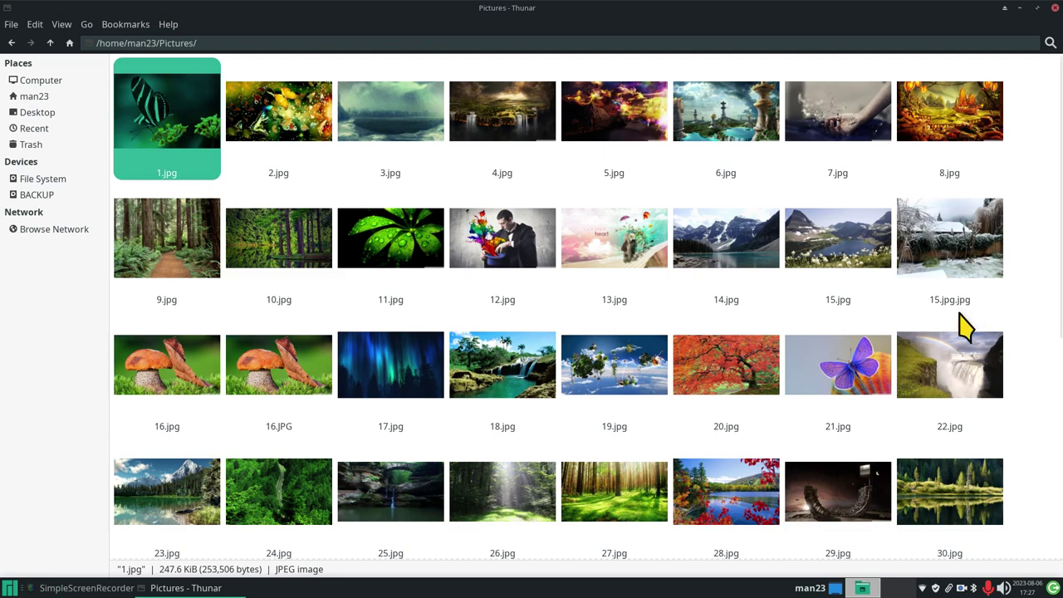
pyautogui.keyDown('ctrl'); pyautogui.scroll(3, 959, 325); pyautogui.keyUp('ctrl')
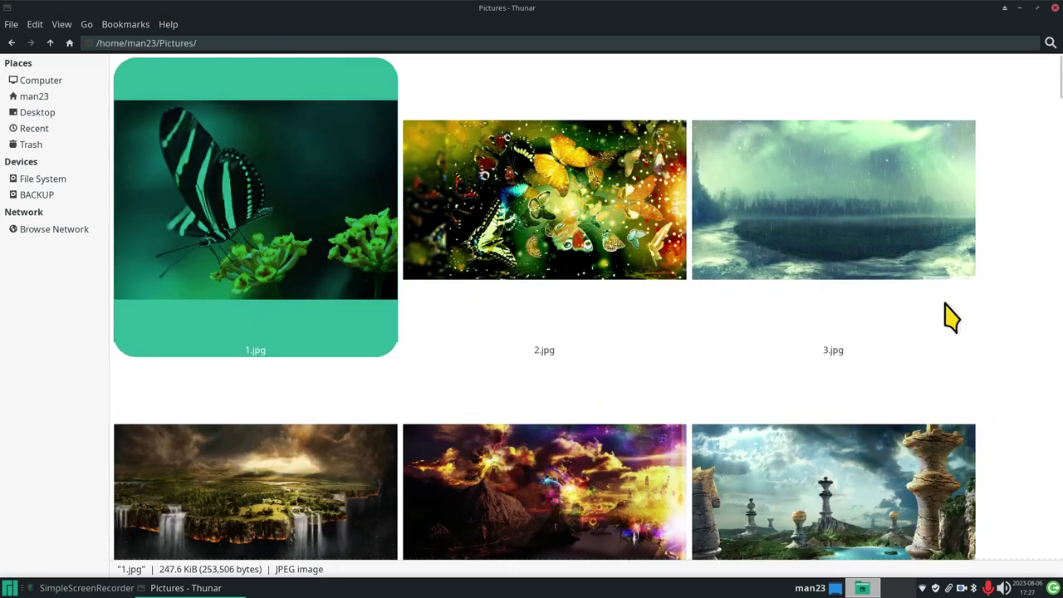
# Open the properties of the snowy garden photo 15.jpg.jpg in the Pictures folder
pyautogui.scroll(-6, 949, 316)
pyautogui.scroll(-10, 949, 316)
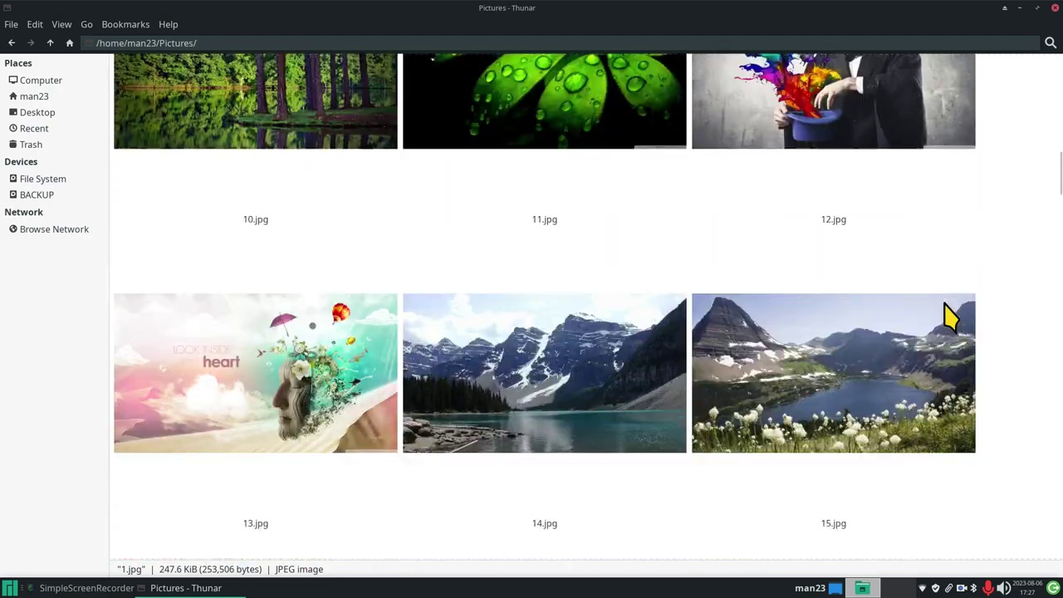
pyautogui.scroll(-3, 949, 315)
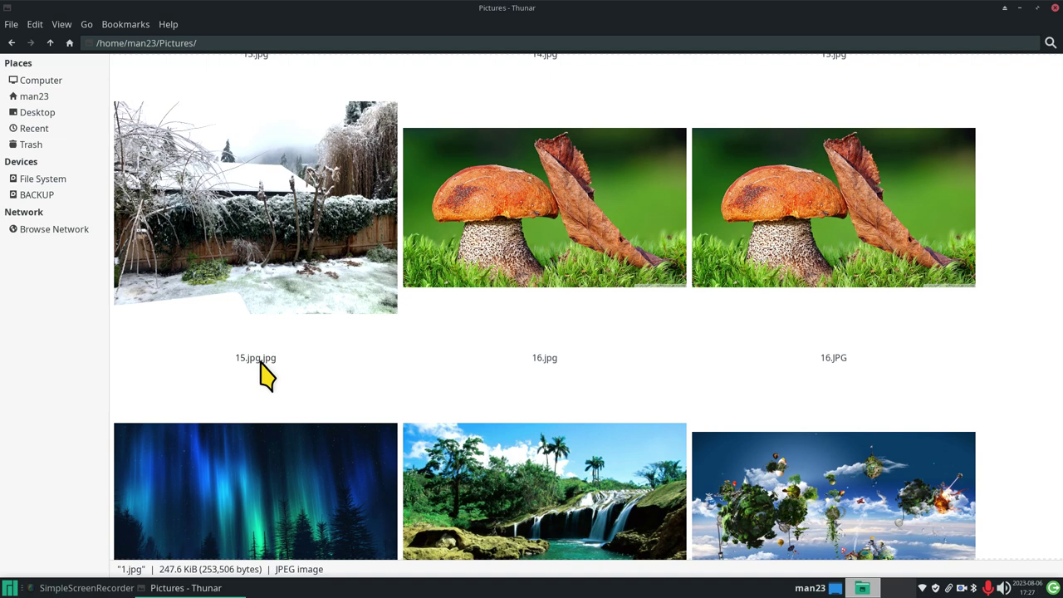
pyautogui.rightClick(236, 207)
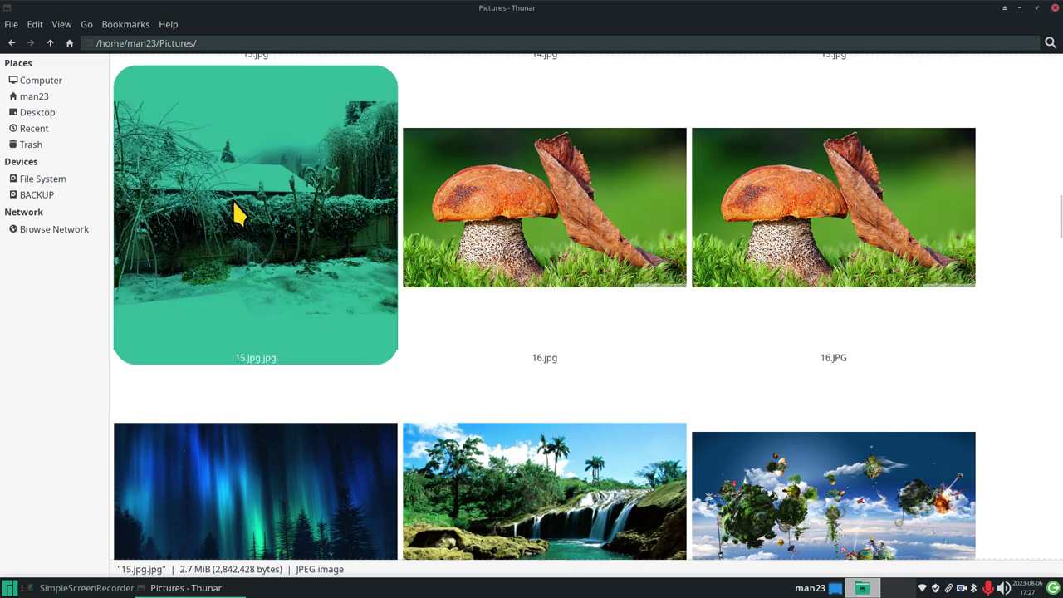
pyautogui.click(298, 415)
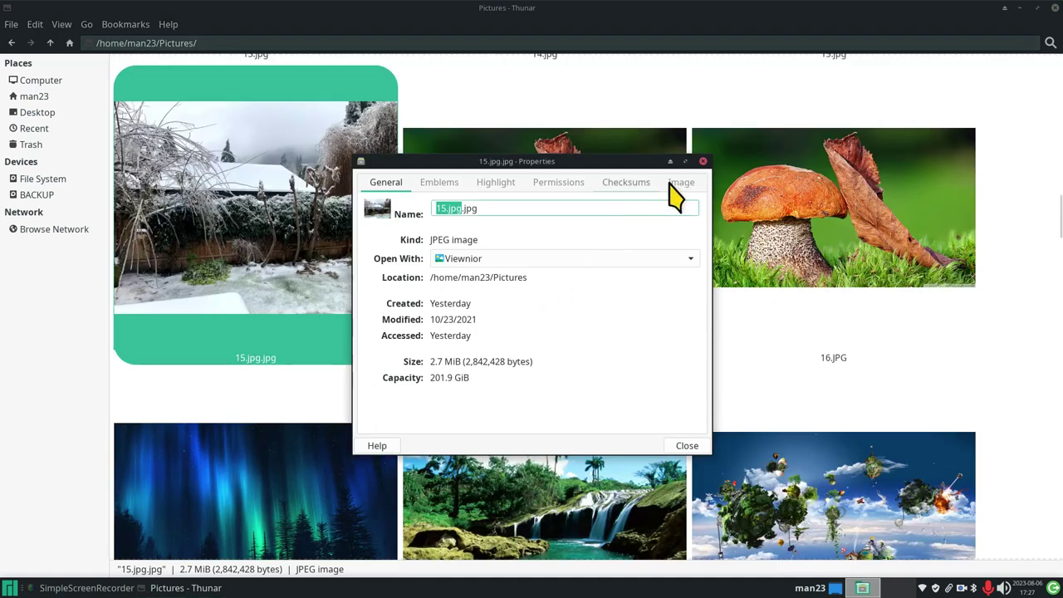
# View the image metadata of 15.jpg.jpg, close its properties and reduce the Pictures thumbnails to ten per row
pyautogui.click(689, 189)
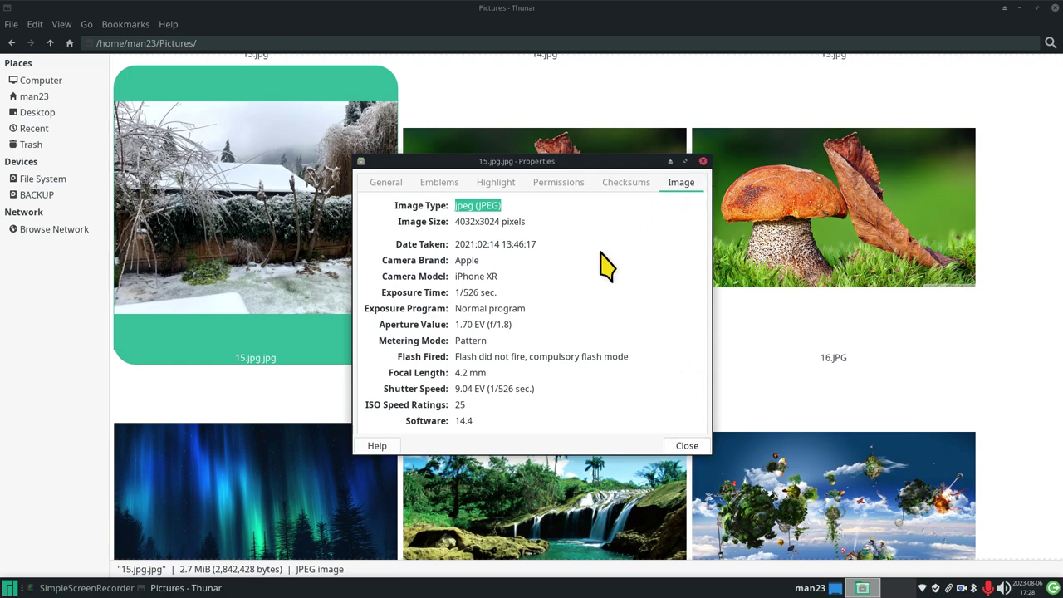
pyautogui.press('Escape')
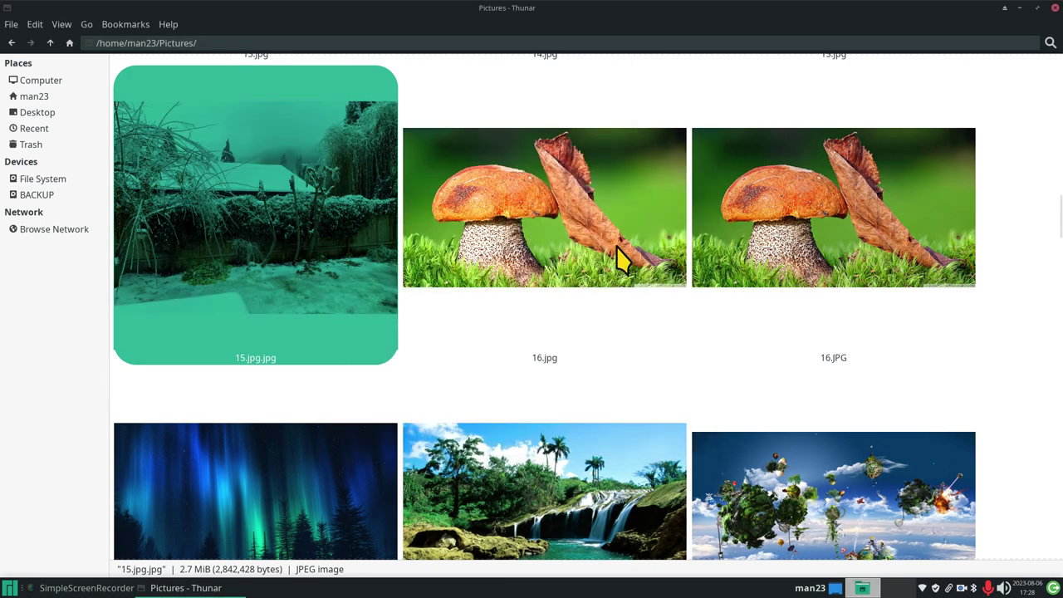
pyautogui.hotkey('ctrl', '+')
pyautogui.hotkey('ctrl', '-')
pyautogui.hotkey('ctrl', '-')
pyautogui.hotkey('ctrl', '-')
pyautogui.hotkey('ctrl', '-')
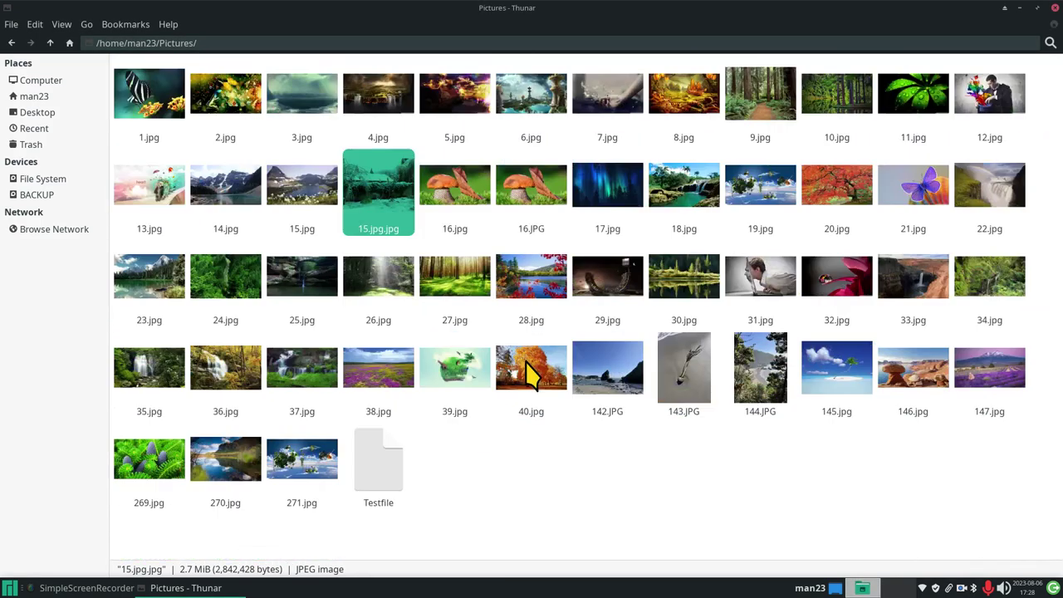
pyautogui.hotkey('ctrl', '-')
pyautogui.hotkey('ctrl', '+')
pyautogui.hotkey('ctrl', '+')
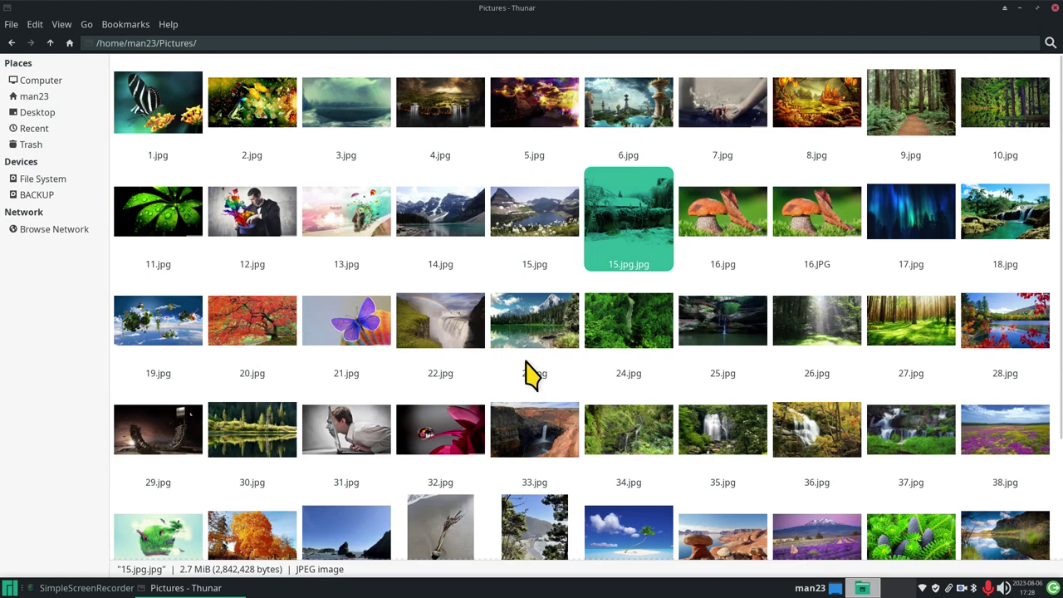
# Select 16.jpg and review the file manager's behavior preferences for activating items, leaving double-click activation as it is
pyautogui.click(724, 259)
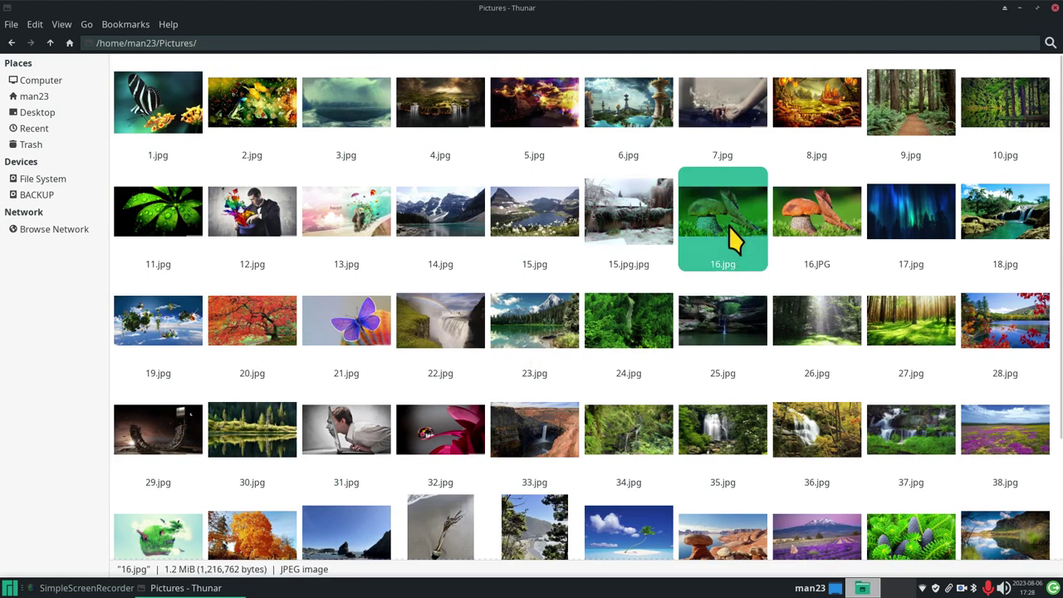
pyautogui.click(34, 25)
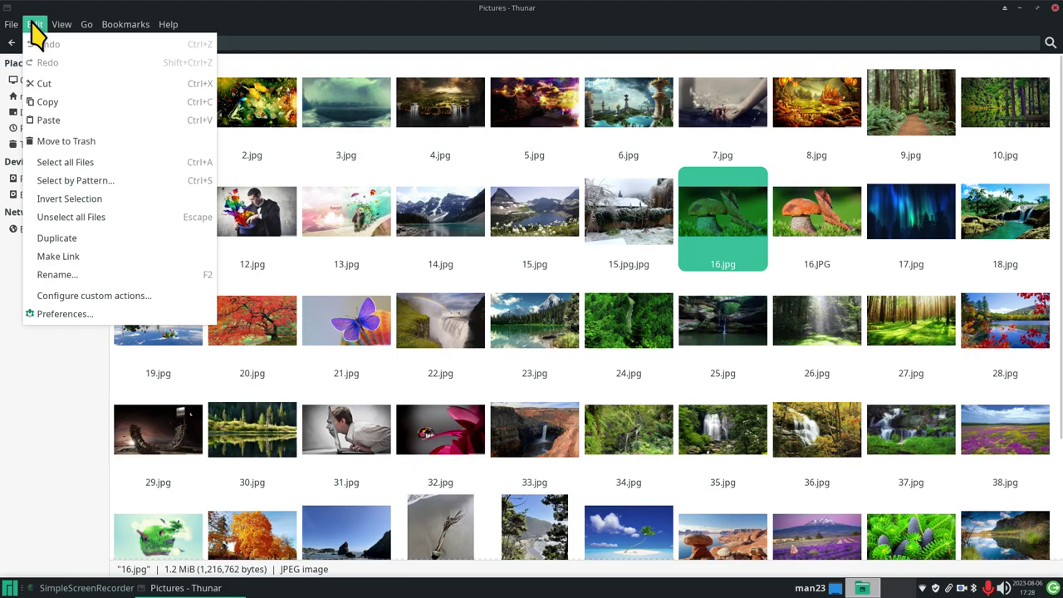
pyautogui.click(86, 319)
pyautogui.click(495, 125)
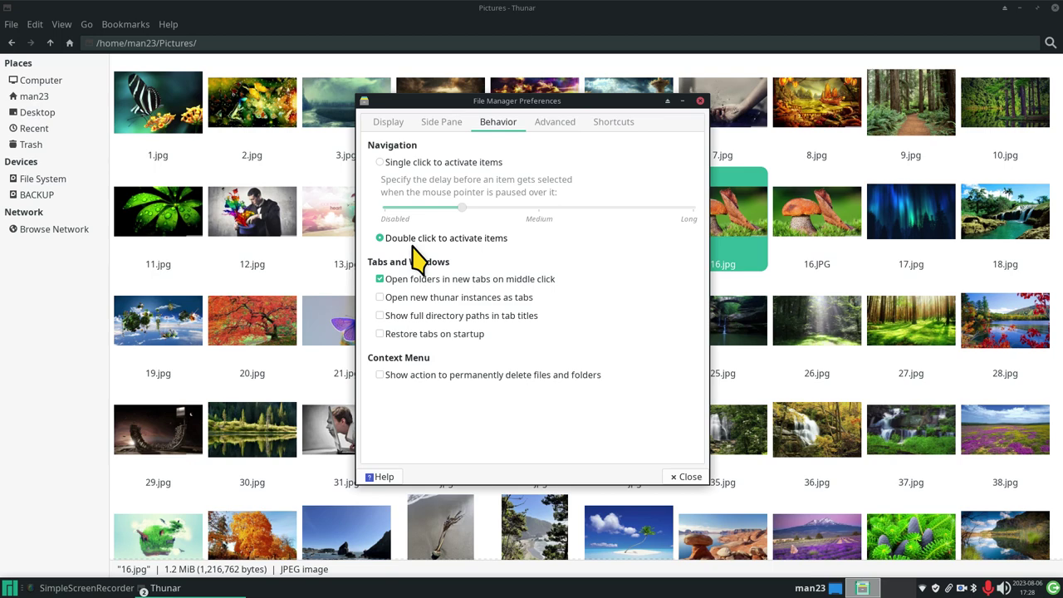
pyautogui.click(700, 100)
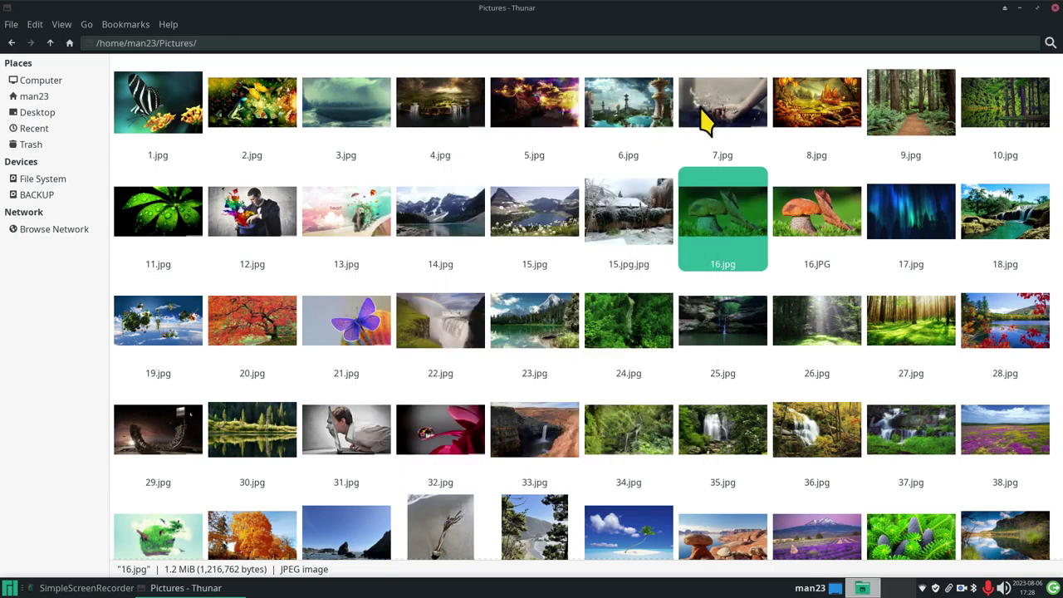
# Open 16.jpg in the image viewer and browse forward through the pictures to 19.jpg
pyautogui.doubleClick(735, 223)
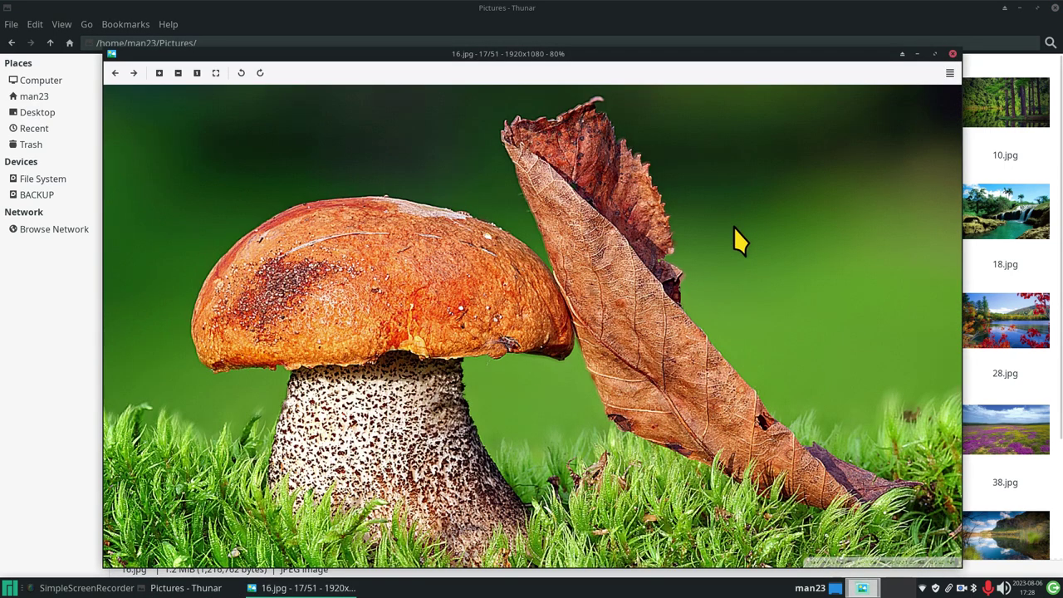
pyautogui.press('Right')
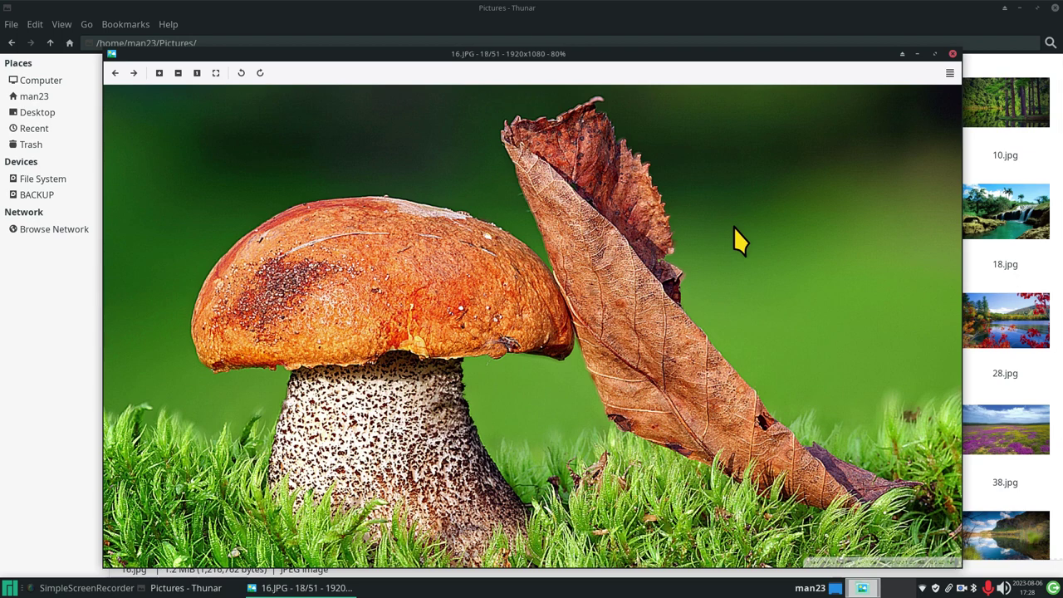
pyautogui.press('Right')
pyautogui.press('Right')
pyautogui.press('Right')
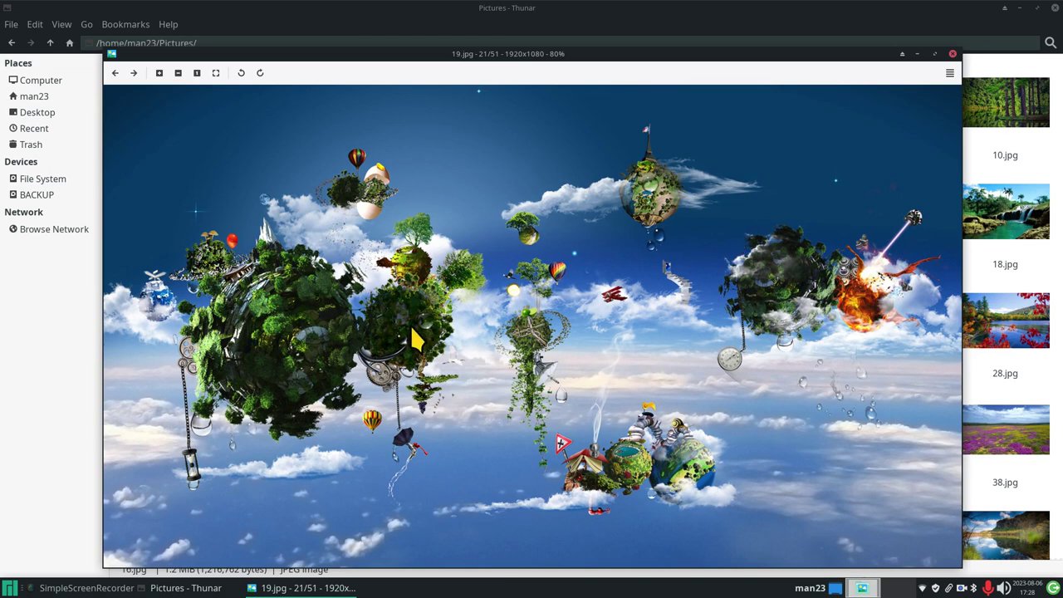
# Zoom 19.jpg out to 4% and in to 2000%, return it to 64% and close the image viewer
pyautogui.scroll(5, 436, 336)
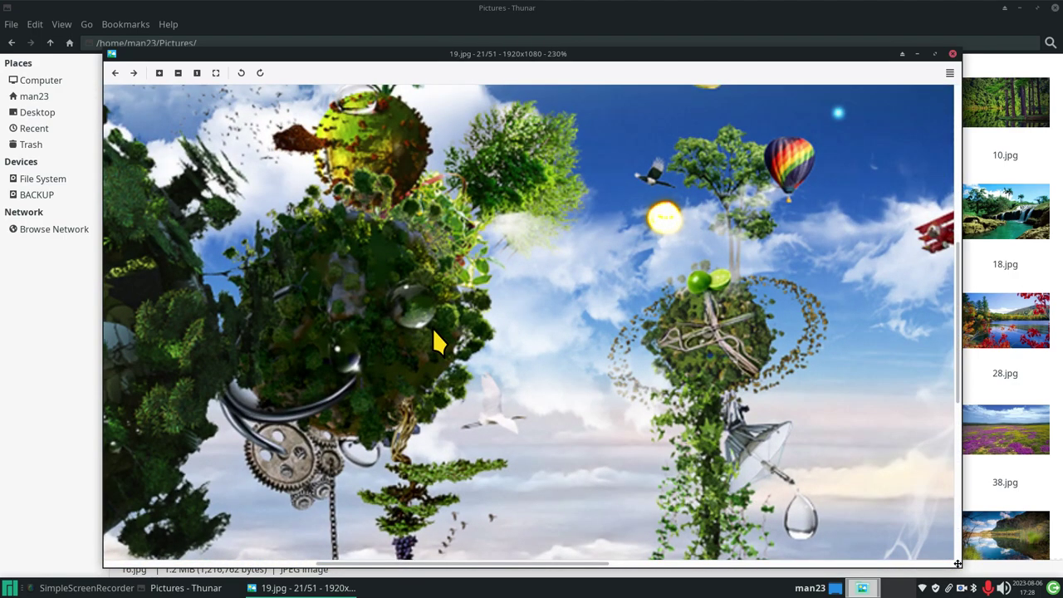
pyautogui.scroll(-7, 432, 329)
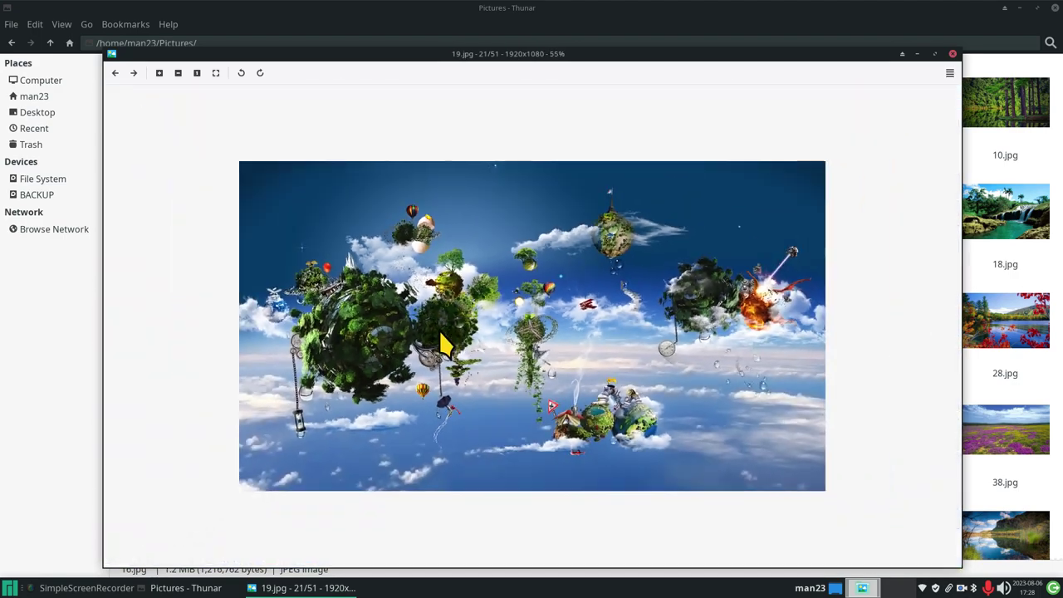
pyautogui.scroll(-10, 443, 342)
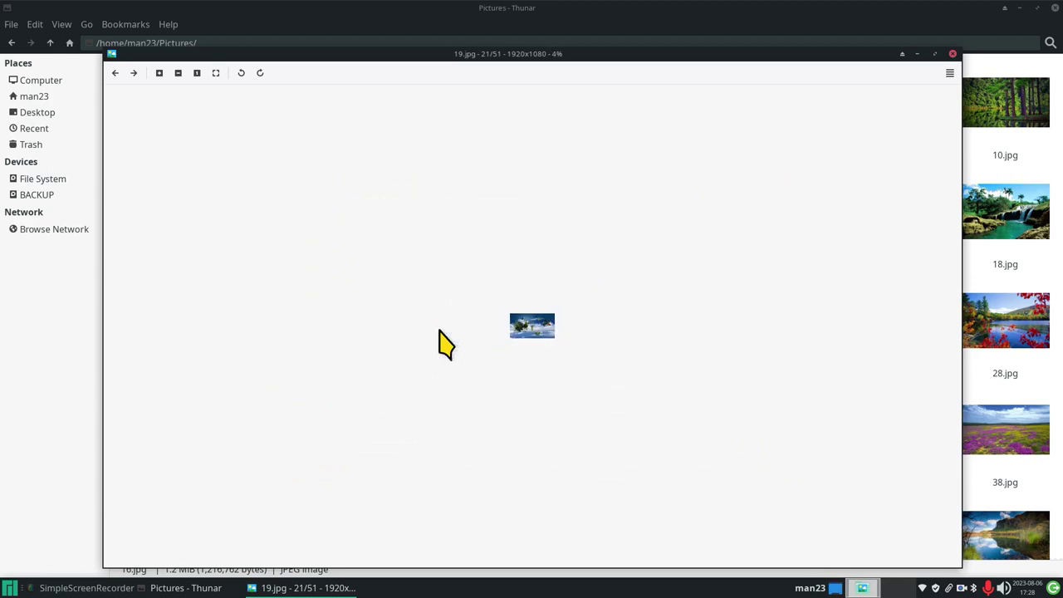
pyautogui.scroll(-2, 445, 342)
pyautogui.scroll(15, 513, 359)
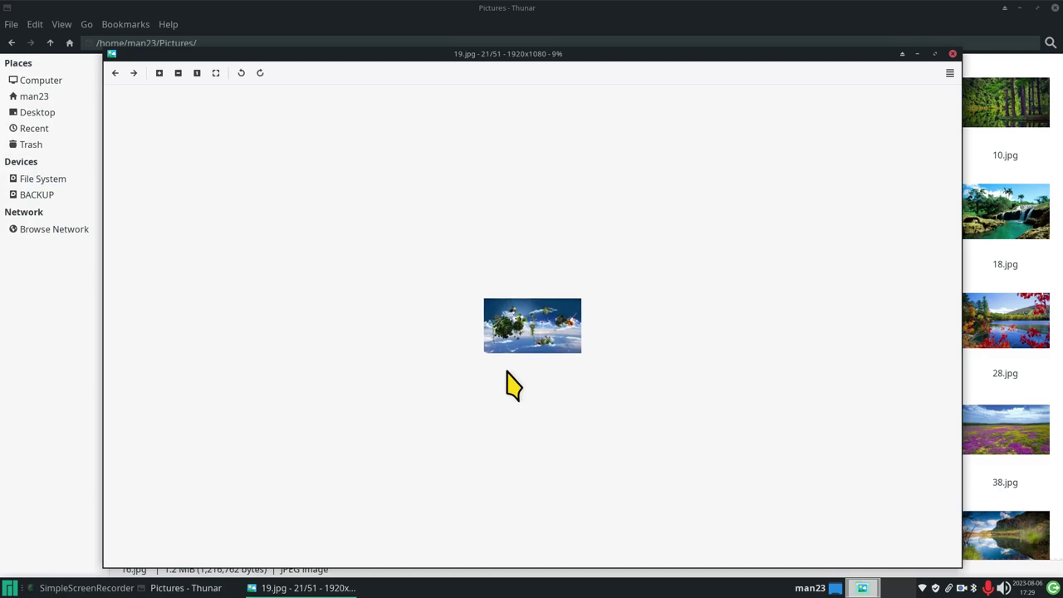
pyautogui.scroll(10, 507, 371)
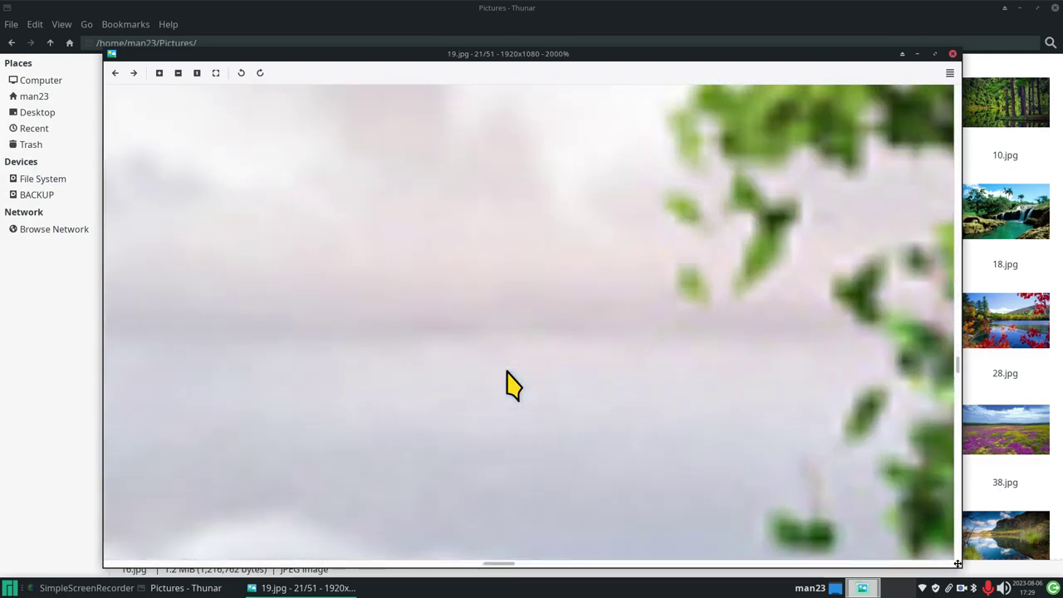
pyautogui.scroll(-12, 522, 349)
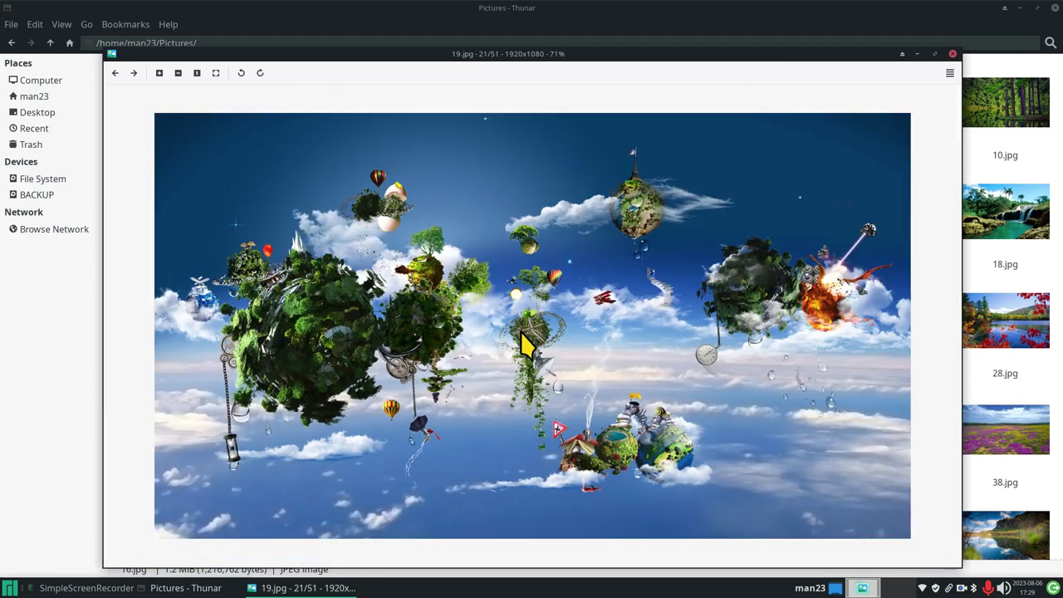
pyautogui.scroll(-2, 523, 345)
pyautogui.scroll(1, 523, 345)
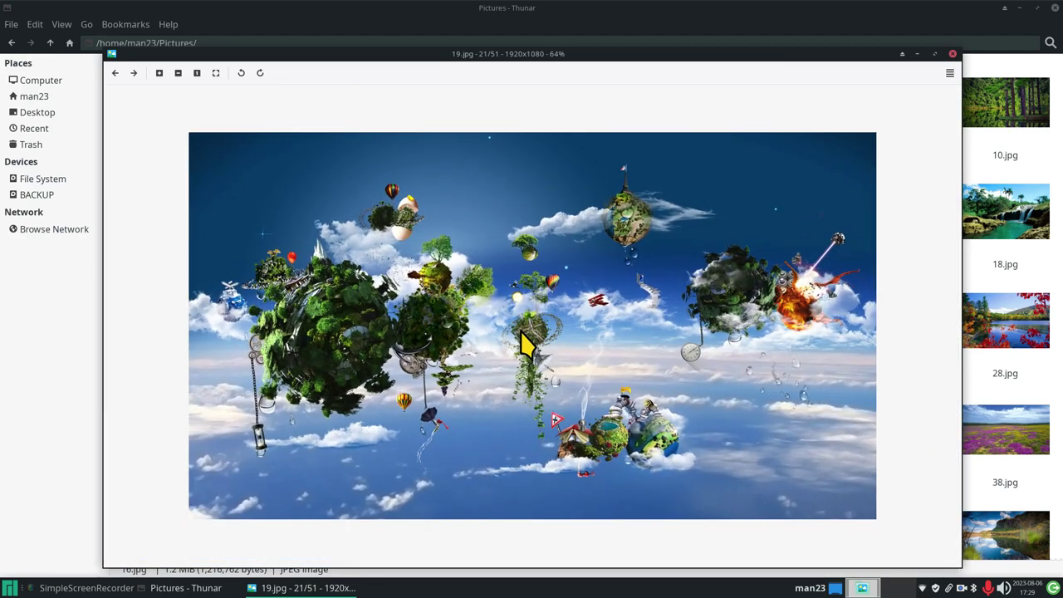
pyautogui.press('Escape')
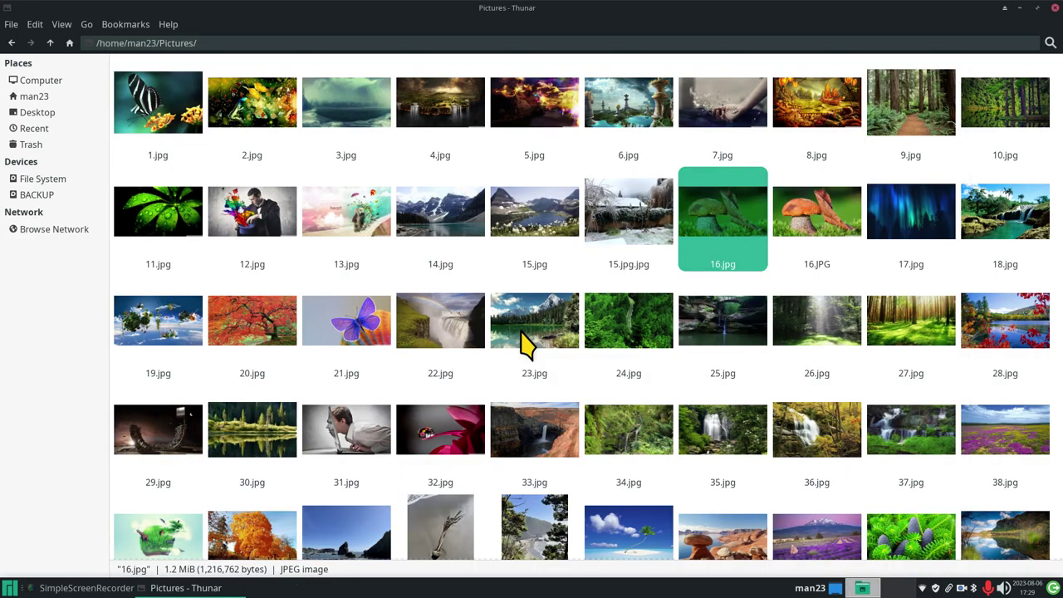
# Open the Documents folder from the home folder and enlarge its icons to six per row
pyautogui.click(32, 98)
pyautogui.doubleClick(271, 116)
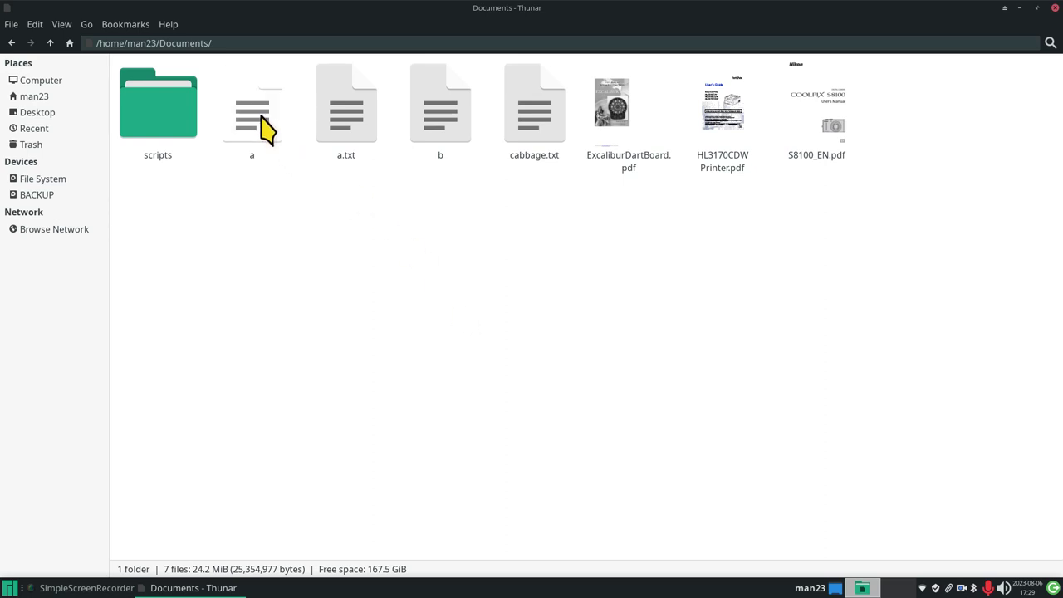
pyautogui.keyDown('ctrl'); pyautogui.scroll(2, 391, 404); pyautogui.keyUp('ctrl')
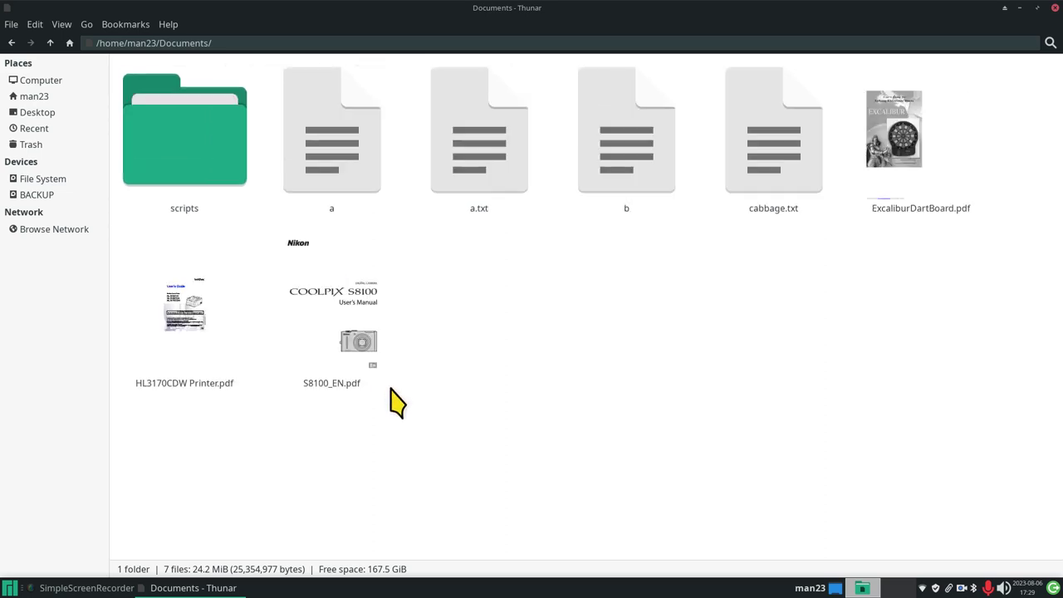
pyautogui.keyDown('ctrl'); pyautogui.scroll(-1, 394, 403); pyautogui.keyUp('ctrl')
pyautogui.keyDown('ctrl'); pyautogui.scroll(1, 396, 404); pyautogui.keyUp('ctrl')
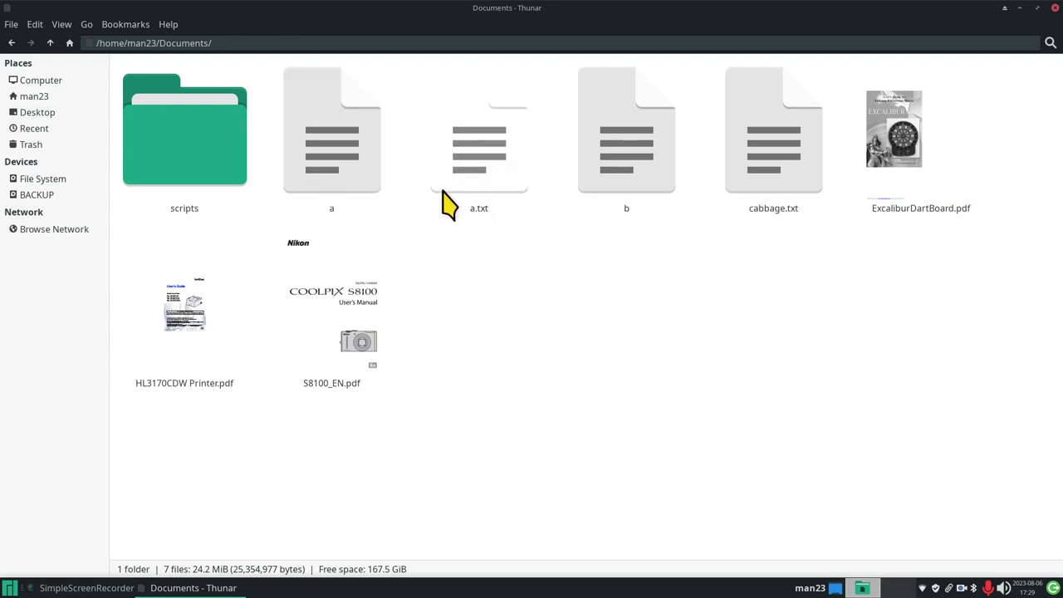
# Open and close the text files a and a.txt in the Documents folder, and select each one to compare them
pyautogui.doubleClick(346, 135)
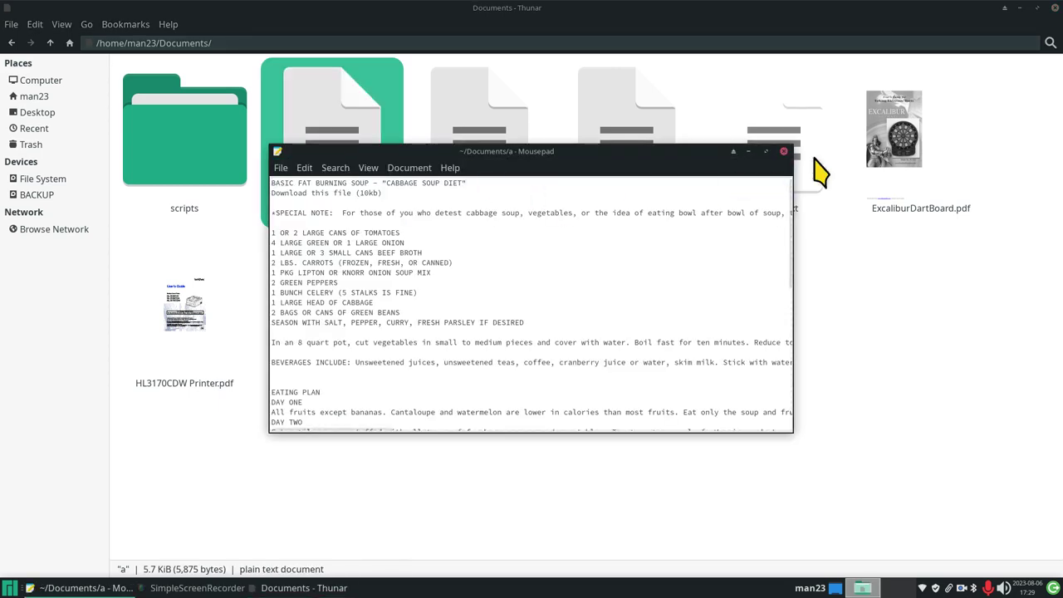
pyautogui.click(783, 151)
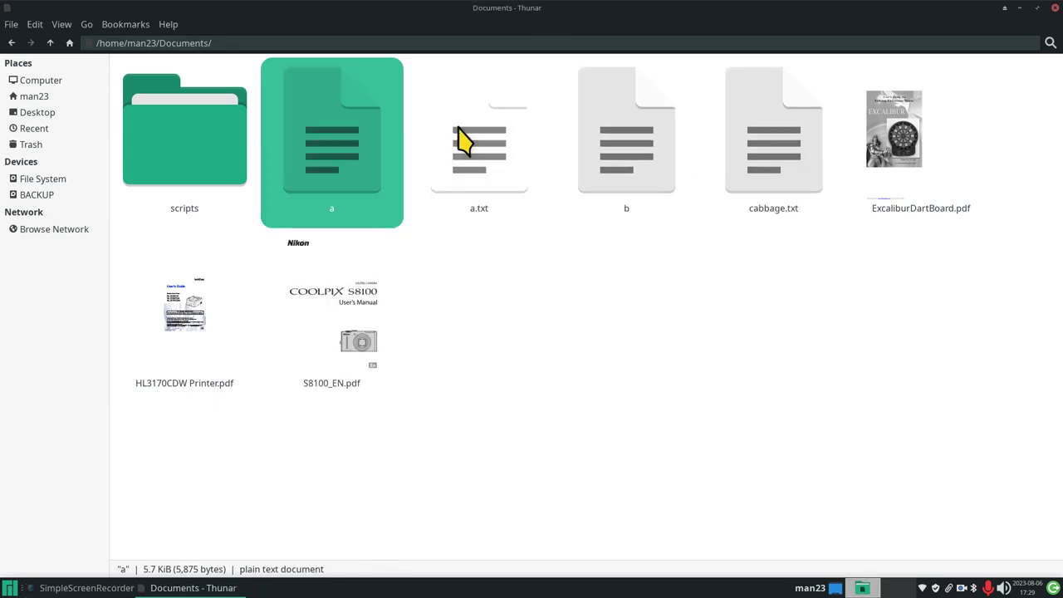
pyautogui.doubleClick(459, 133)
pyautogui.click(783, 151)
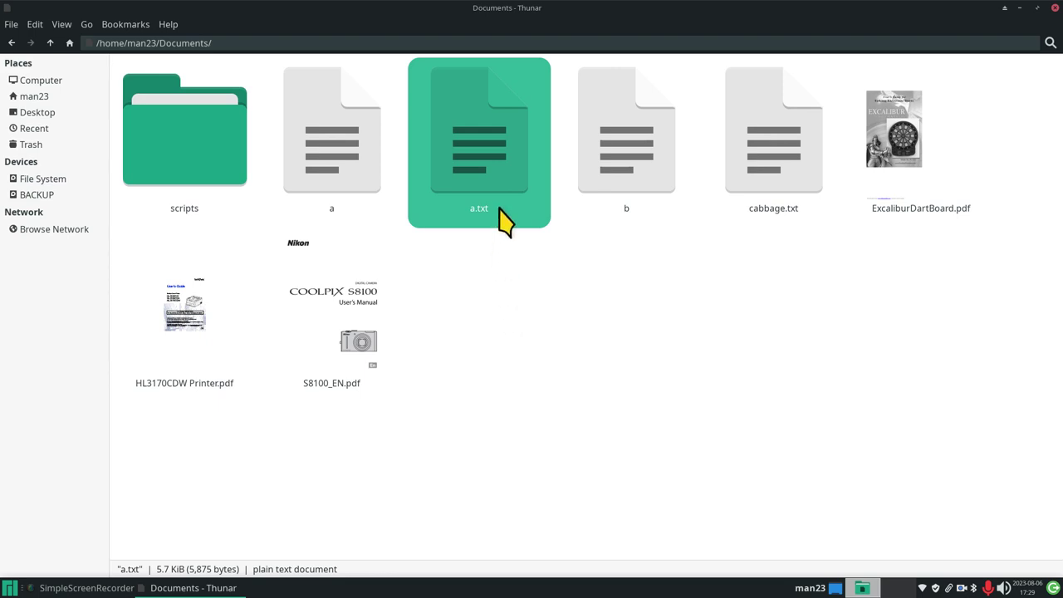
pyautogui.click(348, 177)
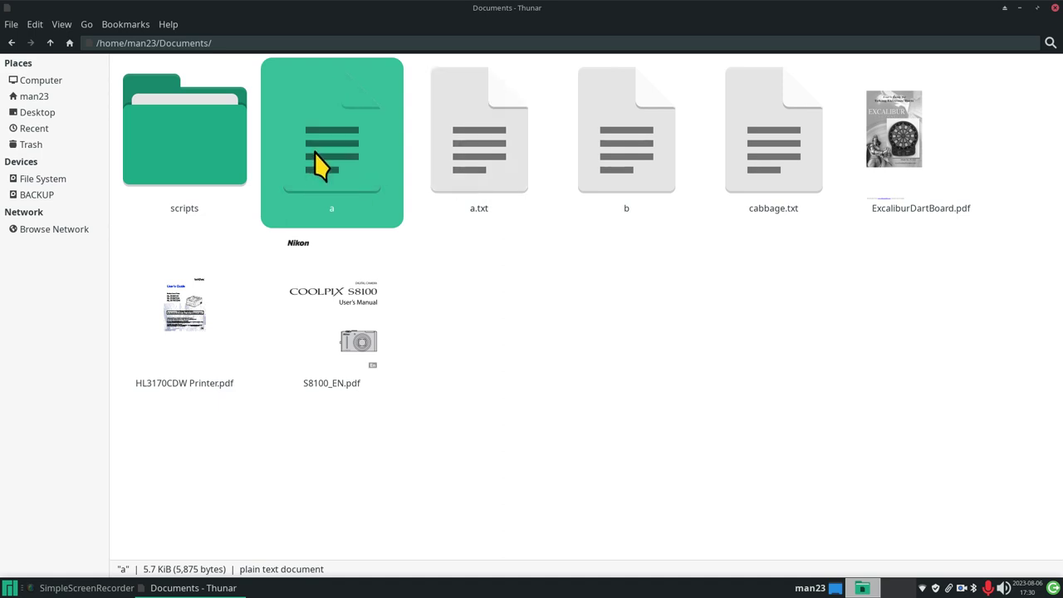
pyautogui.click(471, 178)
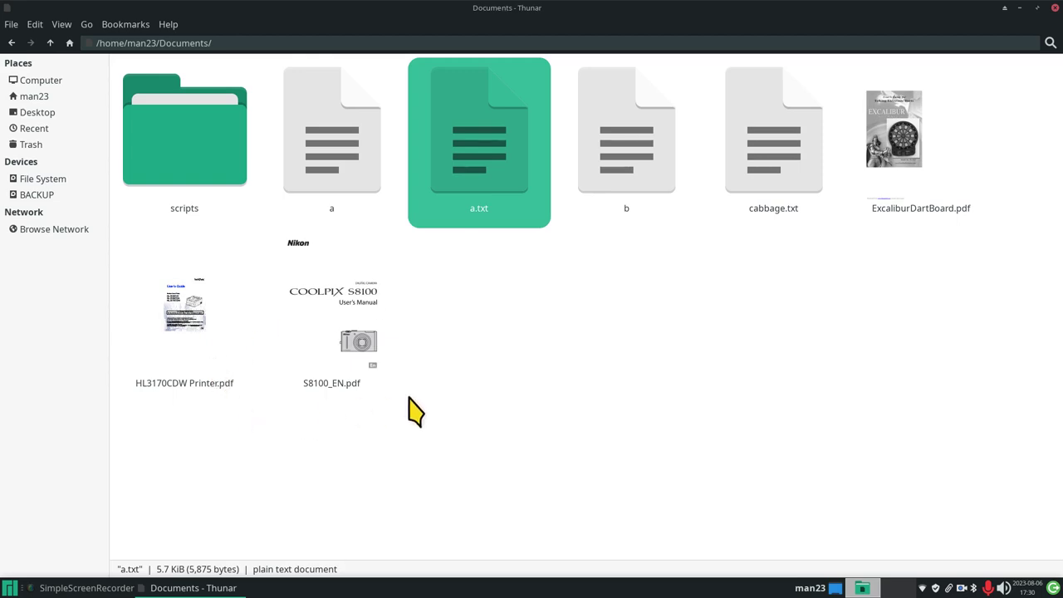
# Open the camera manual S8100_EN.pdf from Documents and look through its outline of chapters
pyautogui.doubleClick(343, 319)
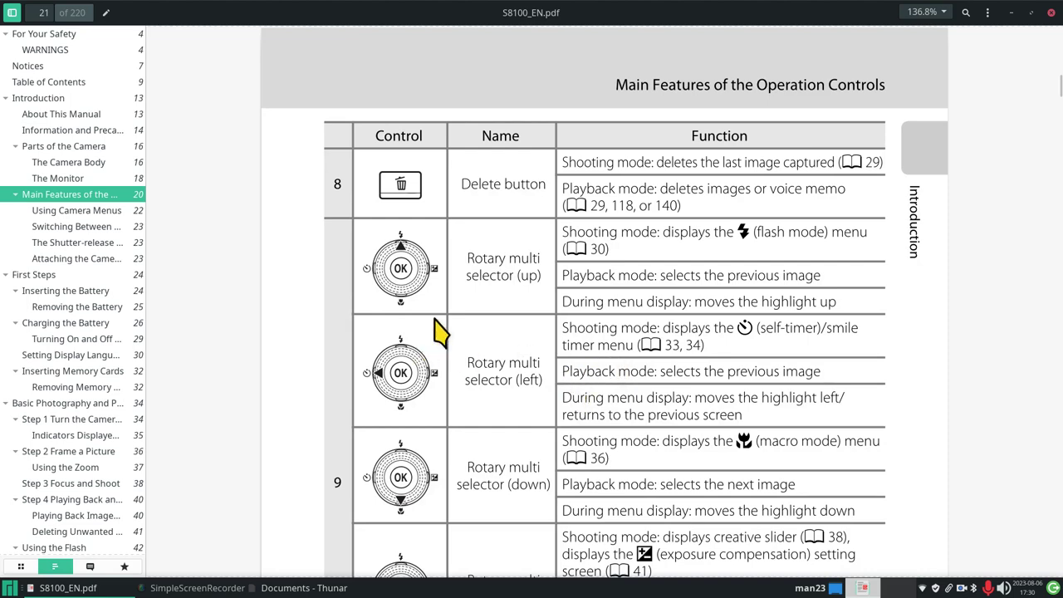
pyautogui.scroll(-5, 95, 279)
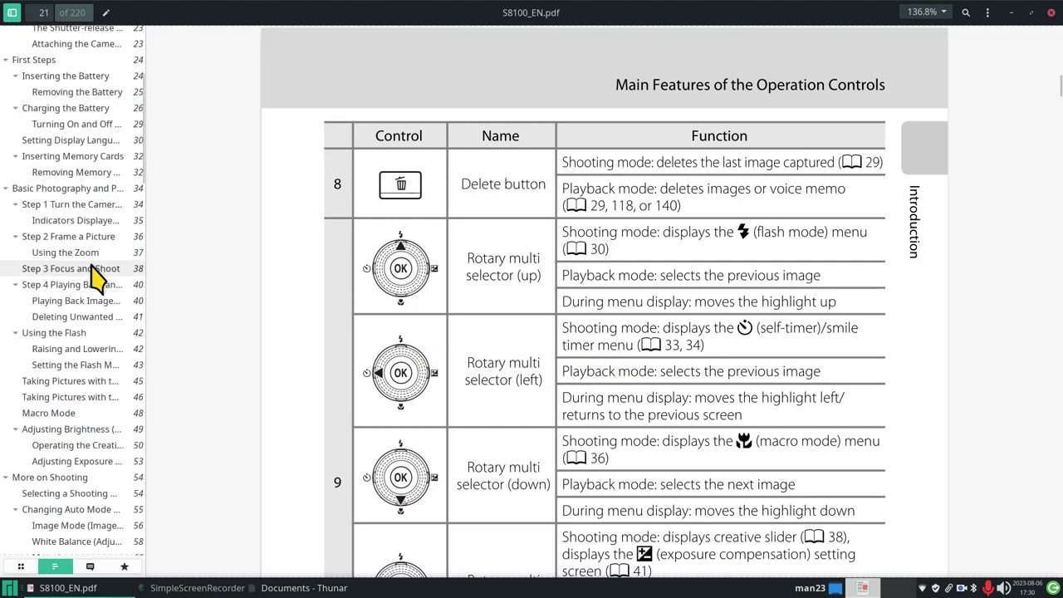
pyautogui.scroll(4, 93, 267)
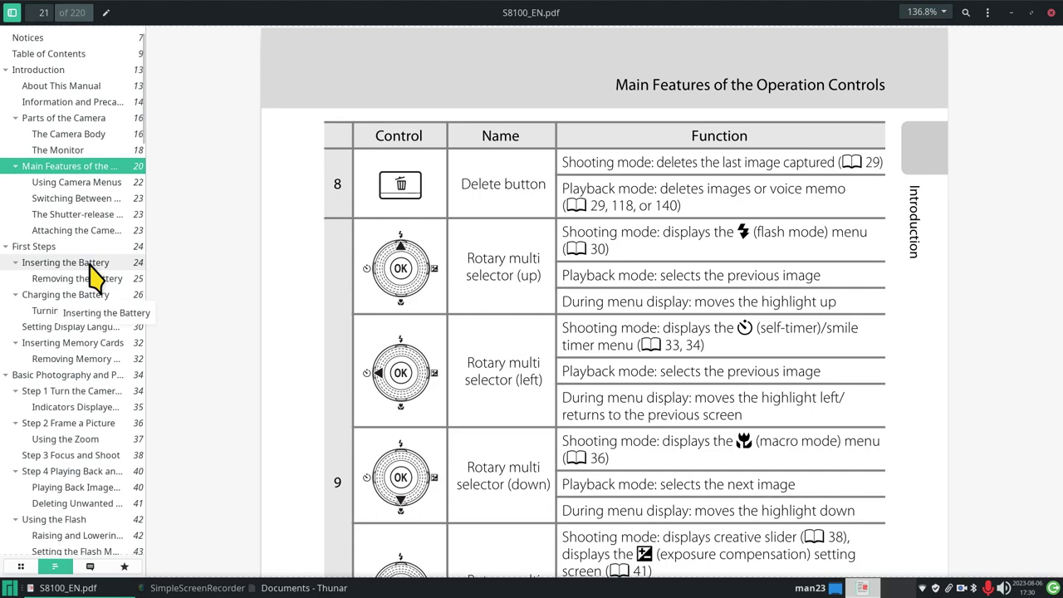
pyautogui.scroll(-5, 93, 267)
pyautogui.scroll(6, 89, 268)
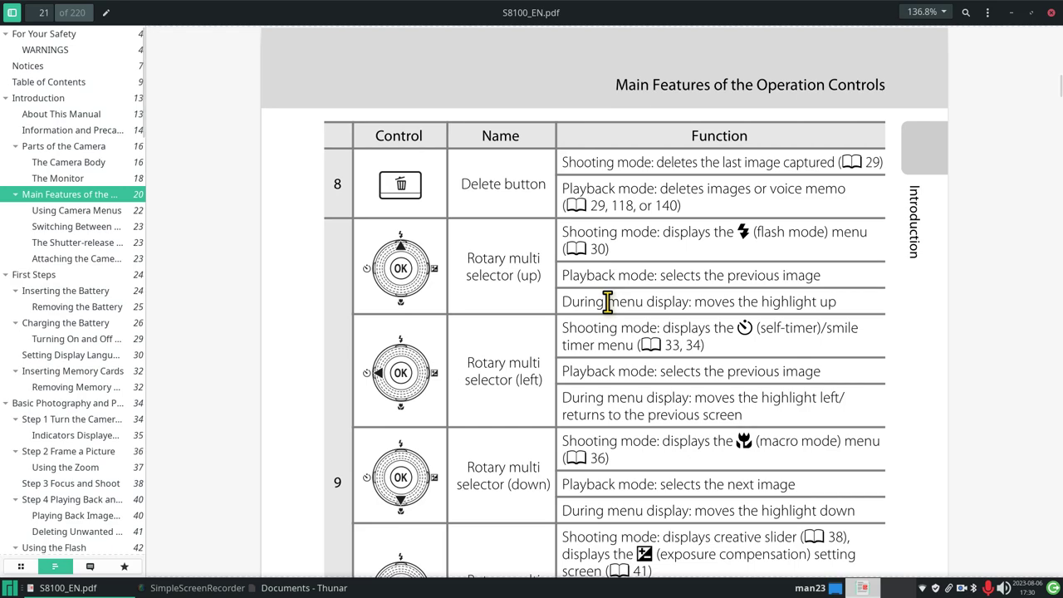
# Zoom the S8100_EN.pdf page in to 340.3% and out to 79.2%, and go back to page 20
pyautogui.keyDown('ctrl'); pyautogui.scroll(2, 608, 301); pyautogui.keyUp('ctrl')
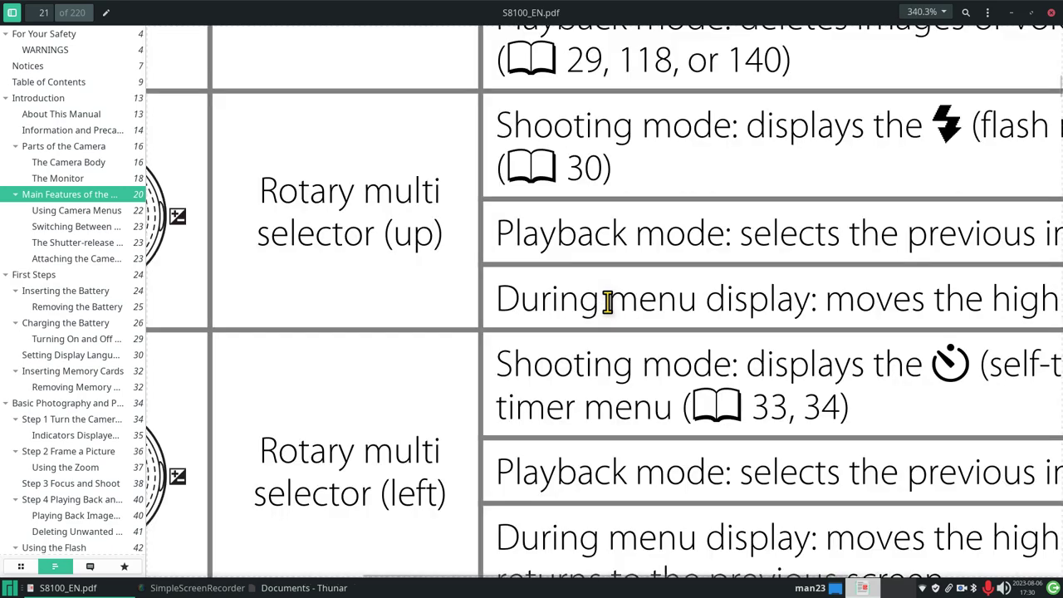
pyautogui.keyDown('ctrl'); pyautogui.scroll(-4, 608, 301); pyautogui.keyUp('ctrl')
pyautogui.keyDown('ctrl'); pyautogui.scroll(1, 608, 301); pyautogui.keyUp('ctrl')
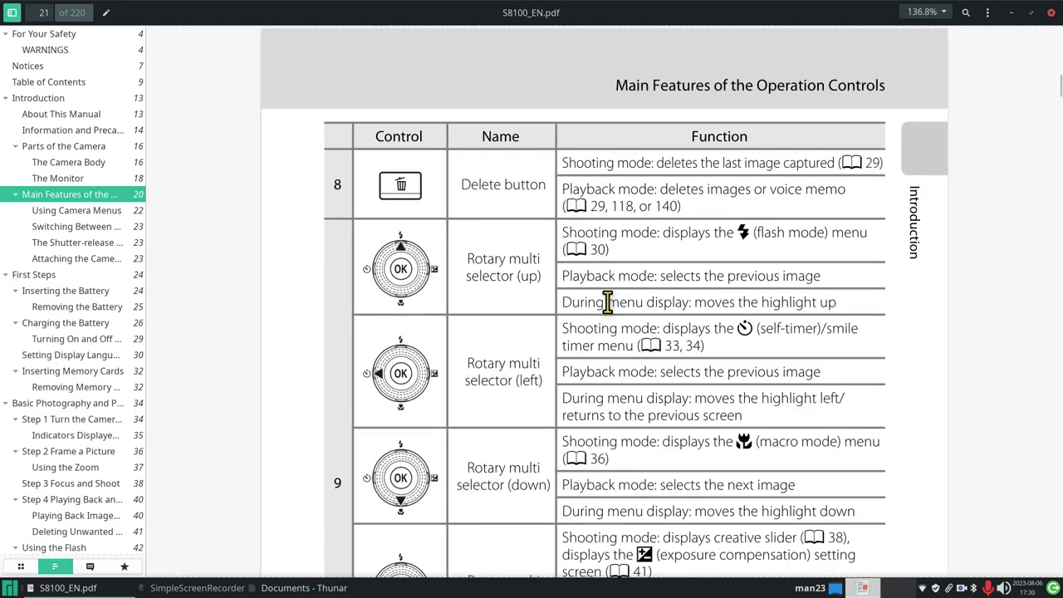
pyautogui.keyDown('ctrl'); pyautogui.scroll(-3, 608, 301); pyautogui.keyUp('ctrl')
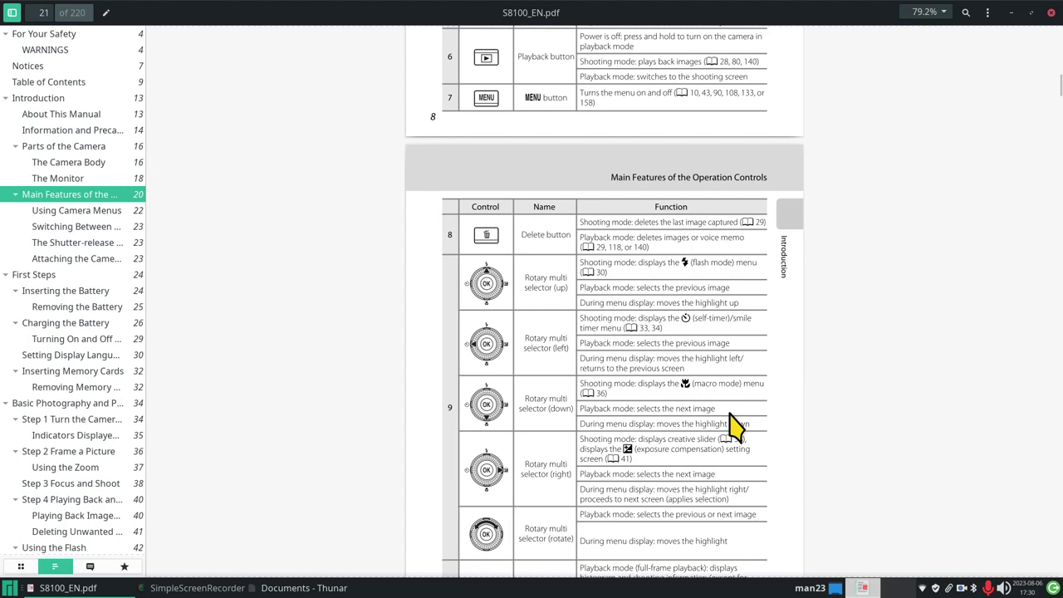
pyautogui.scroll(10, 735, 425)
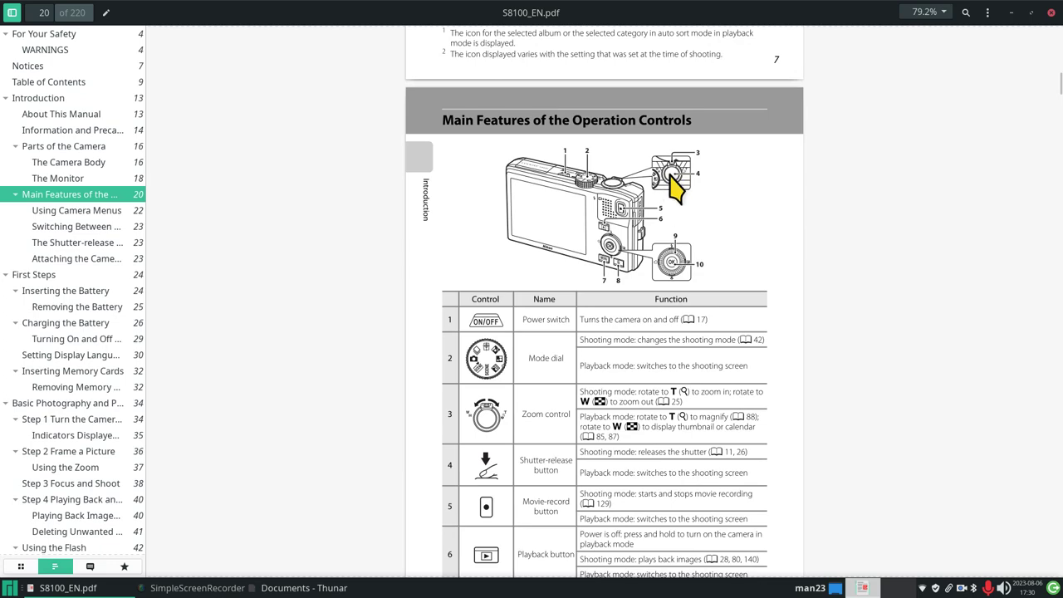
# Zoom in on the camera diagram on page 20 to 340.3% and back out to 66.0%
pyautogui.scroll(7, 671, 176)
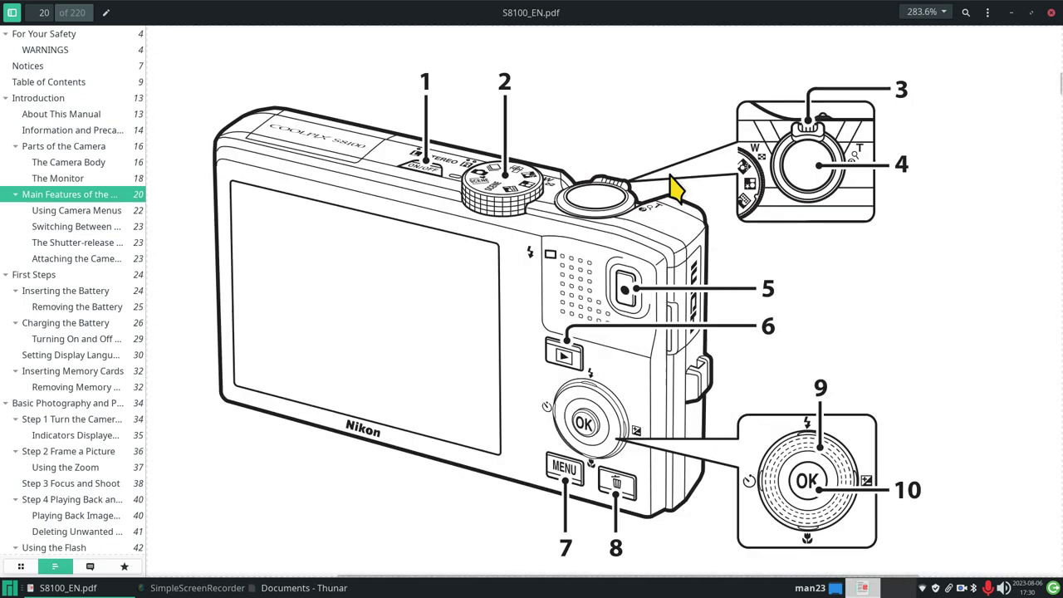
pyautogui.scroll(2, 675, 190)
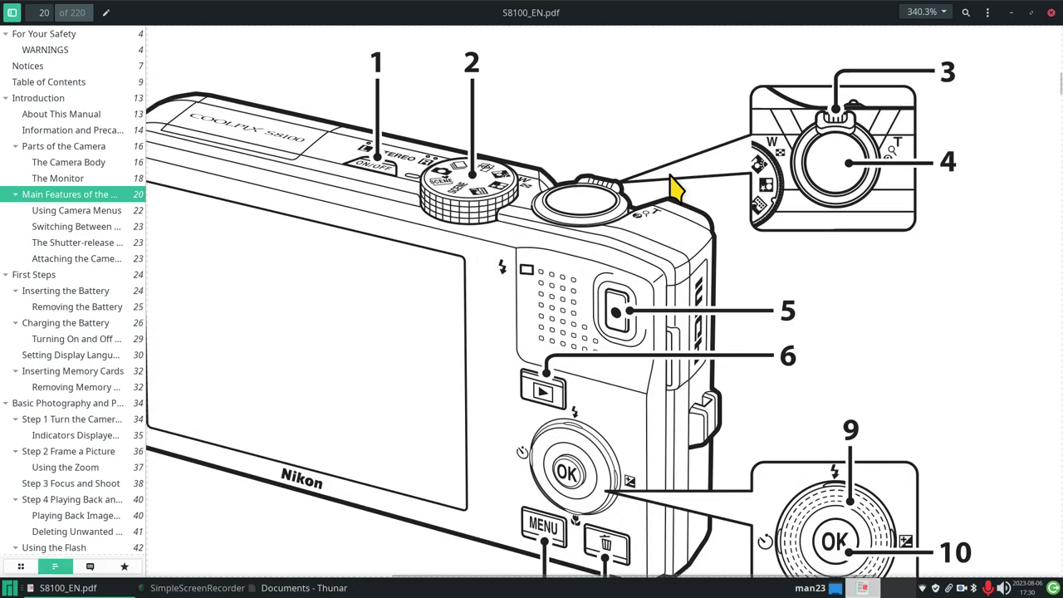
pyautogui.scroll(-6, 674, 189)
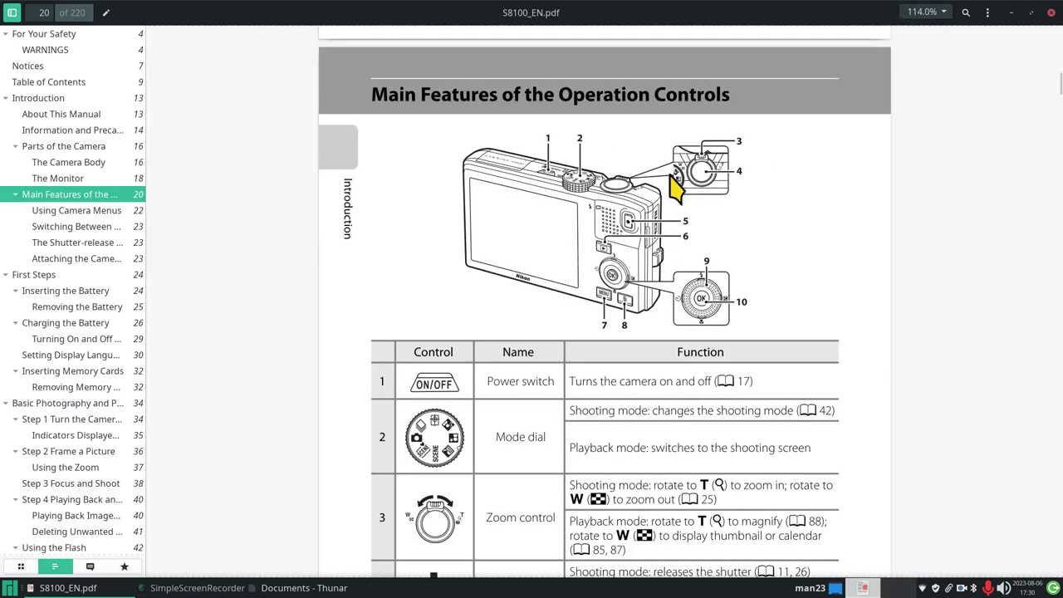
pyautogui.scroll(5, 674, 189)
pyautogui.scroll(-8, 674, 189)
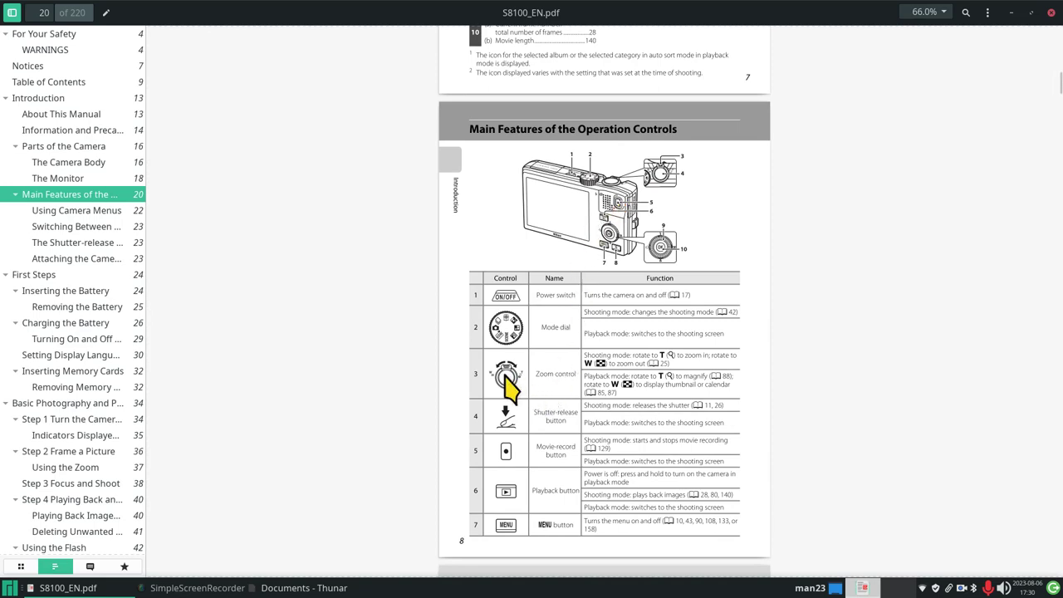
# Magnify the Zoom control row of the page 20 table to 236.4% and return the page to 79.2%
pyautogui.scroll(7, 503, 376)
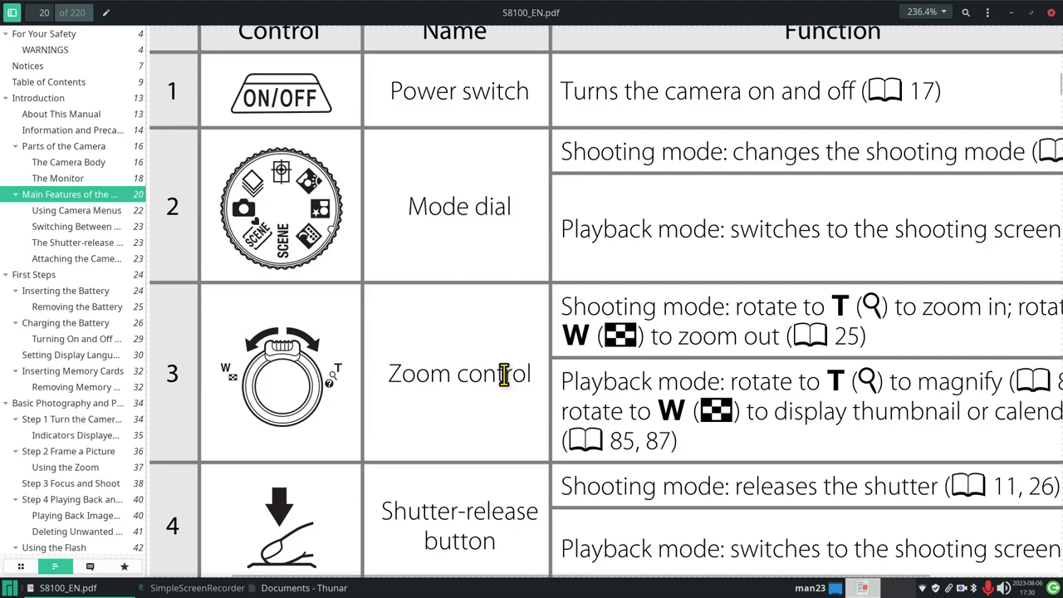
pyautogui.scroll(-4, 503, 375)
pyautogui.scroll(3, 503, 375)
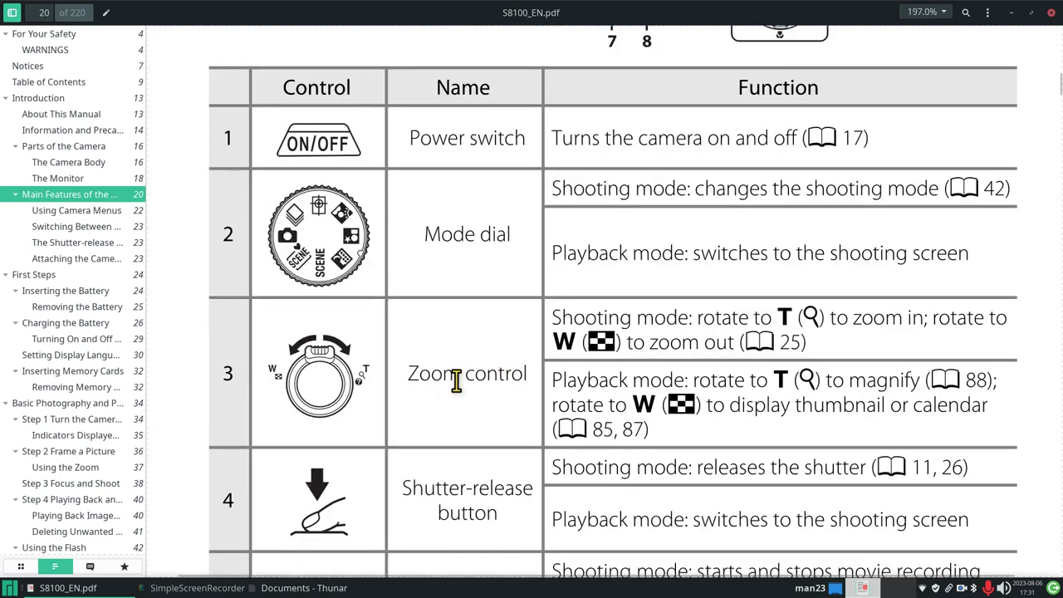
pyautogui.scroll(-5, 475, 380)
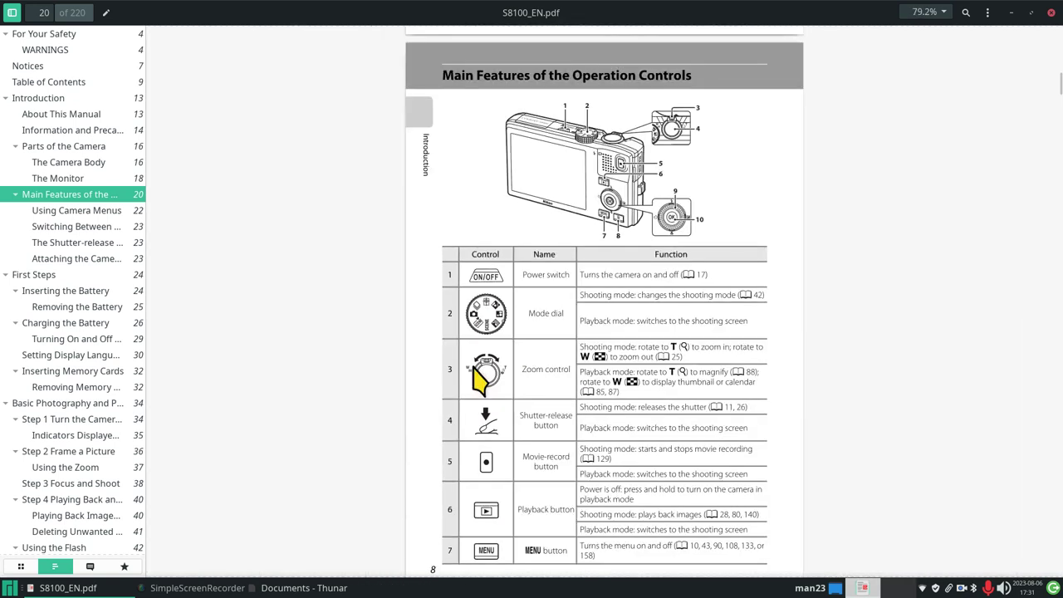
# Magnify the rotary multi selector table on page 21 to 197.0% and read on through Using Camera Menus on page 22
pyautogui.scroll(-12, 491, 365)
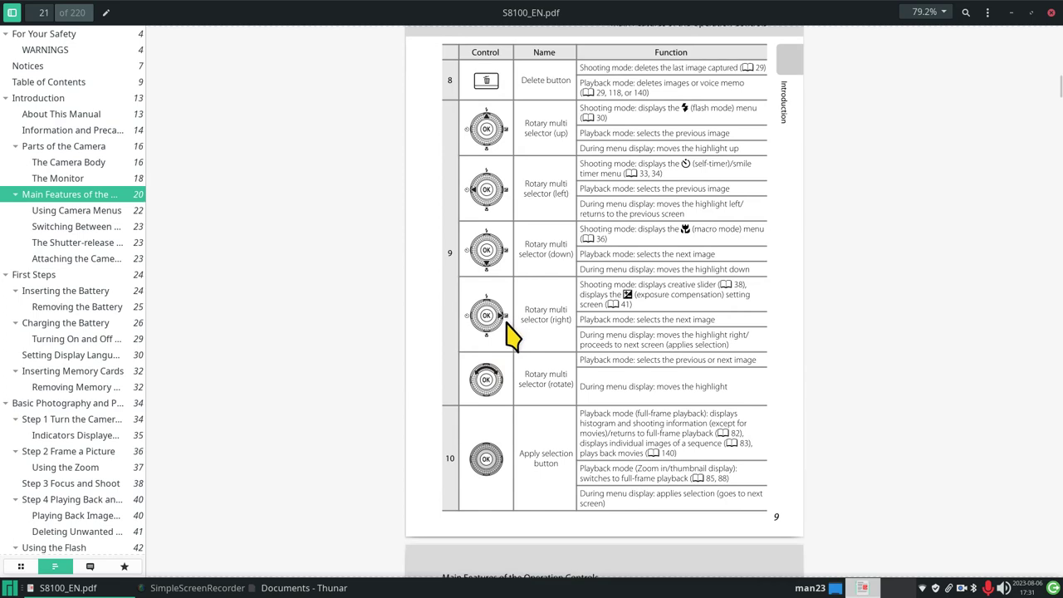
pyautogui.scroll(5, 508, 328)
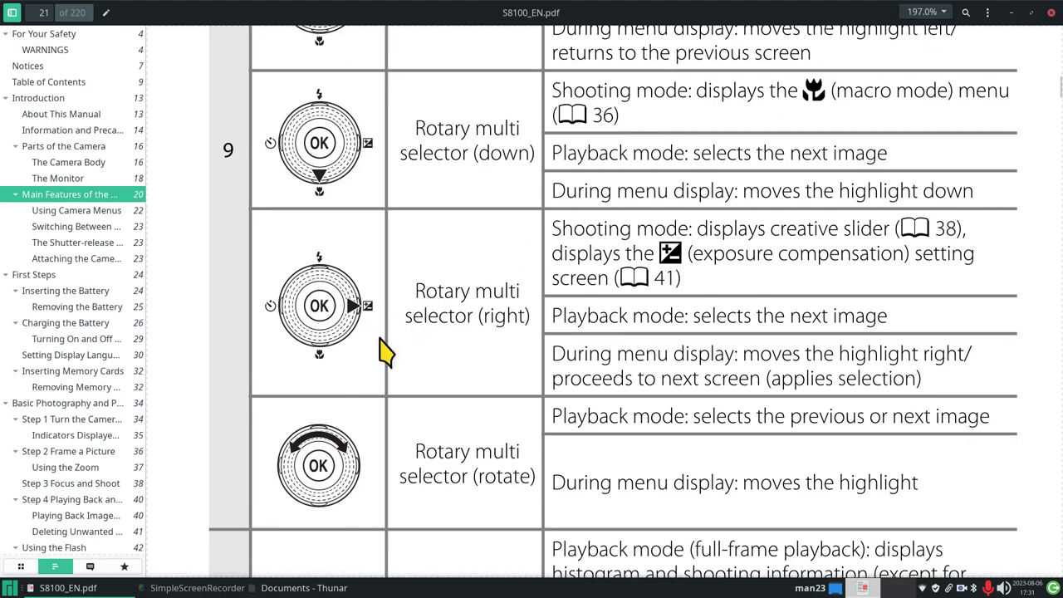
pyautogui.scroll(-15, 385, 353)
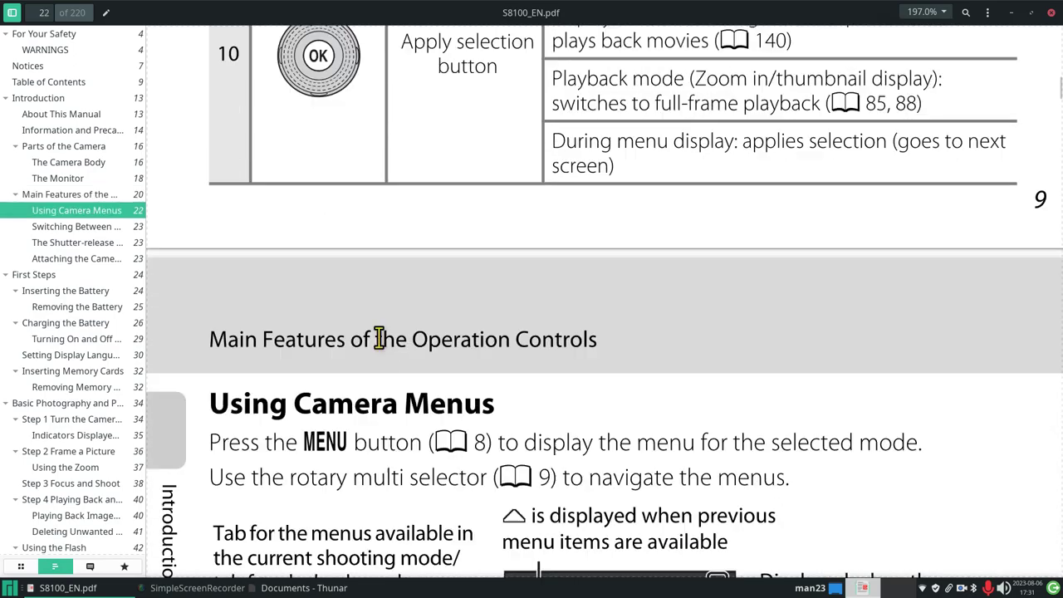
pyautogui.scroll(-5, 378, 338)
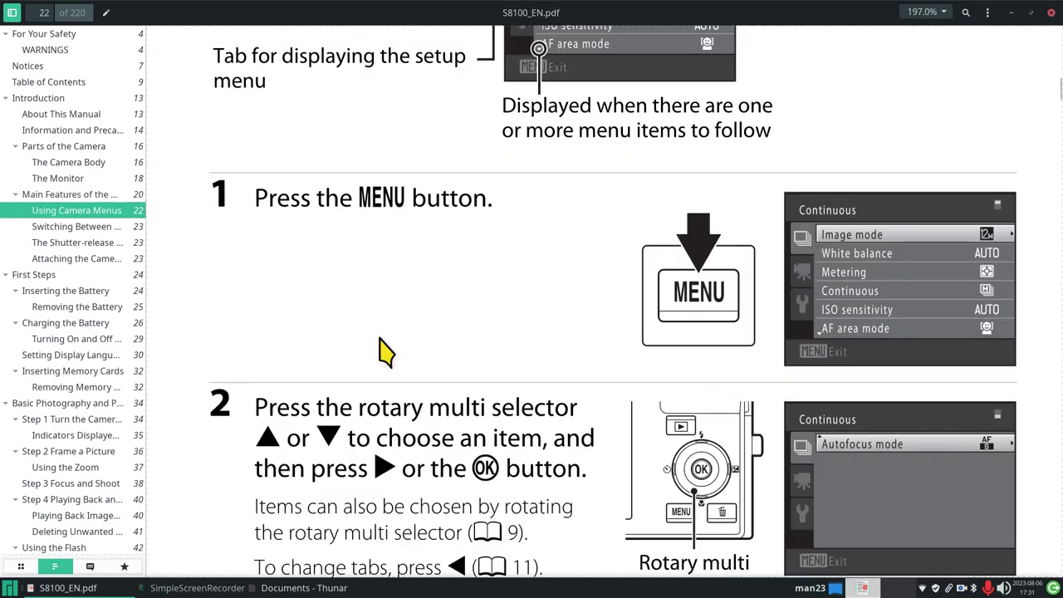
pyautogui.scroll(7, 379, 338)
pyautogui.scroll(-5, 378, 338)
pyautogui.scroll(5, 378, 338)
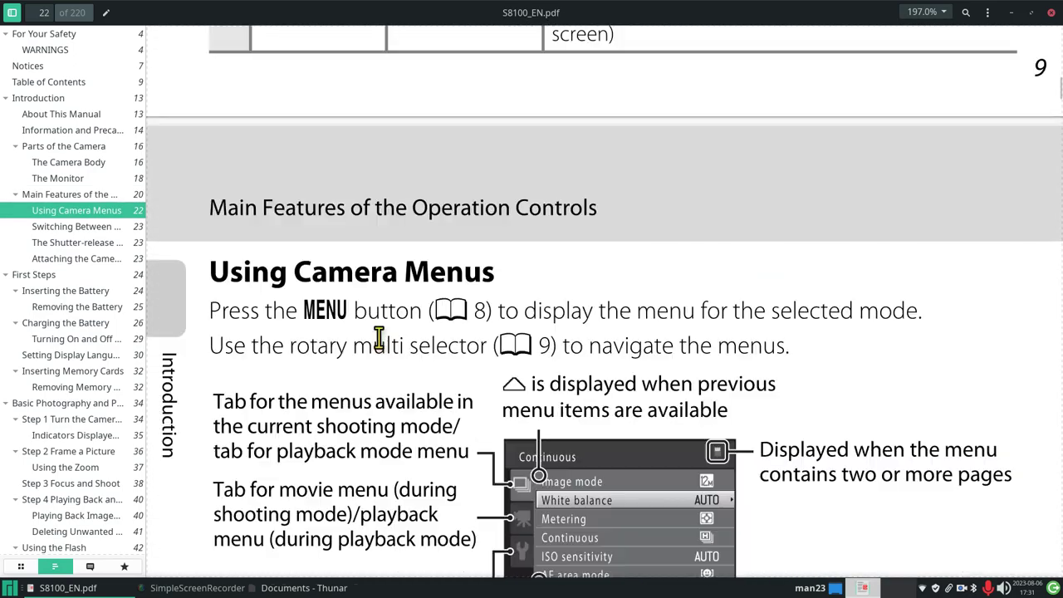
pyautogui.scroll(-5, 382, 344)
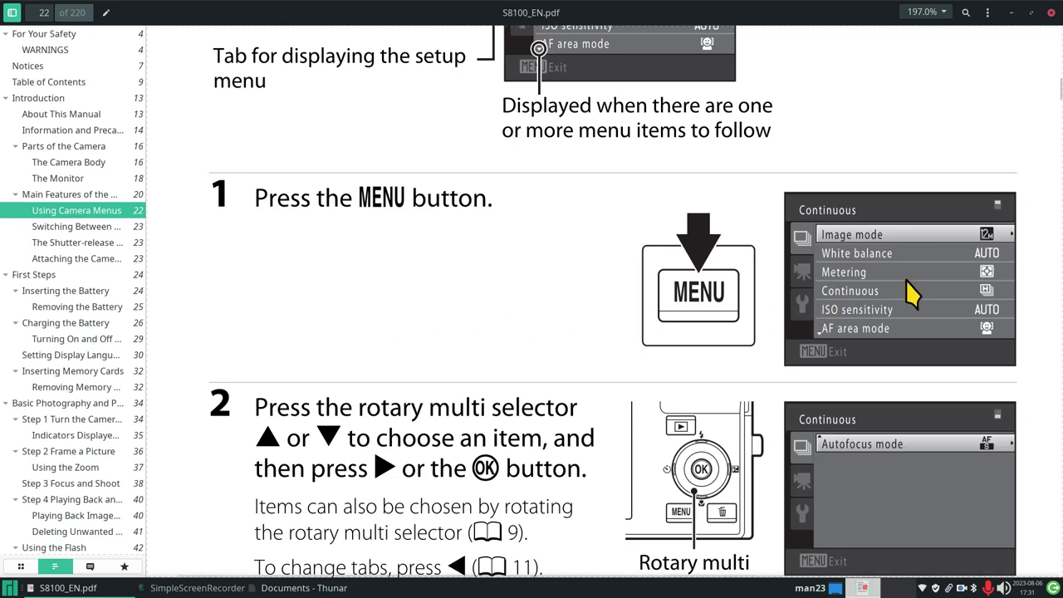
# Zoom in and out on the menu illustrations of page 22, finishing with the page at 79.2%
pyautogui.scroll(2, 906, 280)
pyautogui.scroll(-3, 906, 280)
pyautogui.scroll(-4, 910, 291)
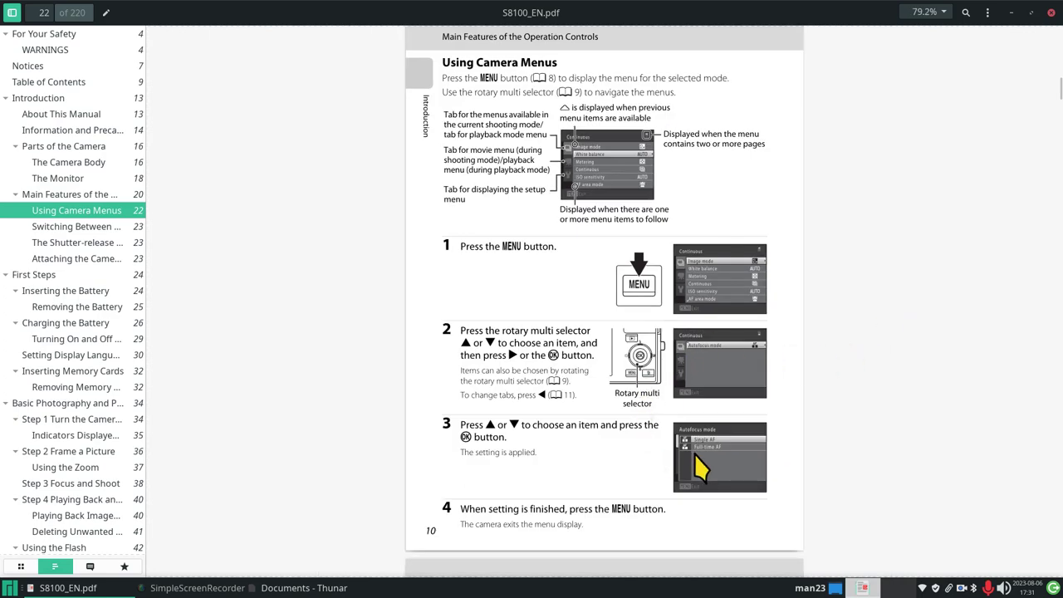
pyautogui.scroll(5, 700, 465)
pyautogui.scroll(-5, 700, 468)
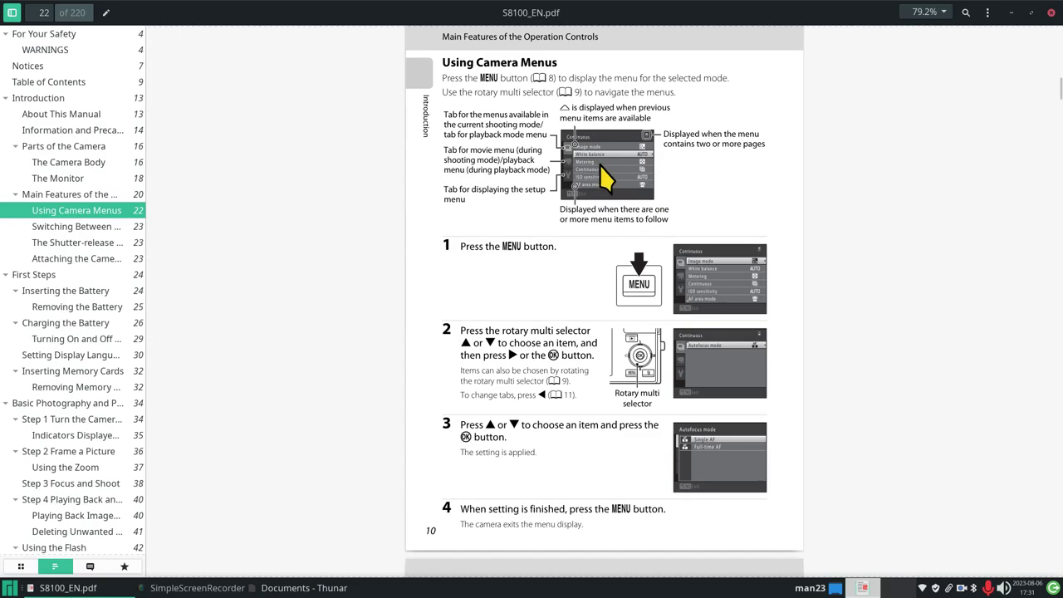
pyautogui.scroll(4, 602, 167)
pyautogui.scroll(-3, 606, 177)
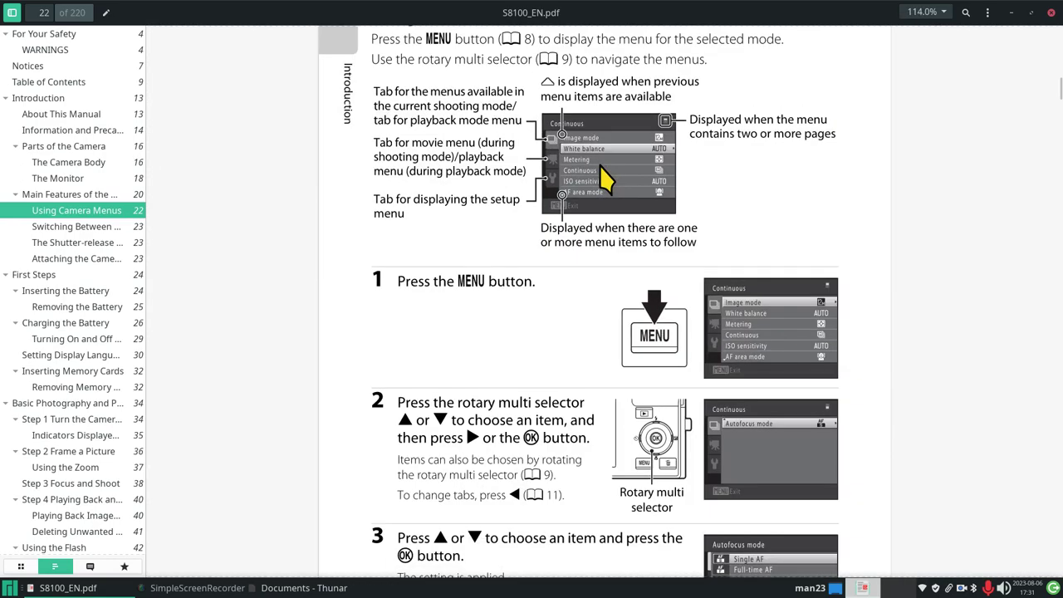
pyautogui.scroll(-2, 606, 177)
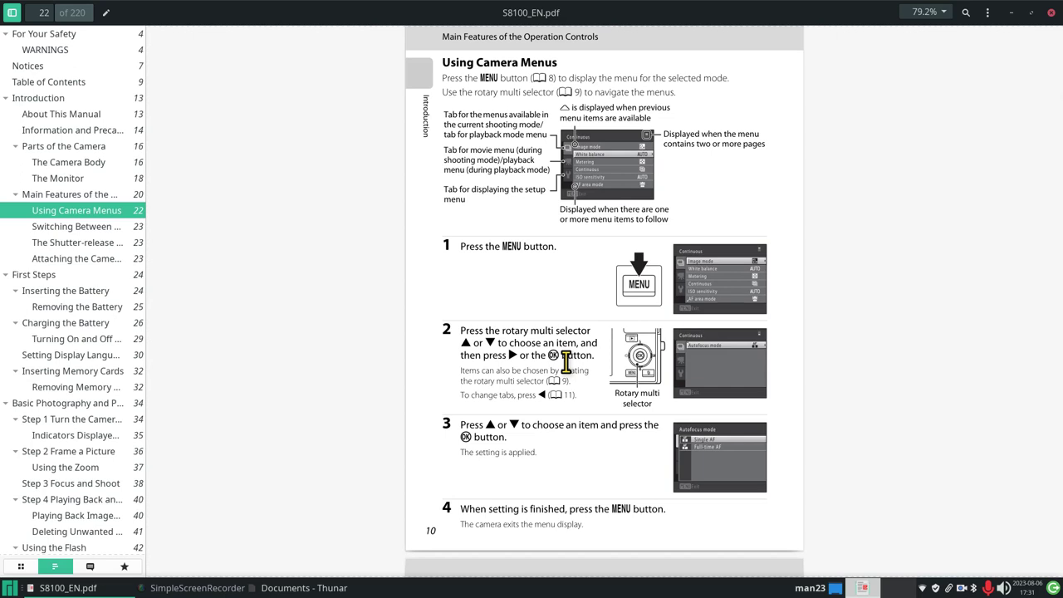
# Close S8100_EN.pdf and go to the home folder with its icons reduced to ten per row
pyautogui.hotkey('ctrl', 'w')
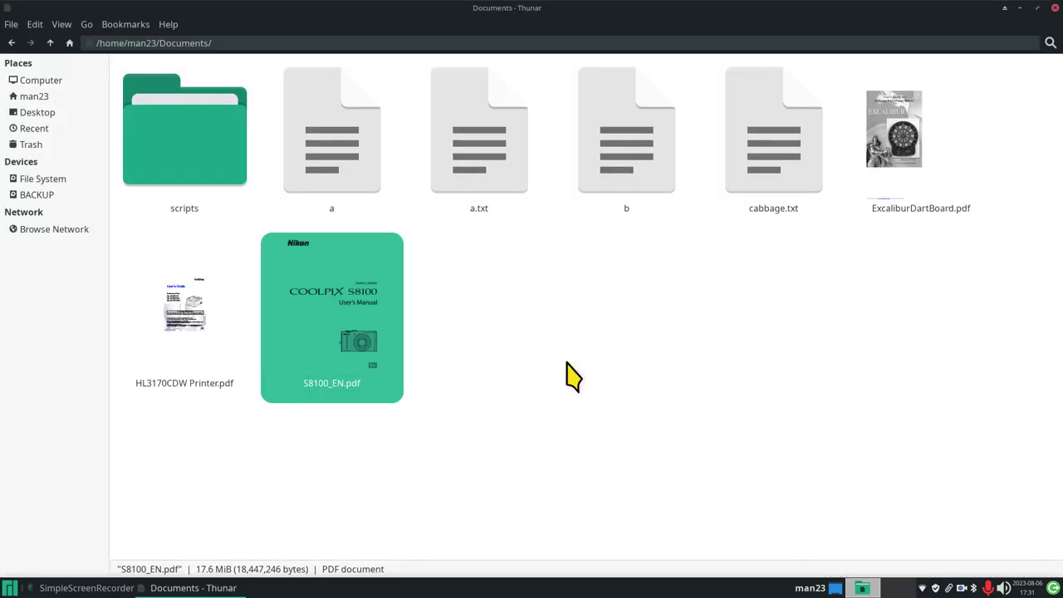
pyautogui.click(48, 98)
pyautogui.scroll(-2, 468, 408)
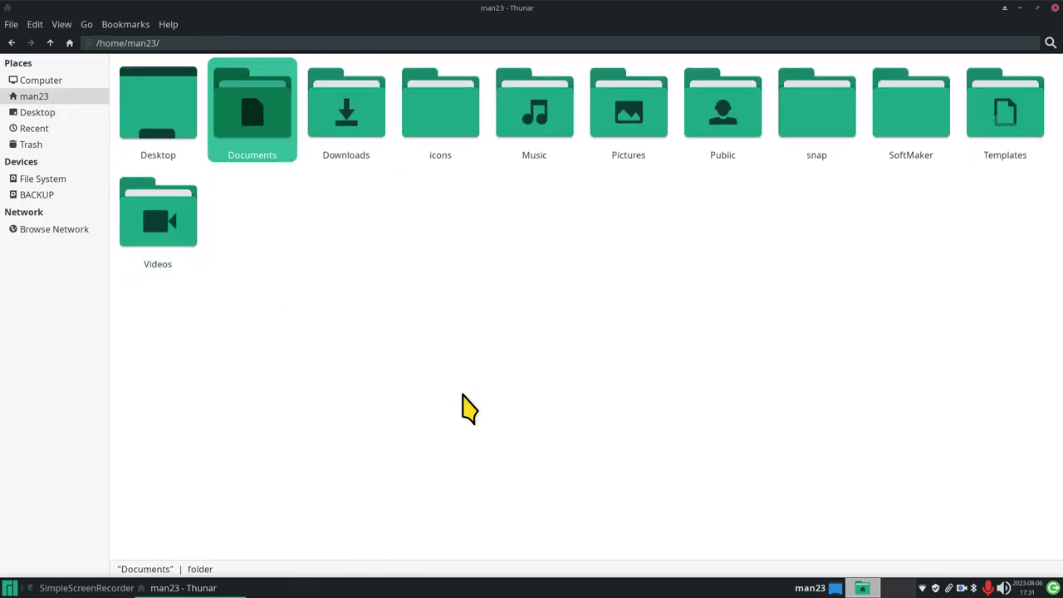
# Show the hidden files in the home folder, check the Show Hidden Files option, and select .bash_history
pyautogui.hotkey('ctrl', 'h')
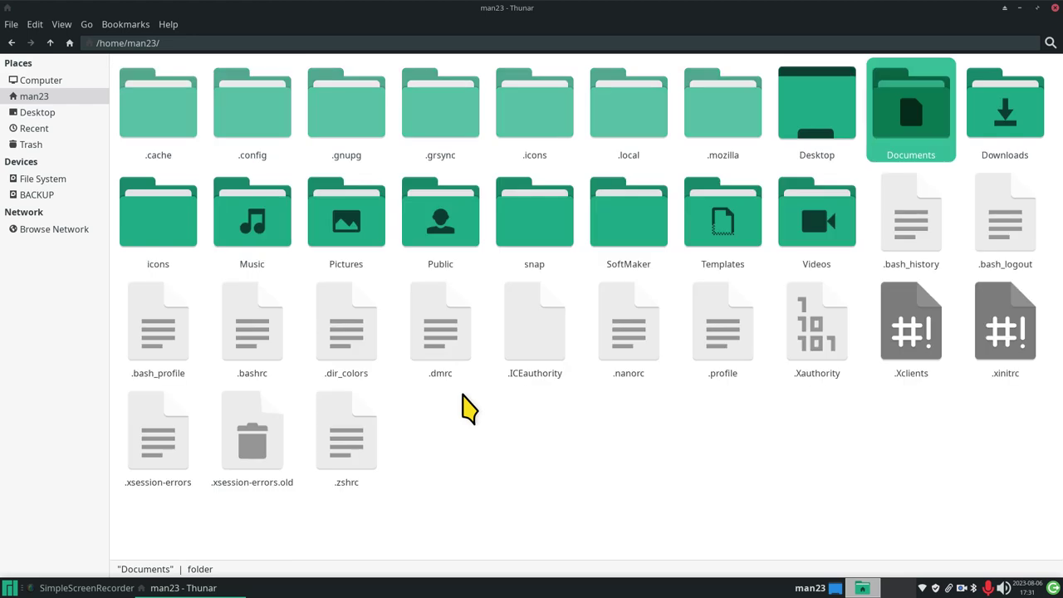
pyautogui.click(56, 25)
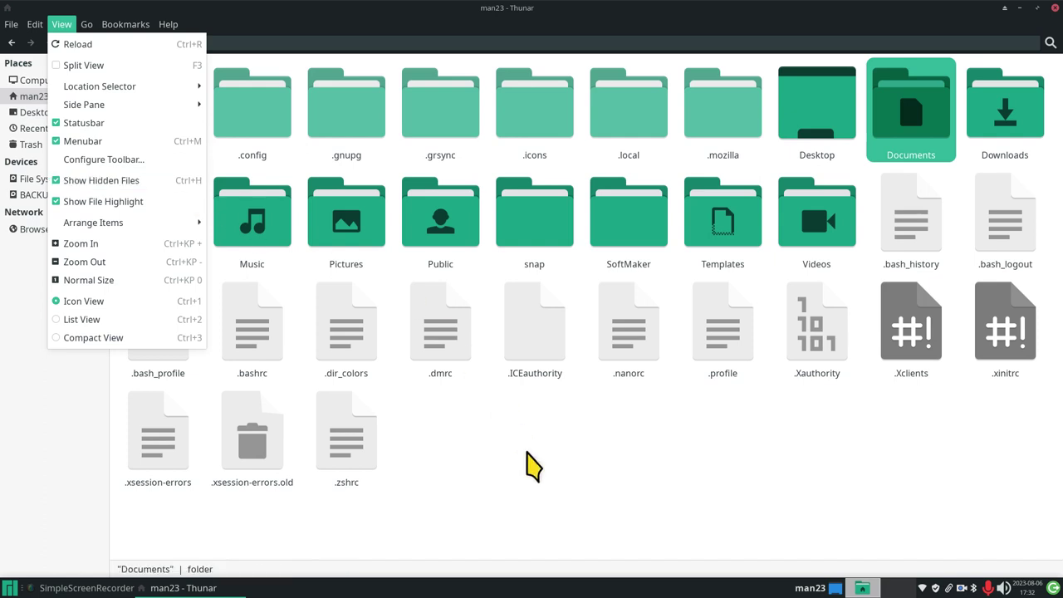
pyautogui.click(535, 466)
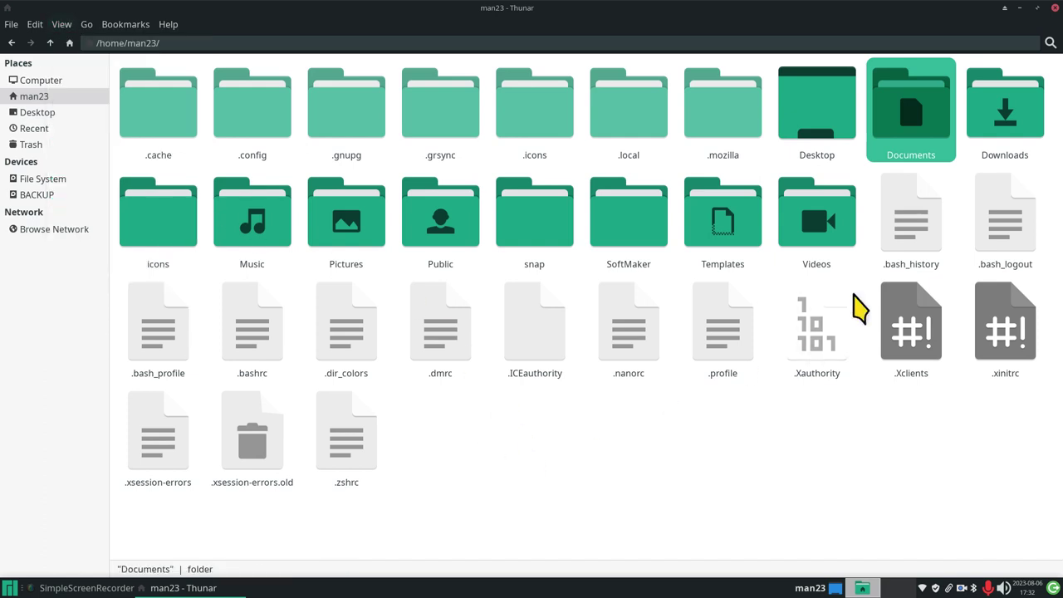
pyautogui.click(929, 236)
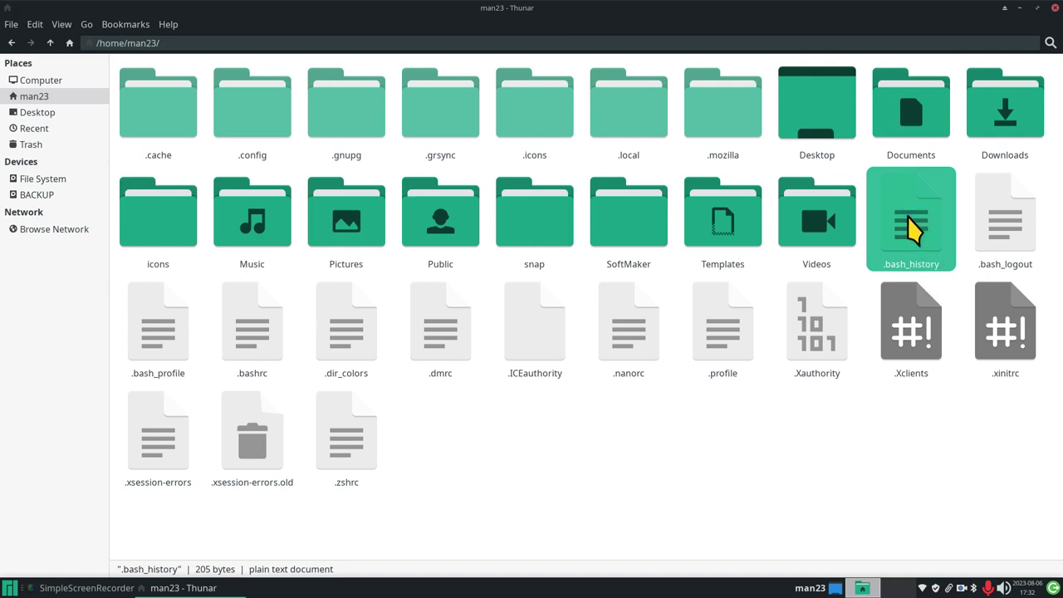
# Look inside the hidden .icons folder, and hide the hidden files again in the home folder
pyautogui.click(533, 104)
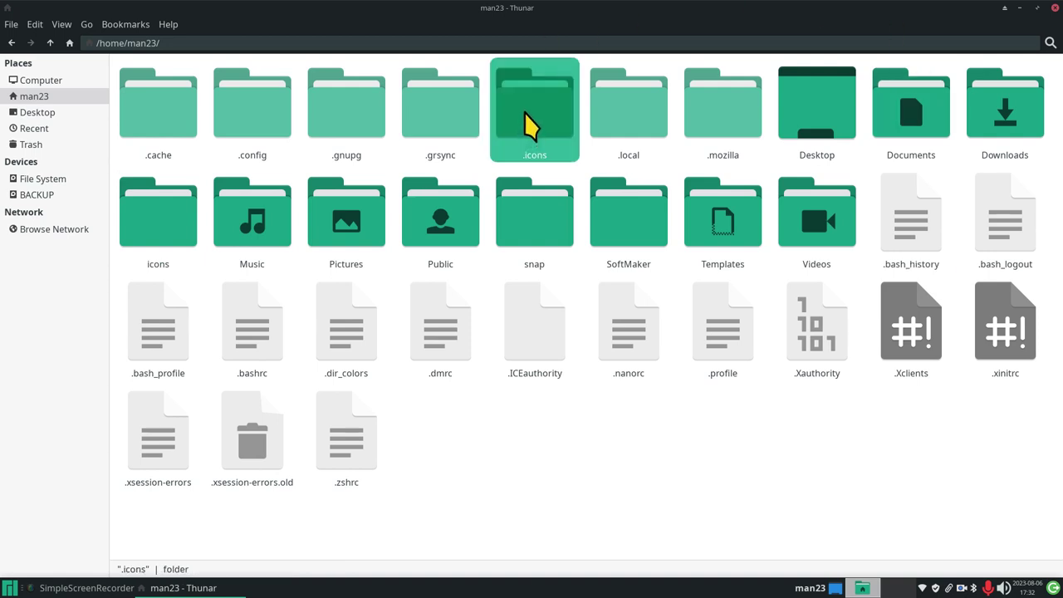
pyautogui.doubleClick(524, 114)
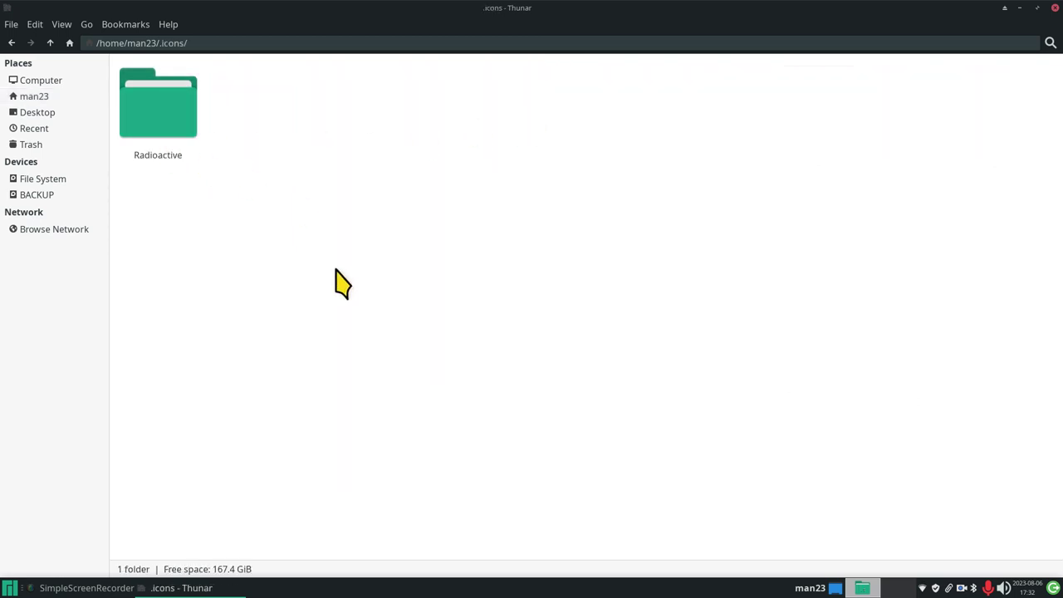
pyautogui.click(50, 45)
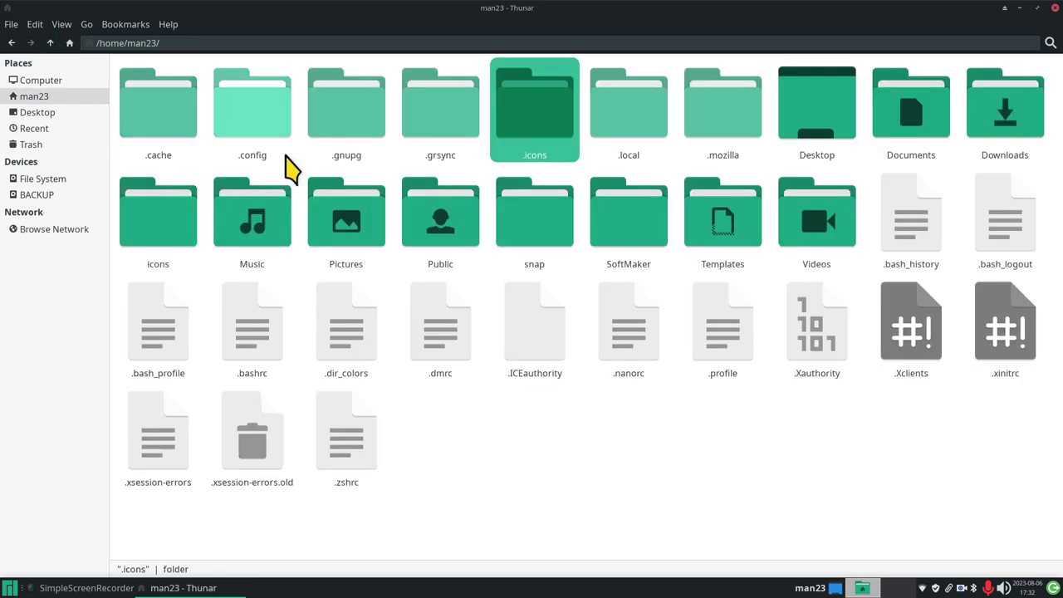
pyautogui.hotkey('ctrl', 'h')
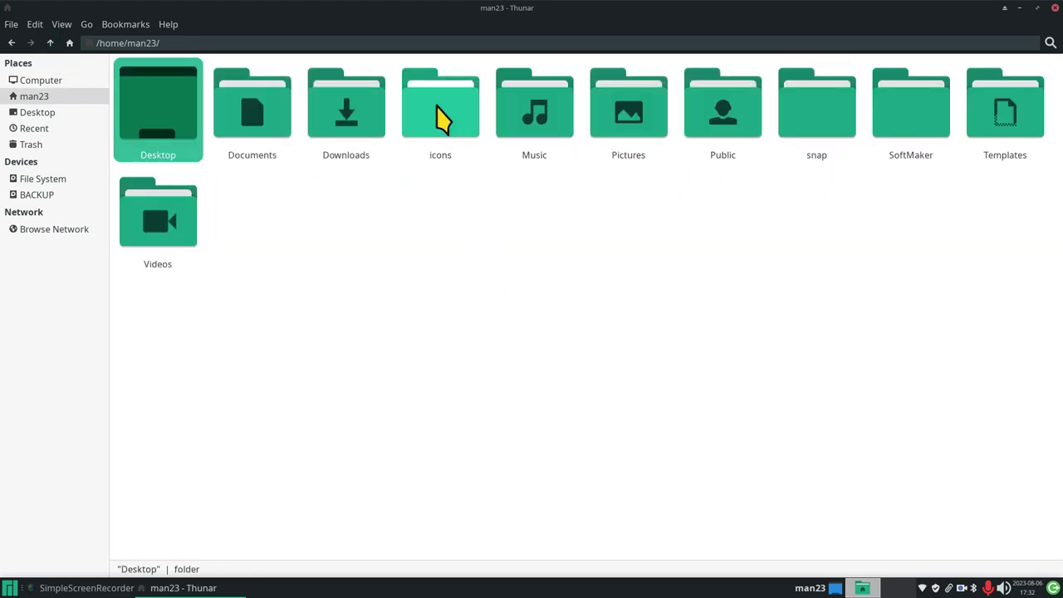
# Open the icons folder, shrink its thumbnails to thirteen per row, and look through the icon files
pyautogui.doubleClick(442, 121)
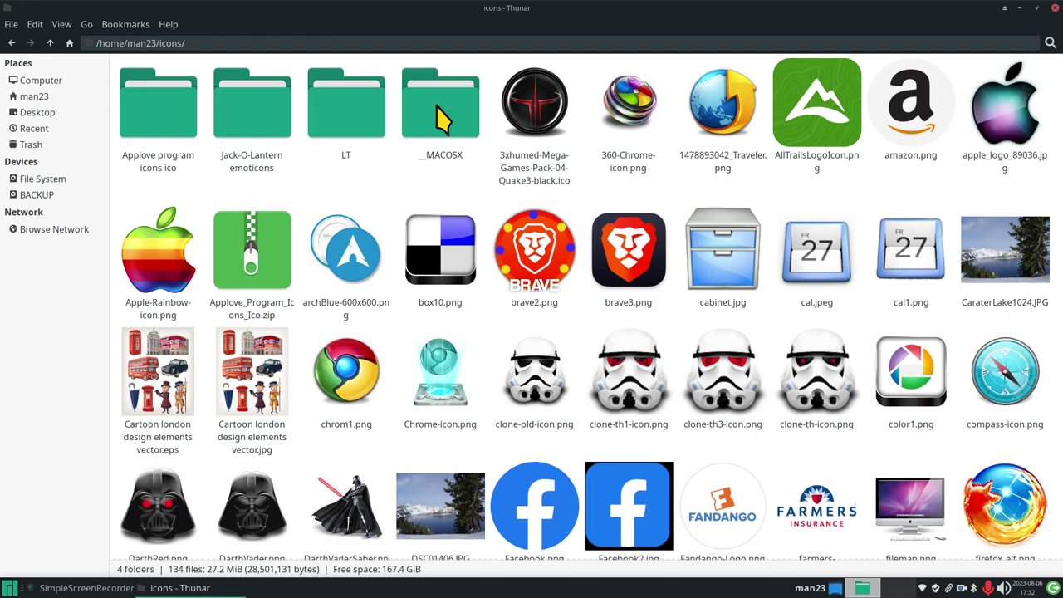
pyautogui.hotkey('ctrl', '-')
pyautogui.hotkey('ctrl', '-')
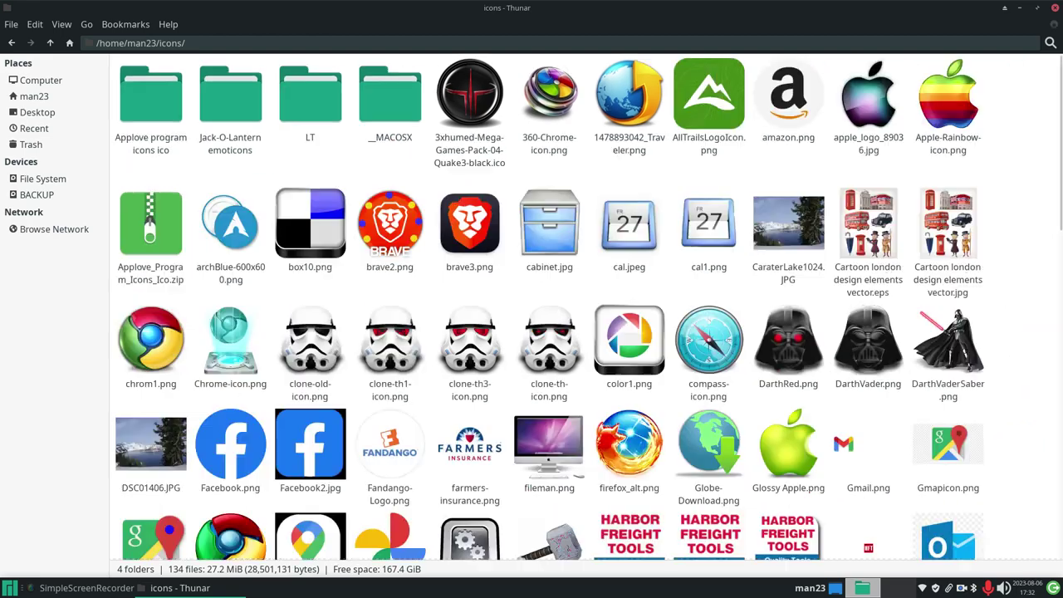
pyautogui.hotkey('ctrl', '+')
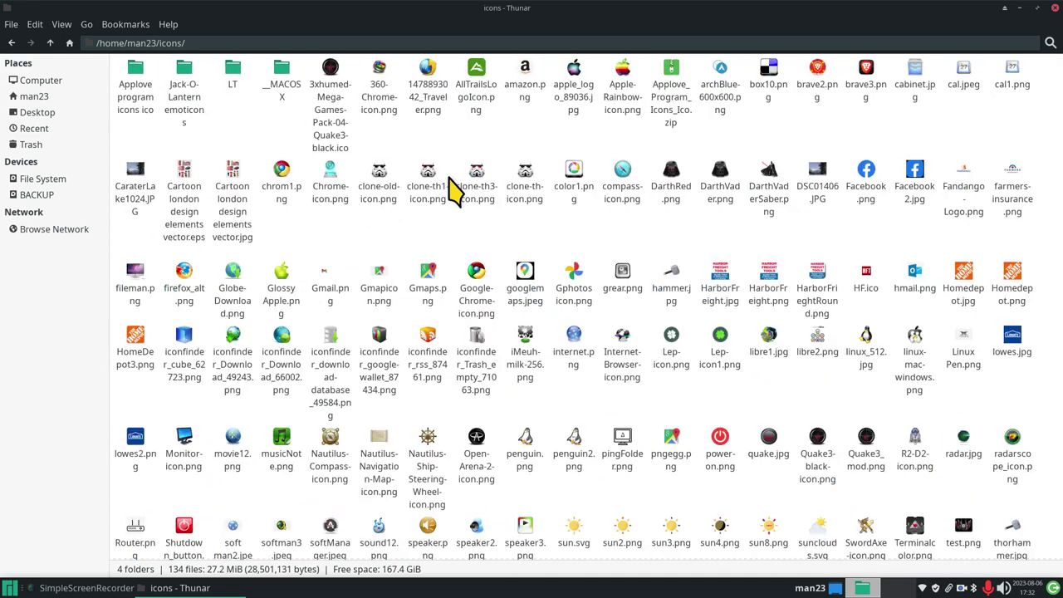
pyautogui.hotkey('ctrl', '+')
pyautogui.scroll(-5, 379, 173)
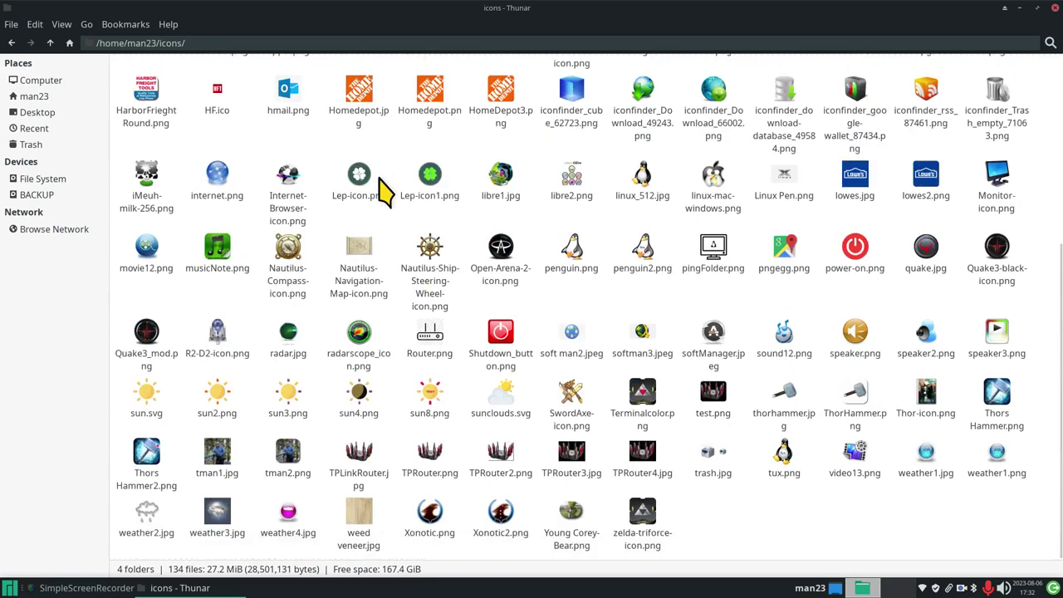
pyautogui.scroll(2, 382, 191)
pyautogui.scroll(2, 385, 191)
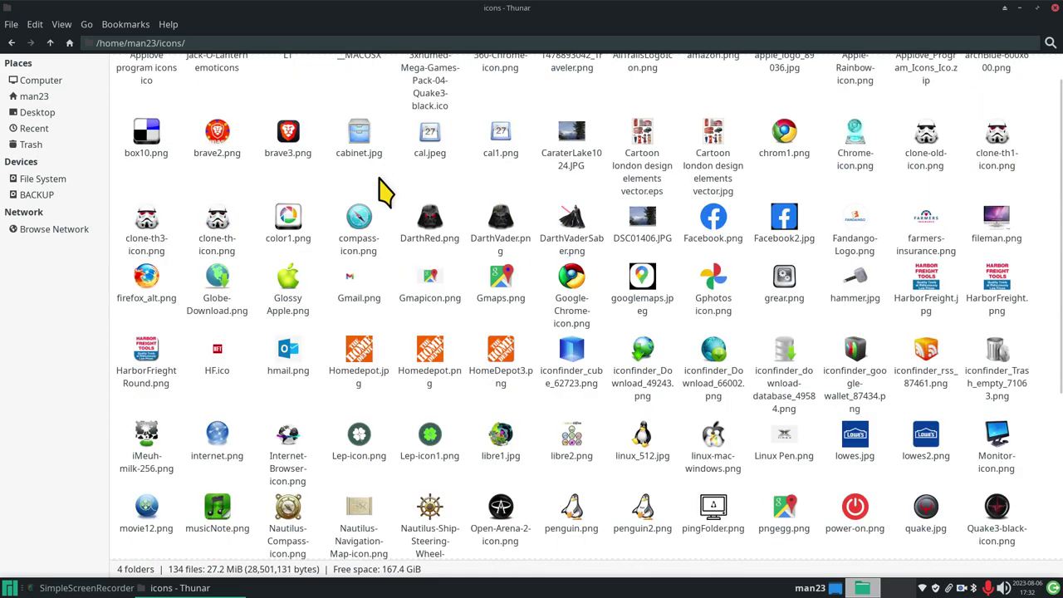
# Return to the home folder, enlarge its icons to ten per row, and show the hidden files
pyautogui.hotkey('alt', 'Left')
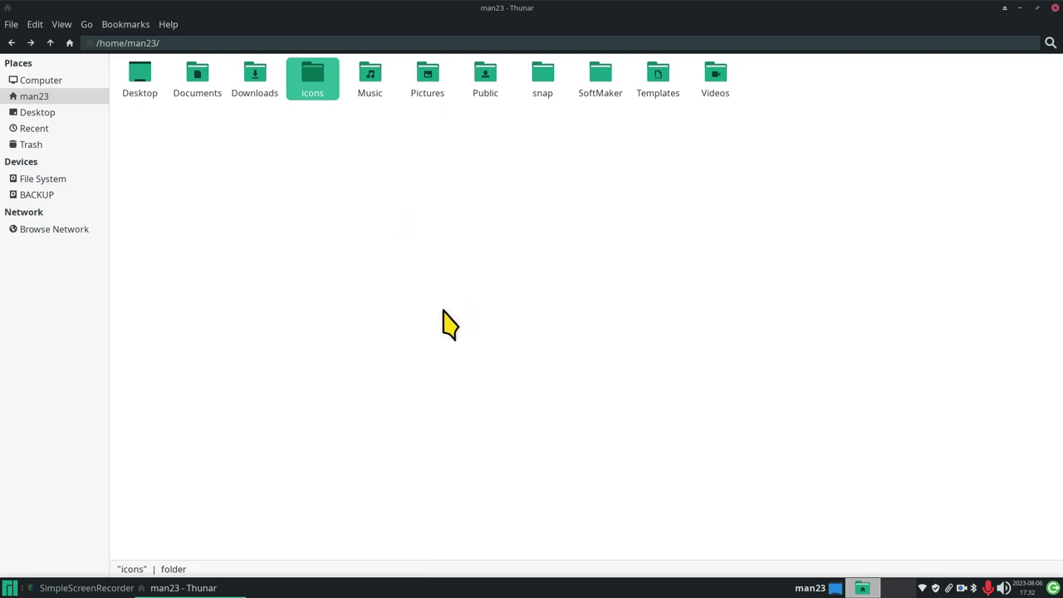
pyautogui.scroll(3, 449, 328)
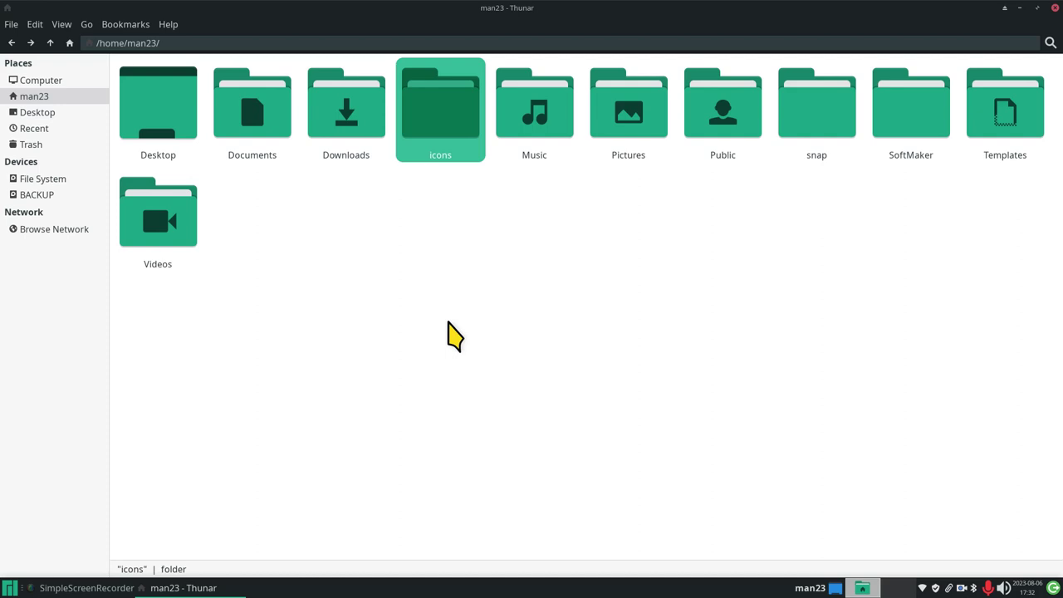
pyautogui.hotkey('ctrl', 'h')
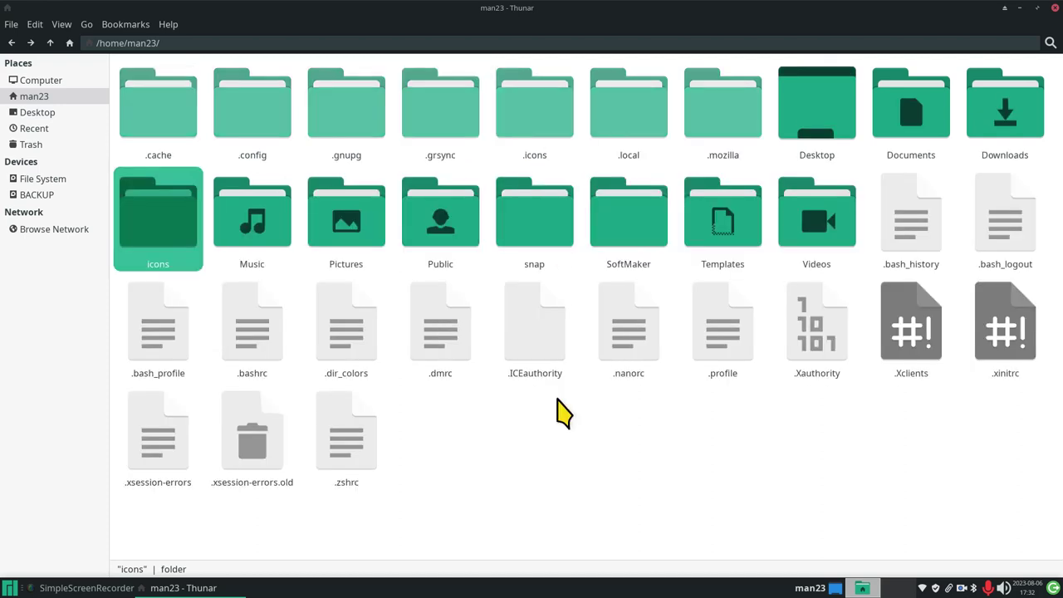
# Open the hidden .icons folder to see the installed Radioactive theme folder
pyautogui.rightClick(521, 456)
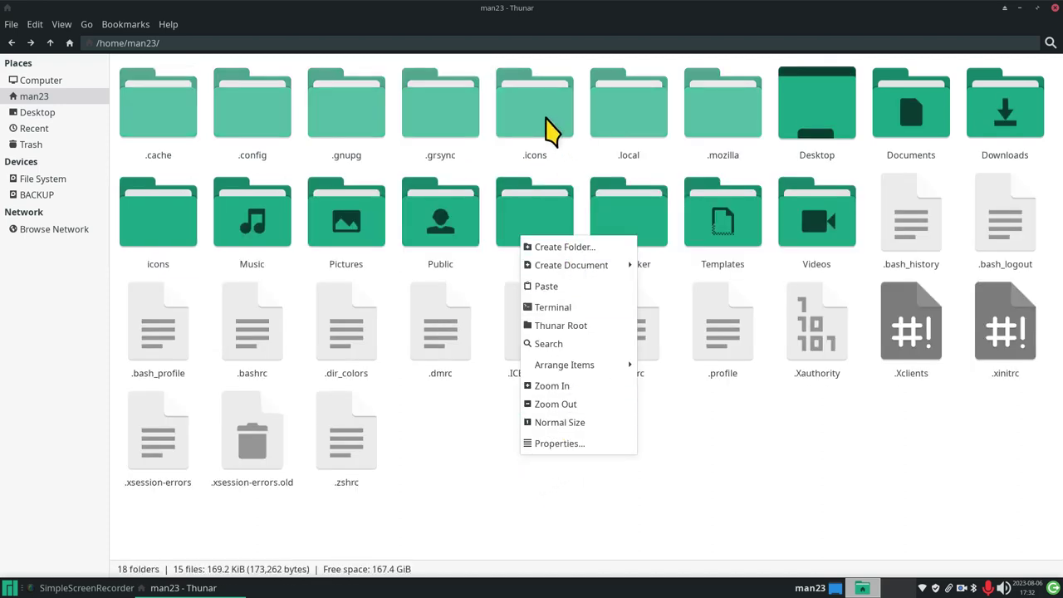
pyautogui.click(470, 441)
pyautogui.doubleClick(533, 124)
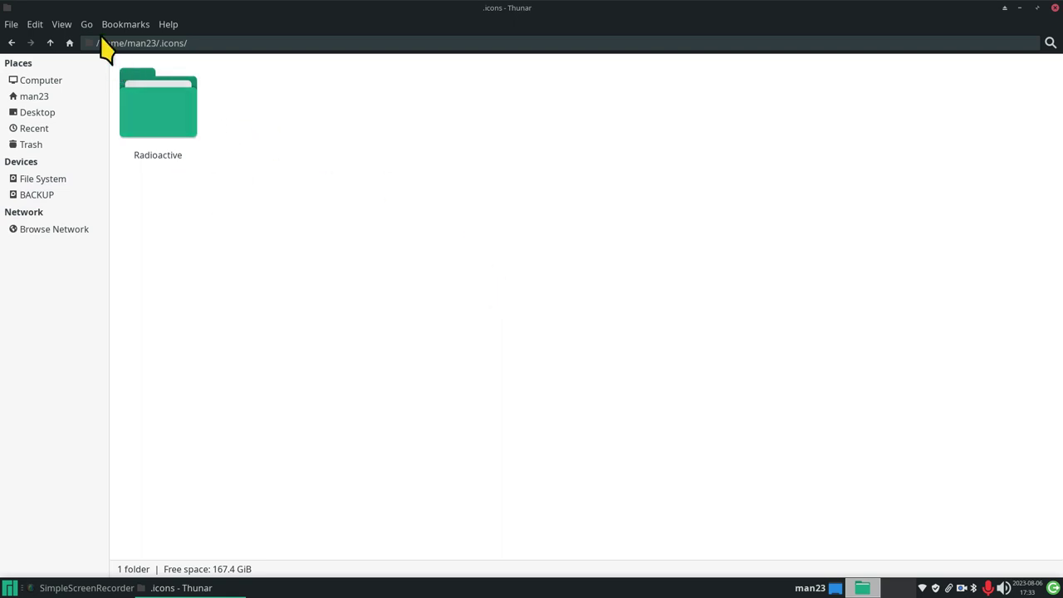
# Open the cursor theme list in the Mouse and Touchpad settings and move the window clear of the Radioactive folder
pyautogui.click(10, 588)
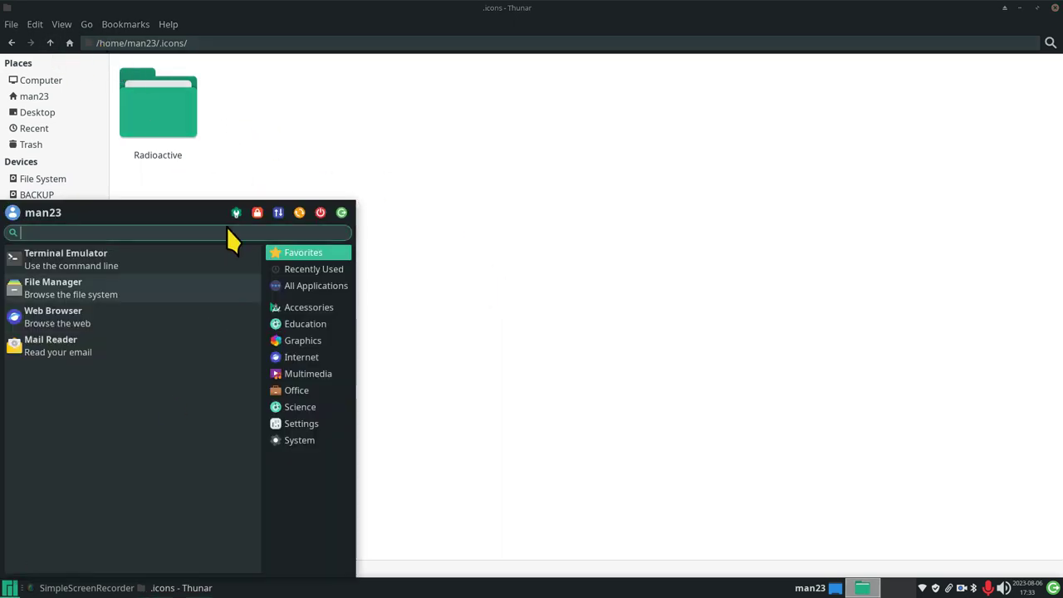
pyautogui.click(253, 211)
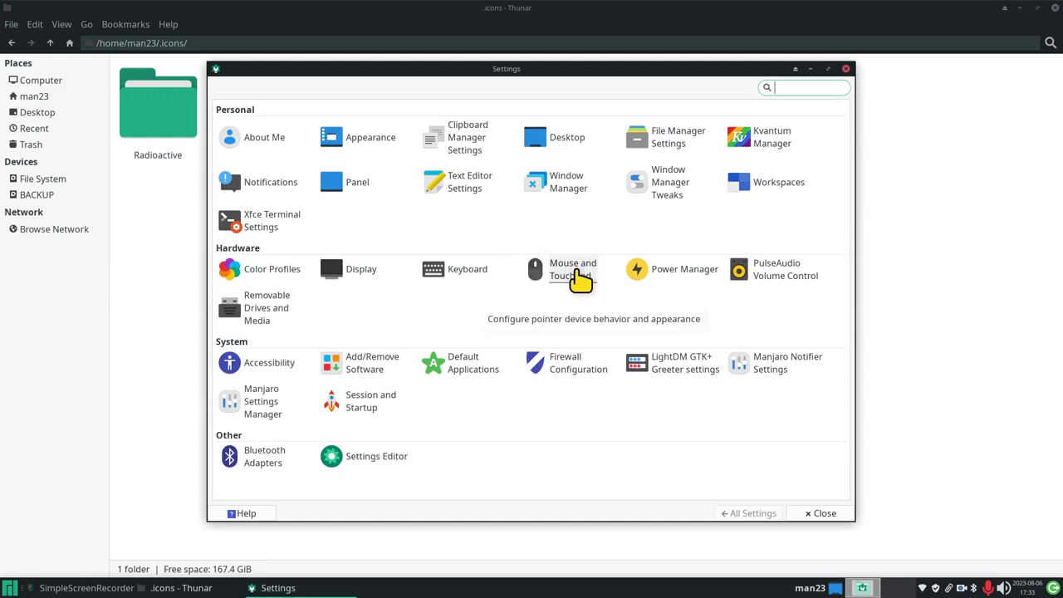
pyautogui.click(579, 282)
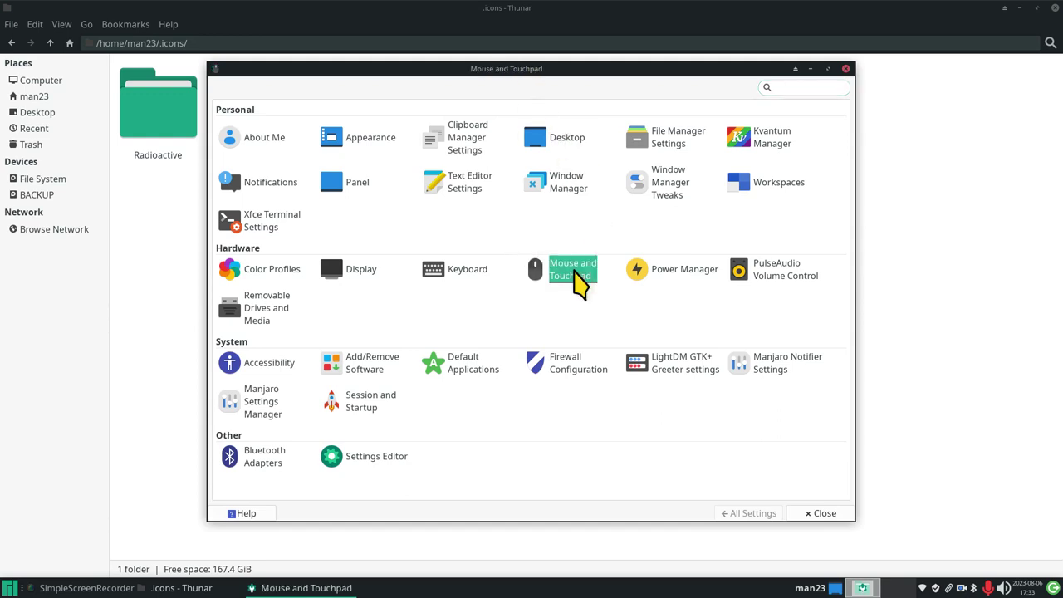
pyautogui.click(342, 95)
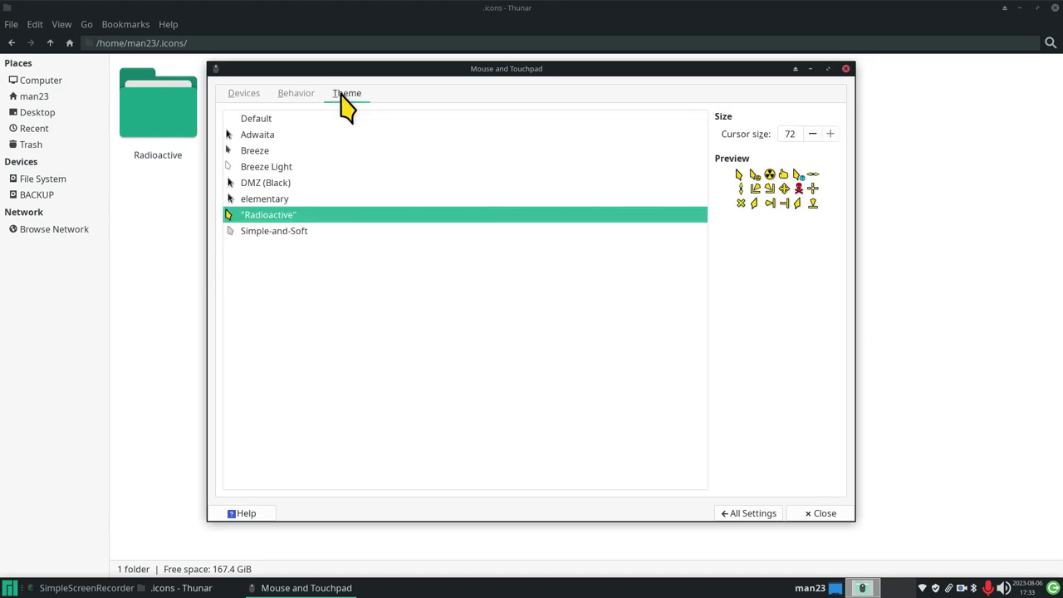
pyautogui.moveTo(325, 72); pyautogui.dragTo(408, 157)
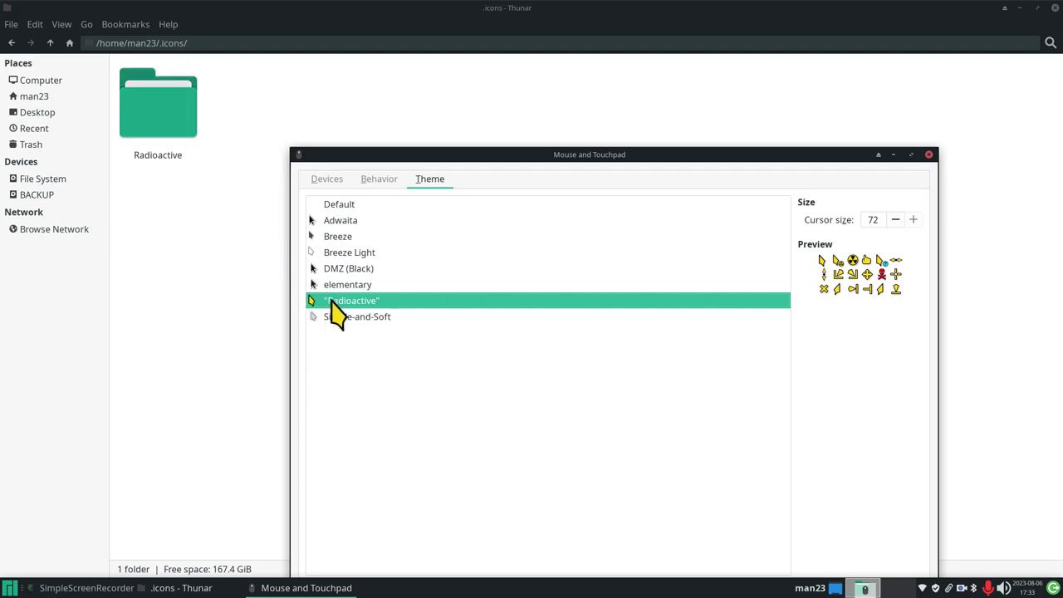
# Try the other cursor themes one after another, including Breeze, DMZ (Black), elementary and Simple-and-Soft, ending on Adwaita
pyautogui.click(341, 205)
pyautogui.click(335, 221)
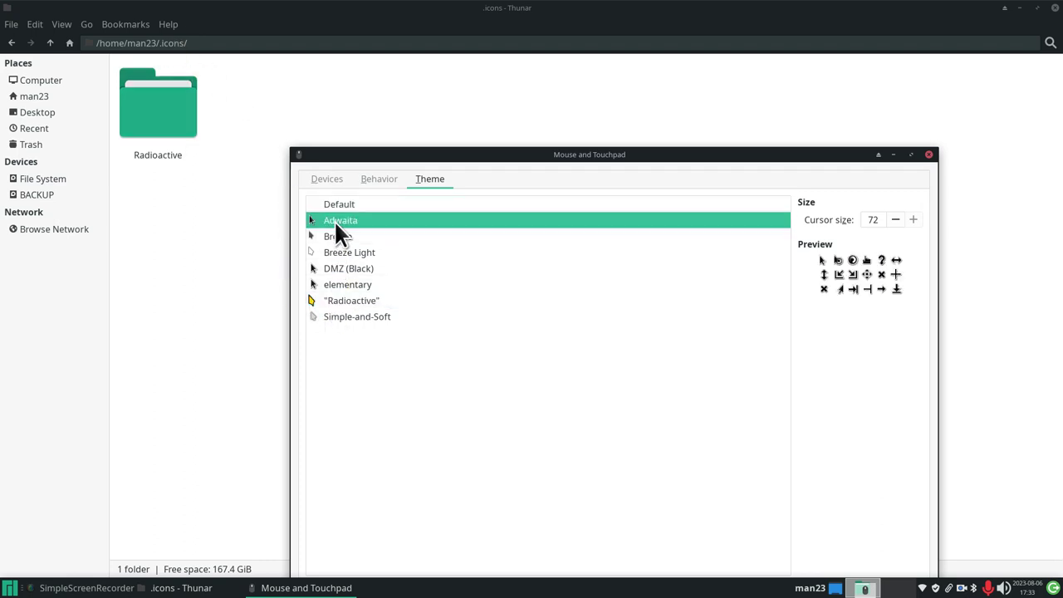
pyautogui.click(336, 236)
pyautogui.click(339, 252)
pyautogui.click(340, 268)
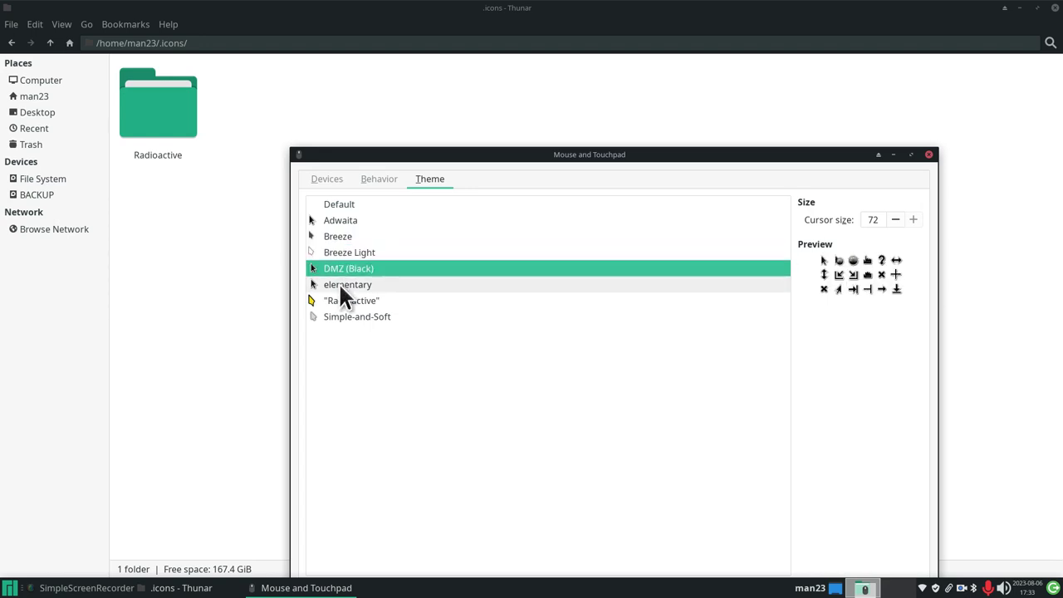
pyautogui.click(339, 285)
pyautogui.click(353, 316)
pyautogui.click(341, 221)
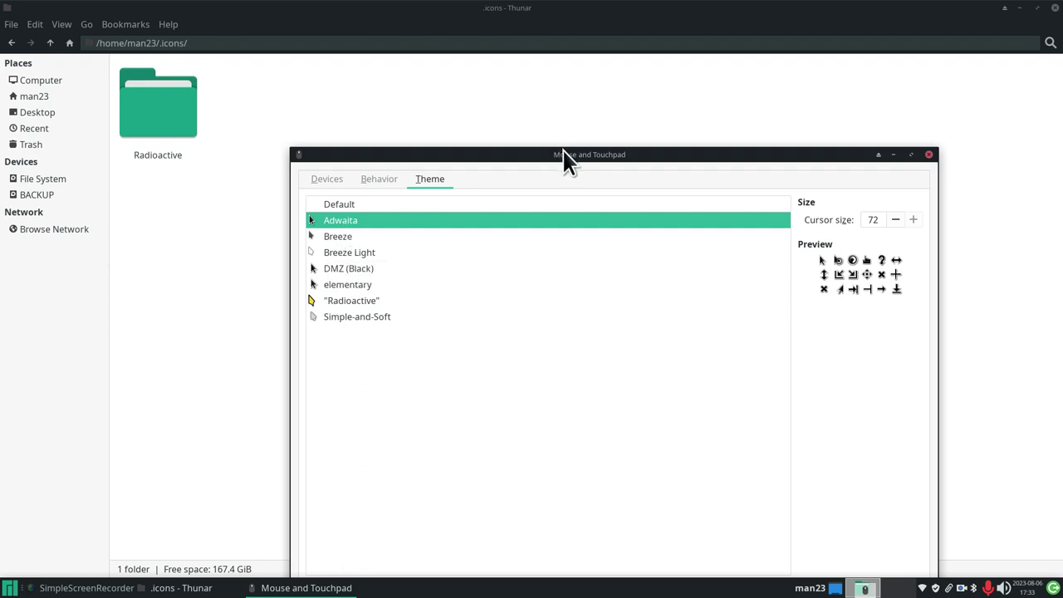
# Set the cursor theme back to "Radioactive" and close the Mouse and Touchpad settings
pyautogui.moveTo(545, 159); pyautogui.dragTo(535, 92)
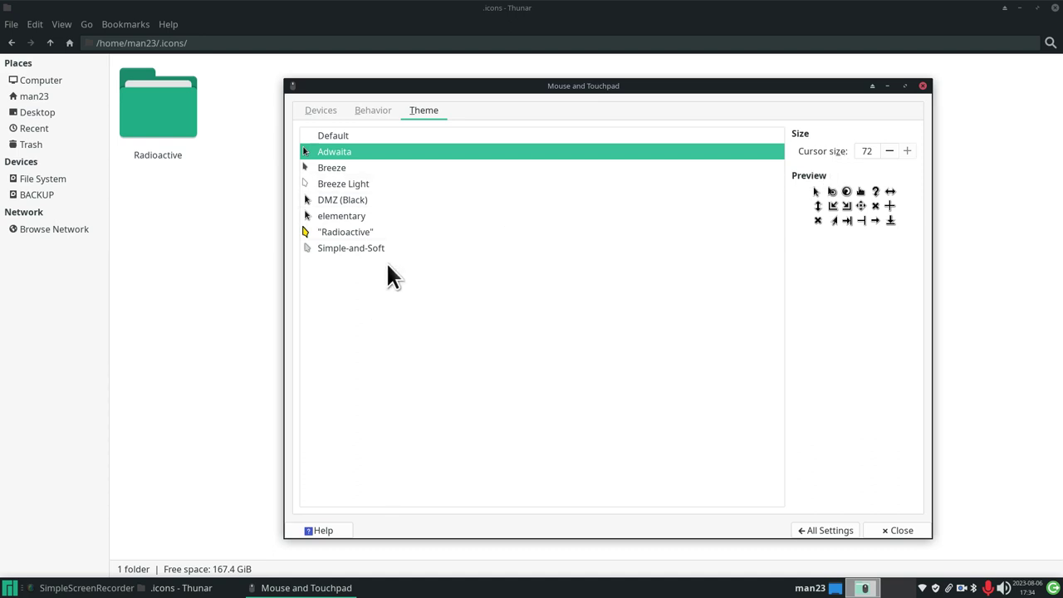
pyautogui.click(359, 234)
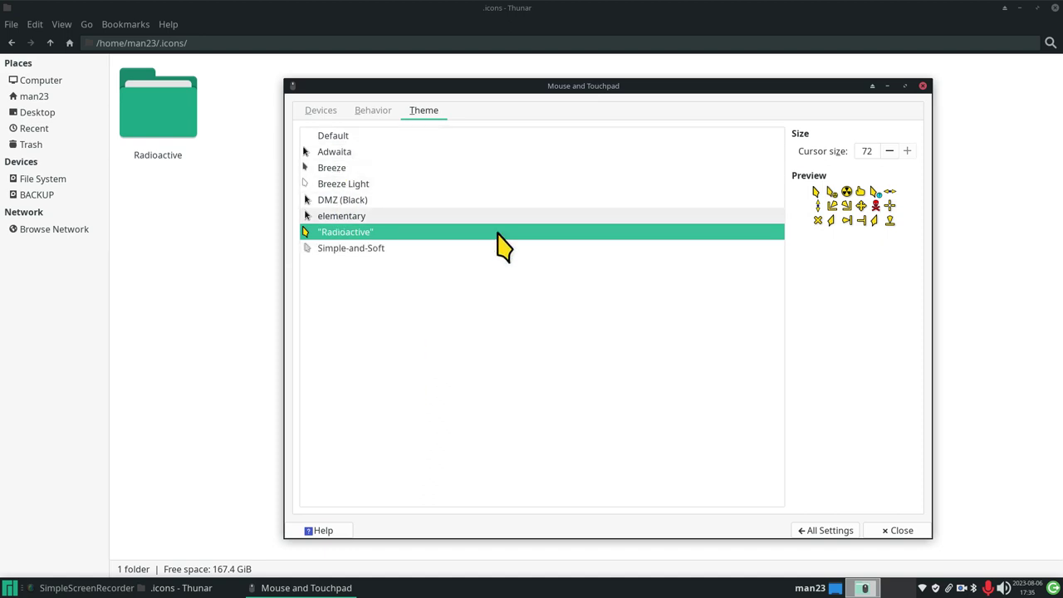
pyautogui.click(900, 530)
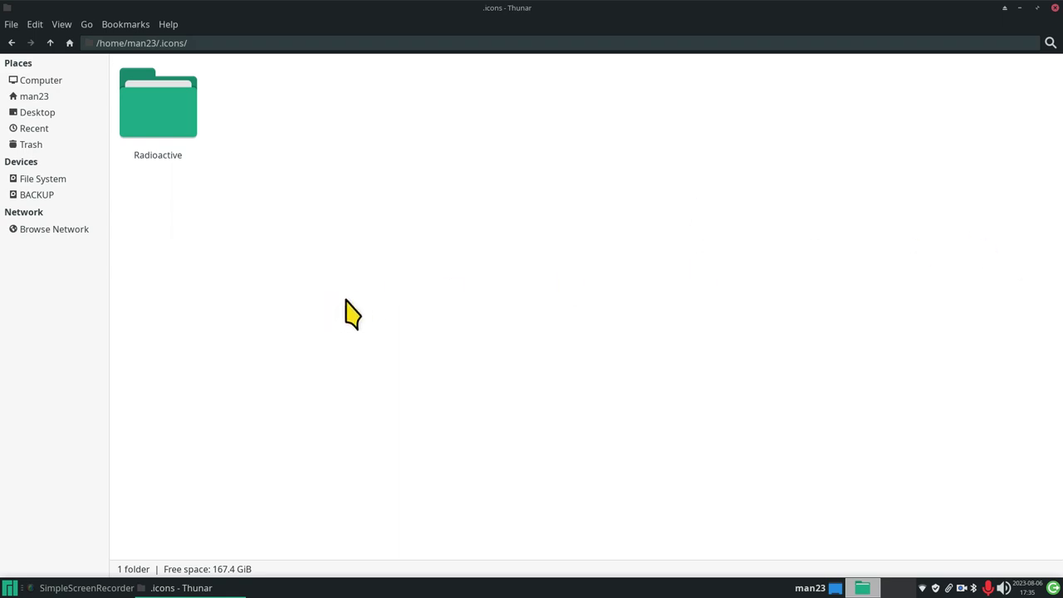
# Return to the home folder and hide its hidden files
pyautogui.click(33, 96)
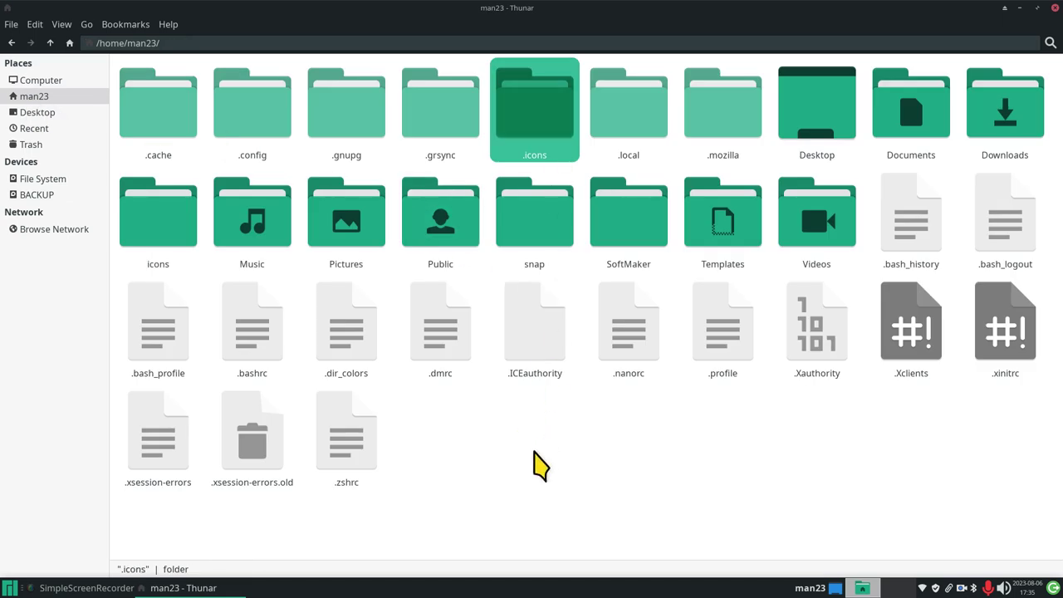
pyautogui.hotkey('ctrl', 'h')
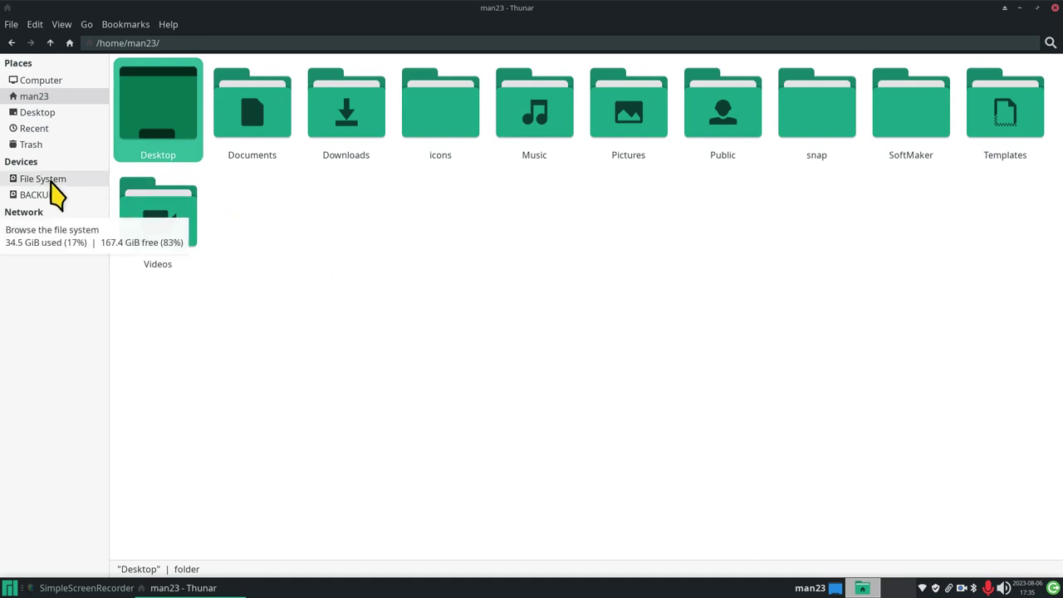
# Browse from the root of the file system to the /usr/share folder
pyautogui.click(43, 178)
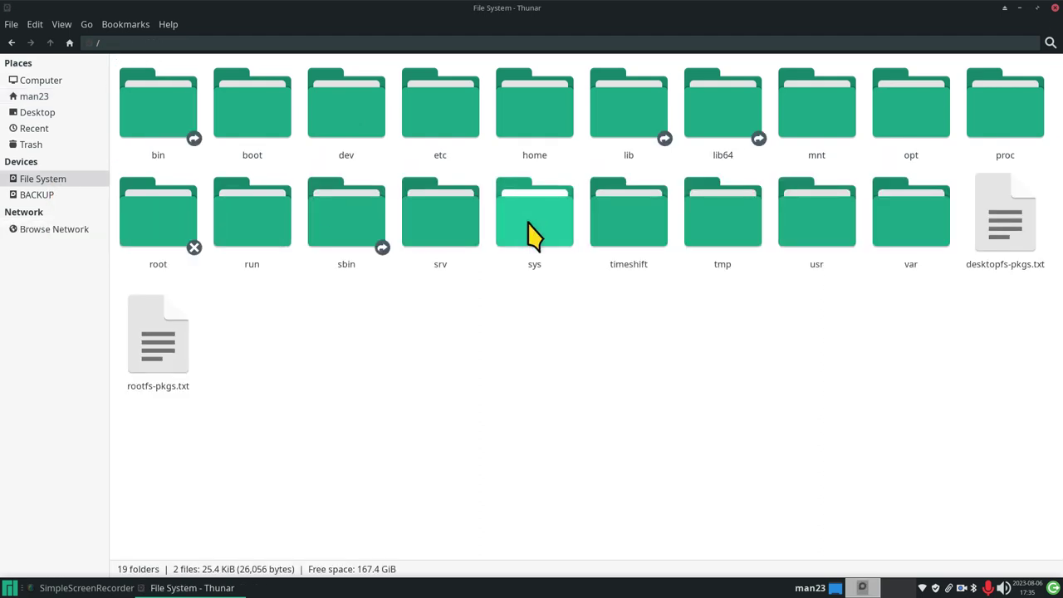
pyautogui.doubleClick(831, 224)
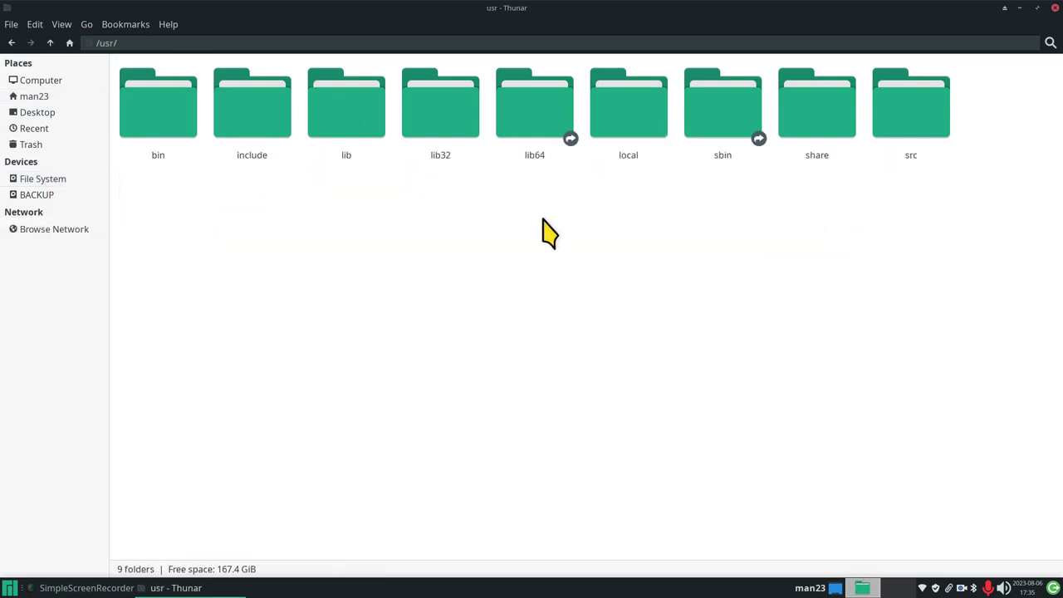
pyautogui.doubleClick(823, 124)
# Find the icons folder inside /usr/share, look at its system-wide themes, and close the file manager
pyautogui.scroll(-5, 689, 438)
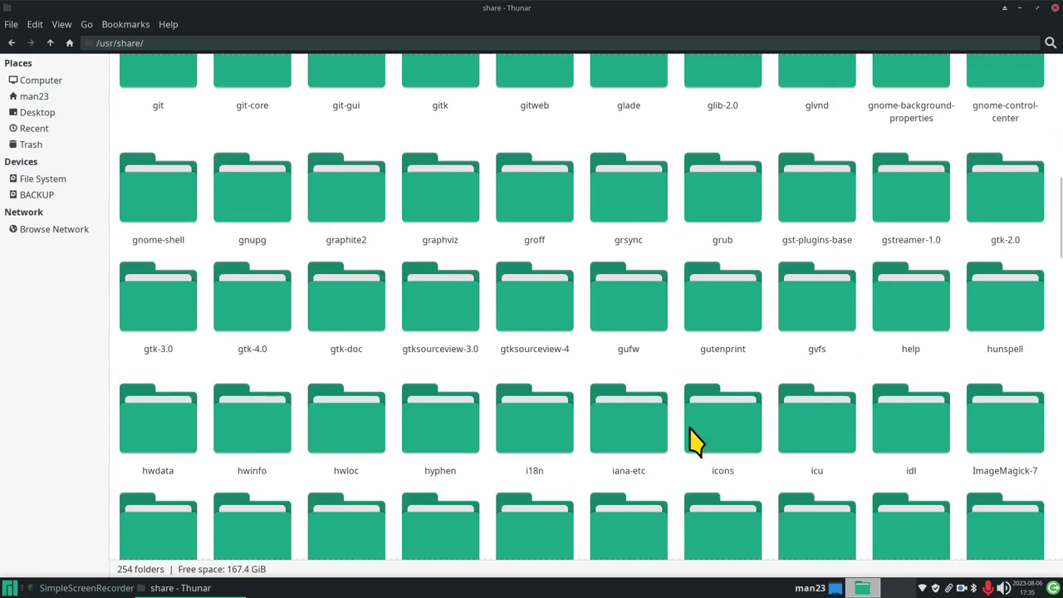
pyautogui.scroll(-5, 695, 442)
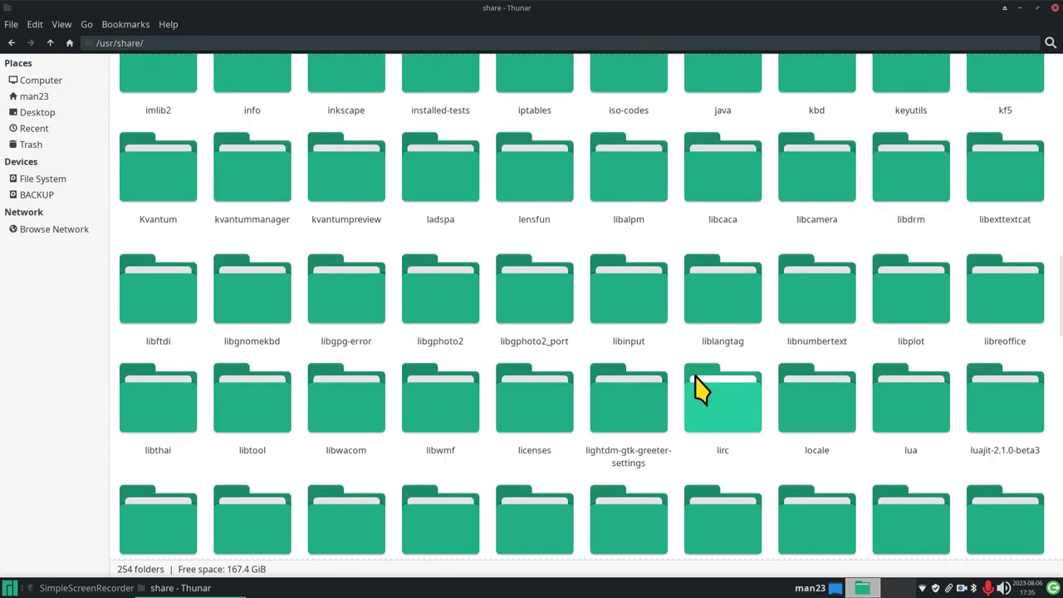
pyautogui.write('i')
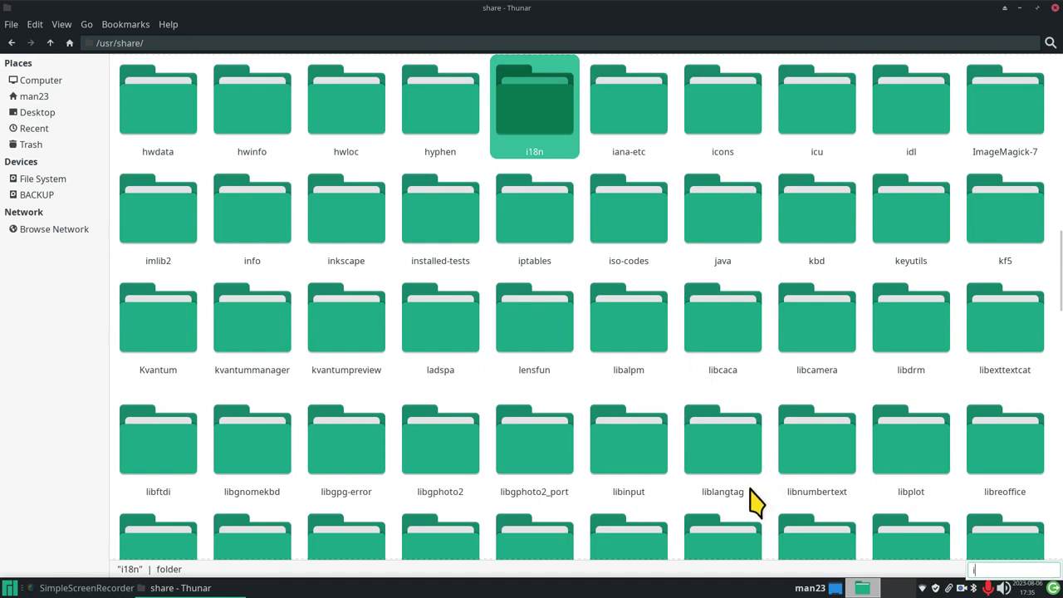
pyautogui.write('c')
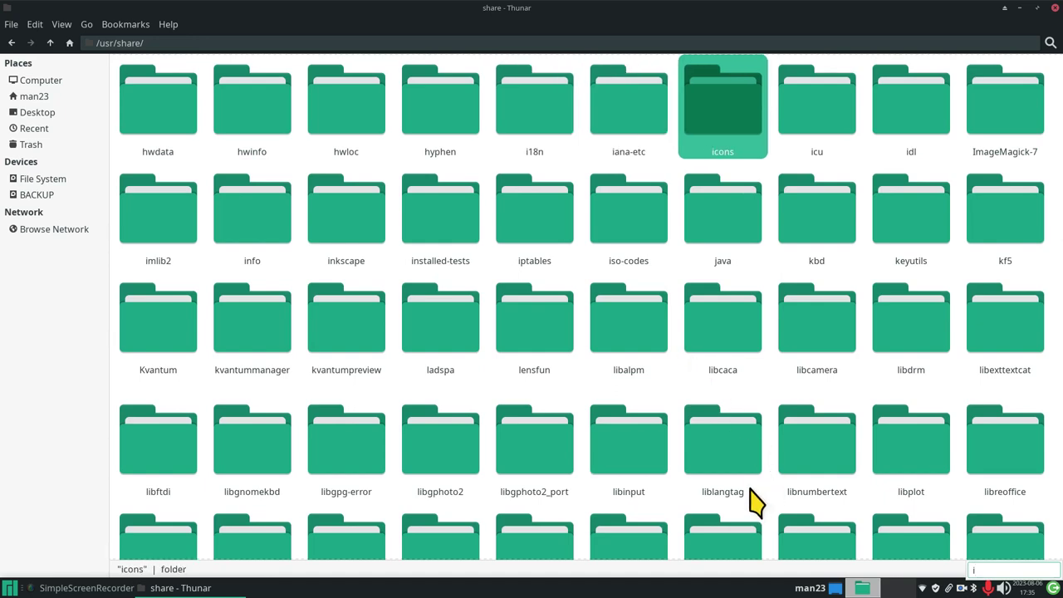
pyautogui.doubleClick(722, 106)
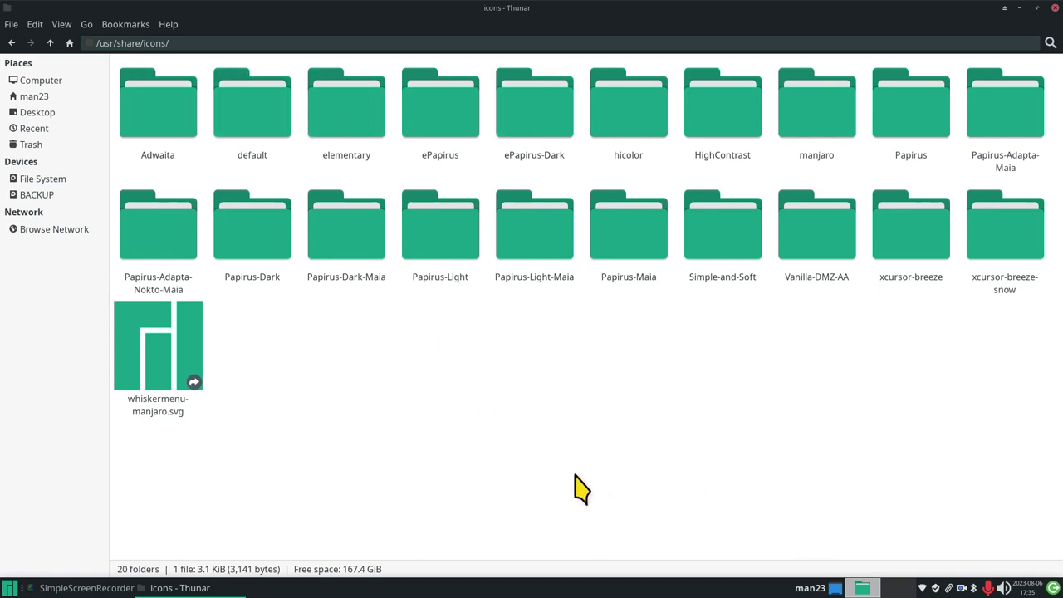
pyautogui.hotkey('ctrl', 'w')
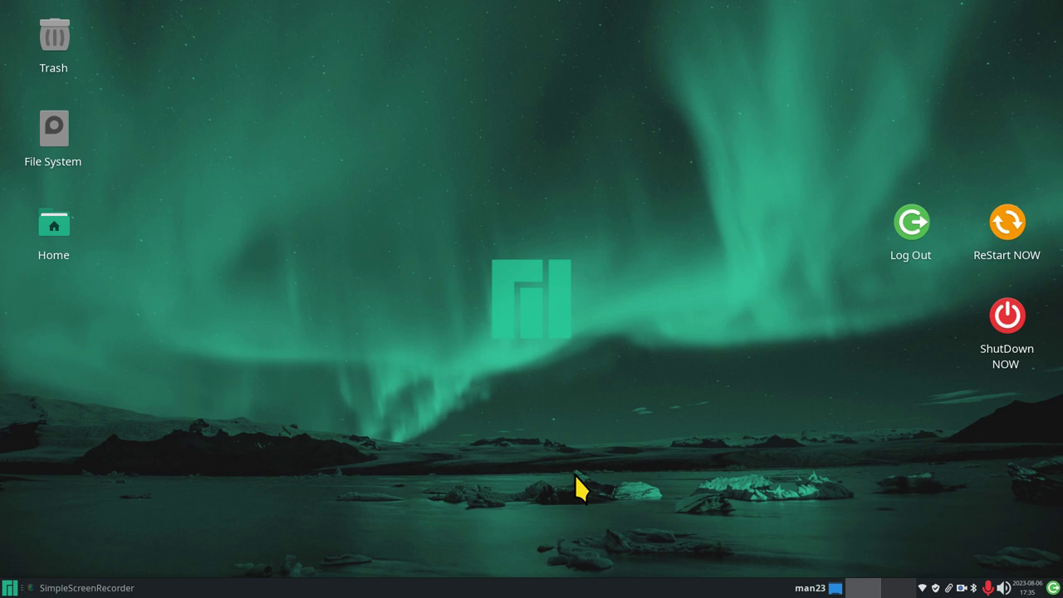
# Look through the Background, Menus and Icons pages of the Desktop settings, and close them
pyautogui.rightClick(415, 50)
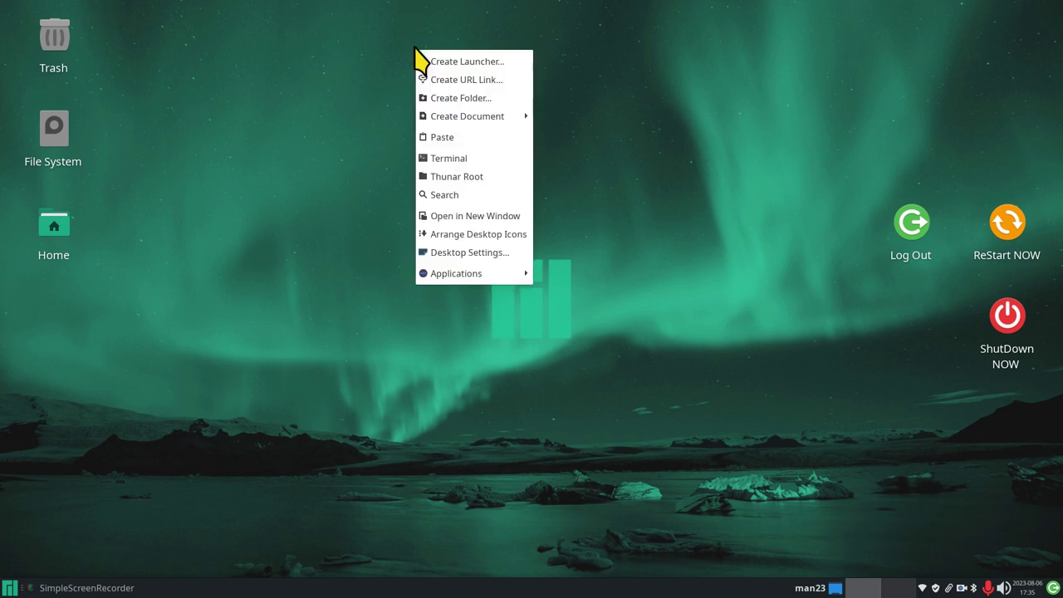
pyautogui.click(491, 263)
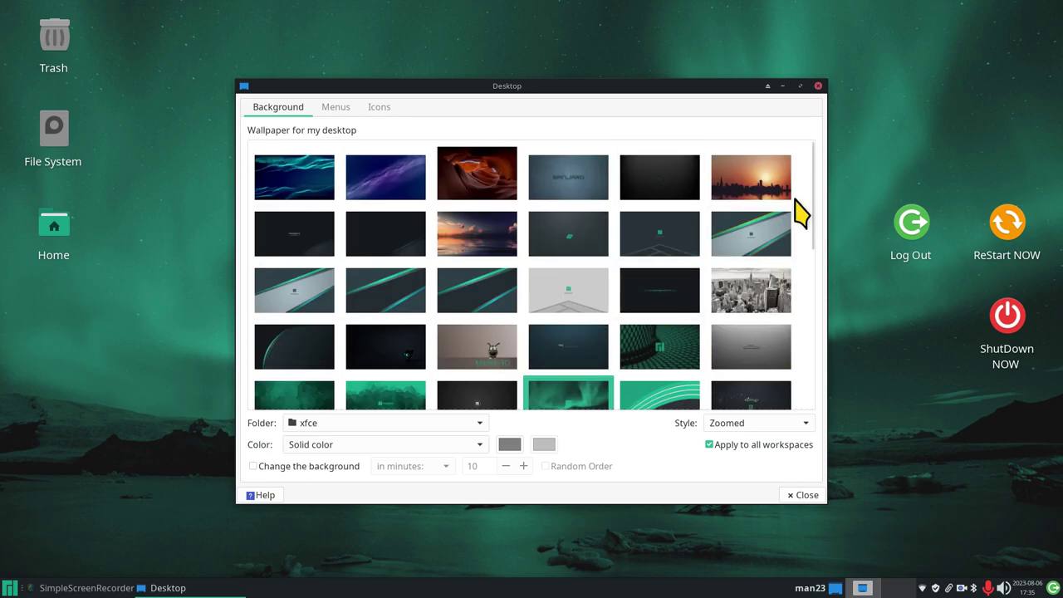
pyautogui.moveTo(812, 184); pyautogui.dragTo(825, 151)
pyautogui.click(335, 108)
pyautogui.click(371, 110)
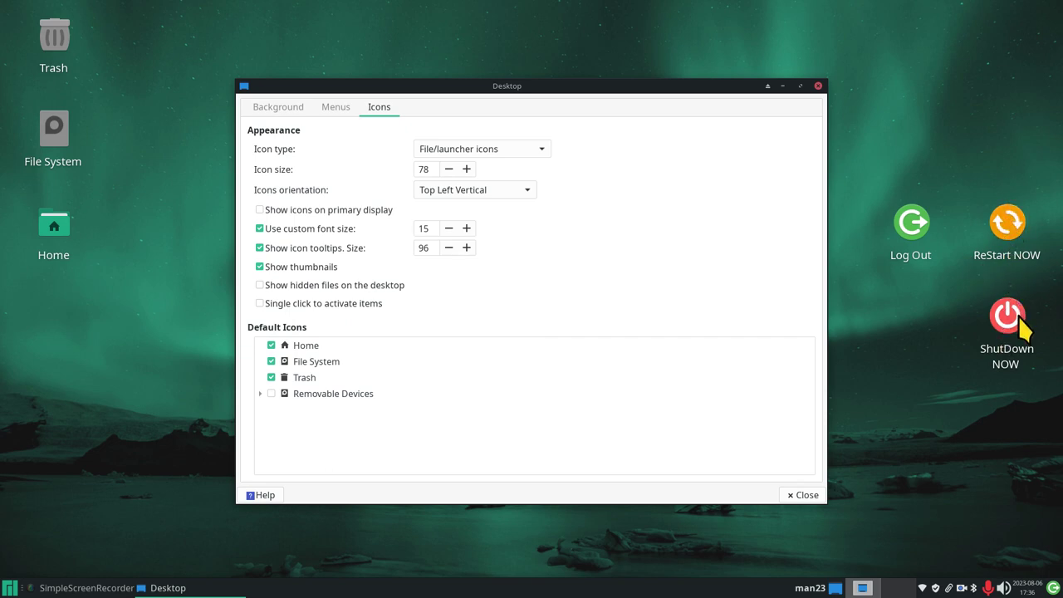
pyautogui.moveTo(1014, 221)
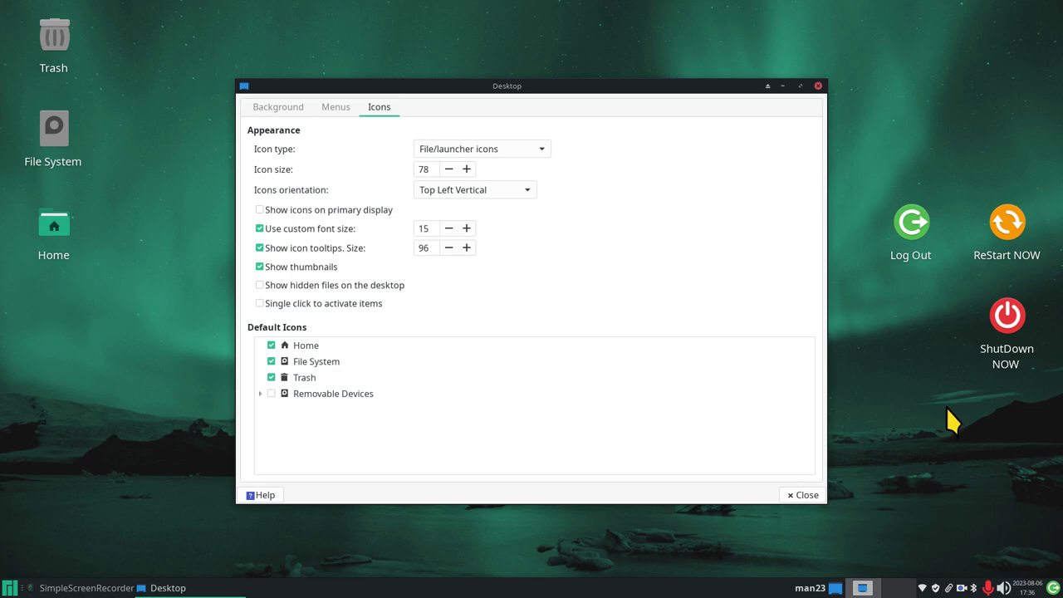
pyautogui.moveTo(1007, 313)
pyautogui.click(818, 86)
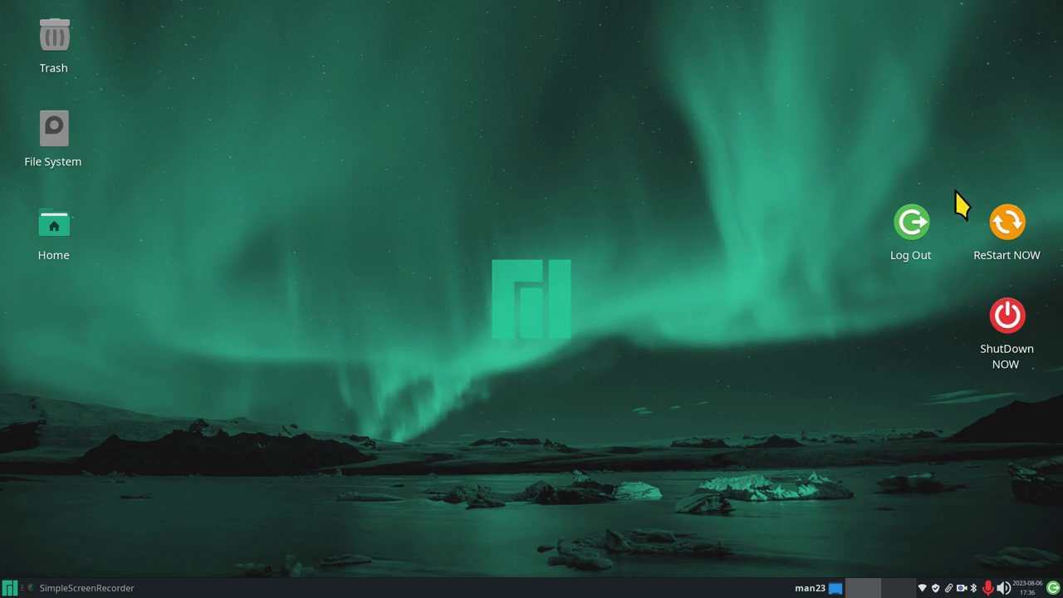
# Test the Log Out desktop launcher, cancel its log-out dialog, and delete the launcher from the desktop
pyautogui.click(914, 222)
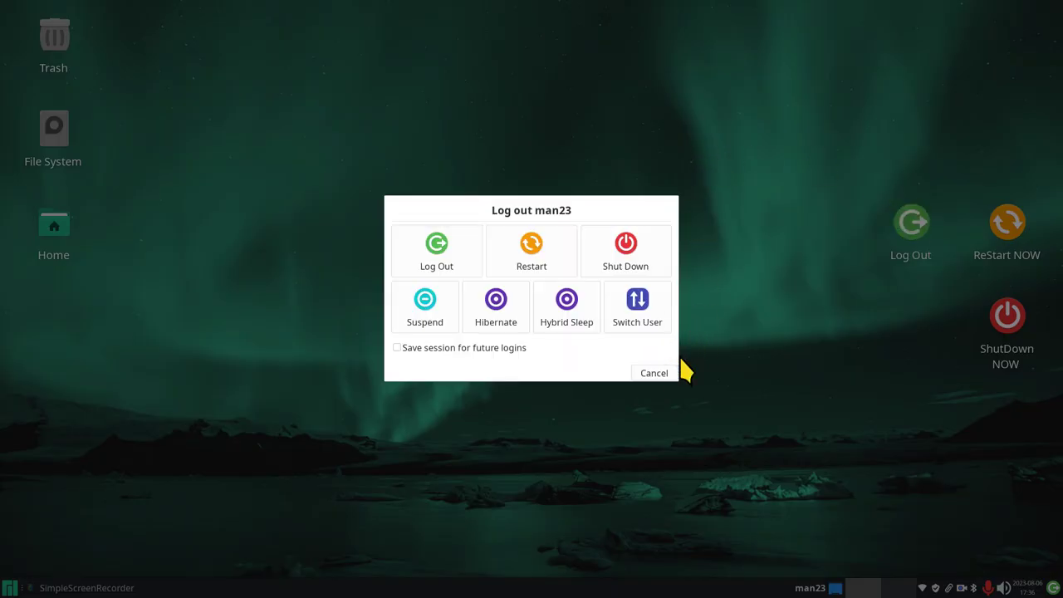
pyautogui.click(654, 373)
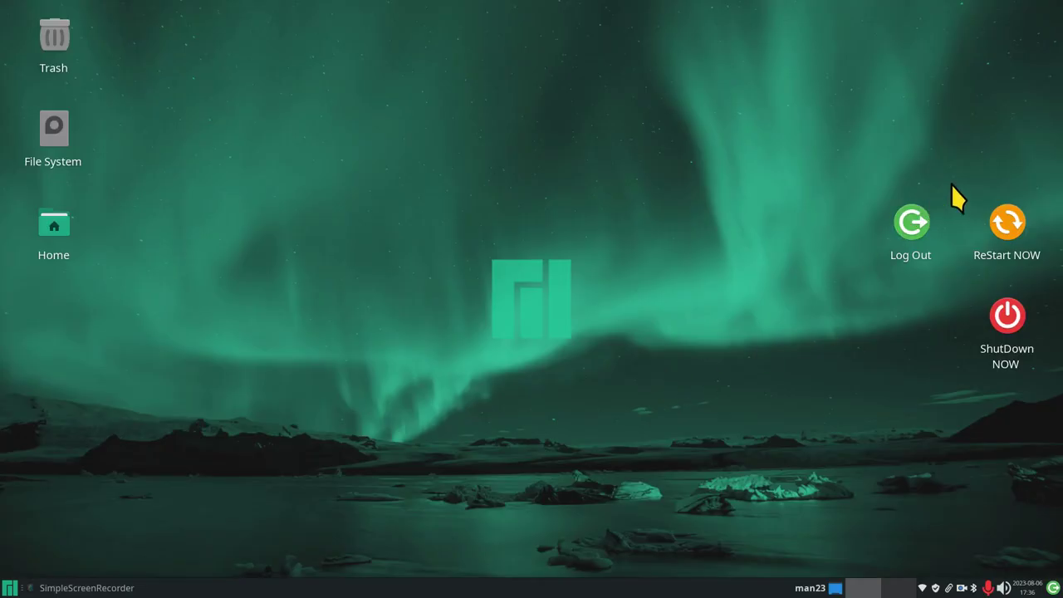
pyautogui.press('Delete')
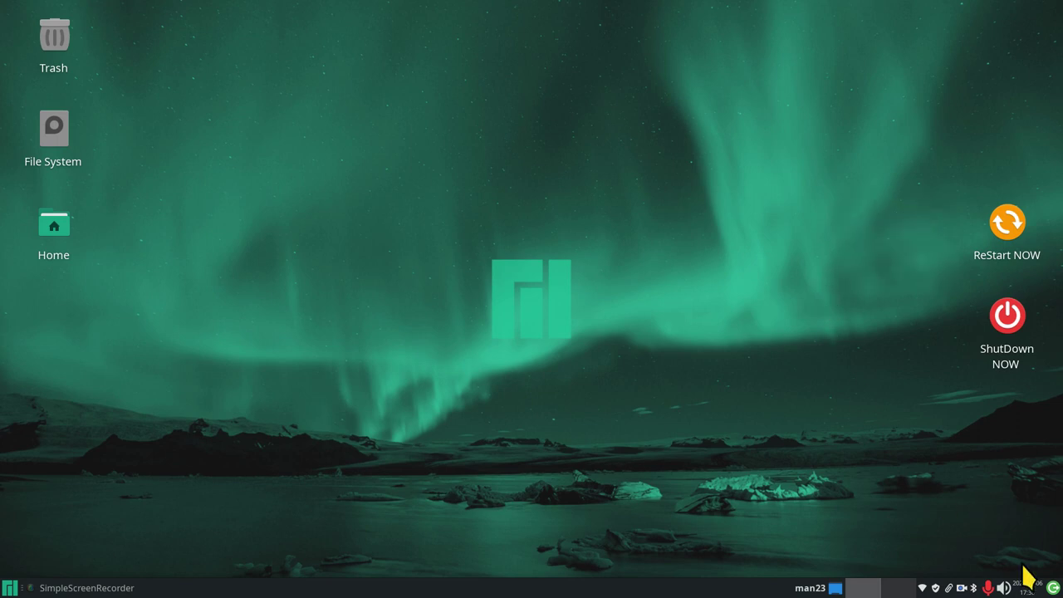
# Remove the green log-out launcher from the panel and confirm the removal
pyautogui.rightClick(1053, 588)
pyautogui.click(1030, 545)
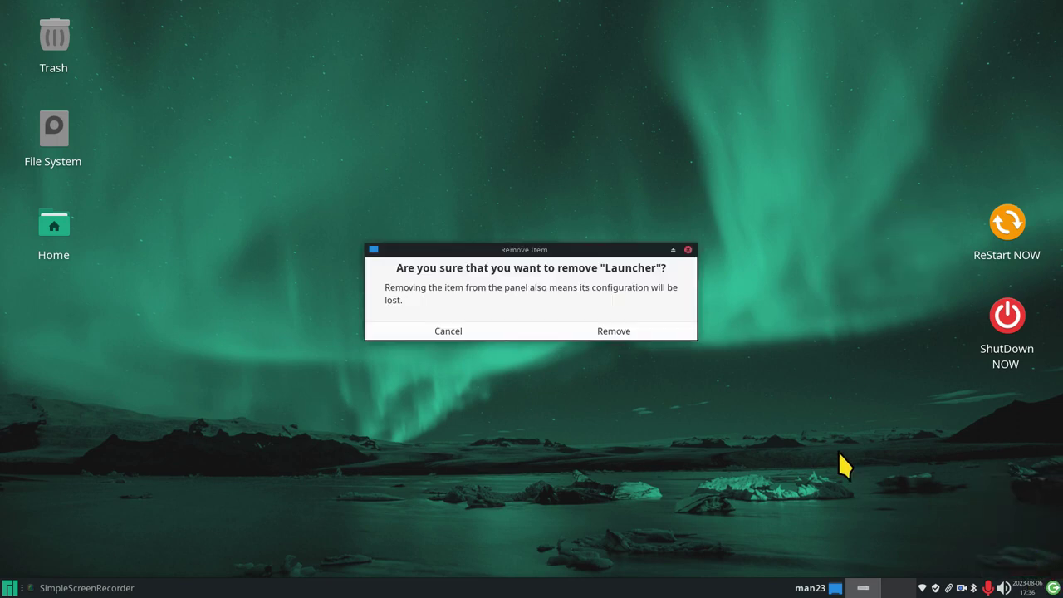
pyautogui.click(619, 334)
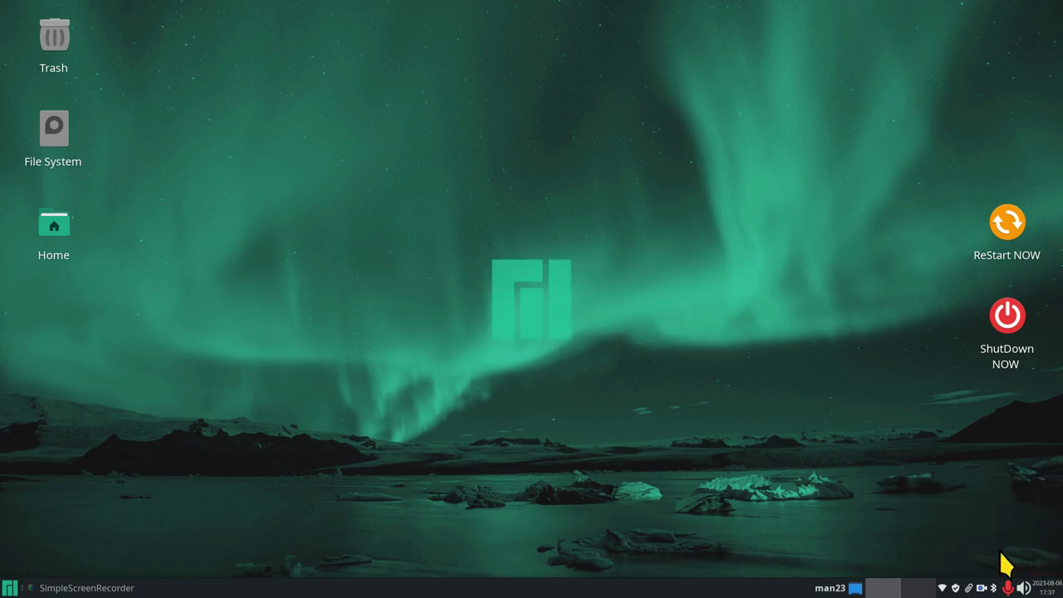
# Create a desktop launcher from the suggested Log Out entry, keeping its filled-in xfce4-session-logout command and green icon
pyautogui.rightClick(442, 163)
pyautogui.click(453, 163)
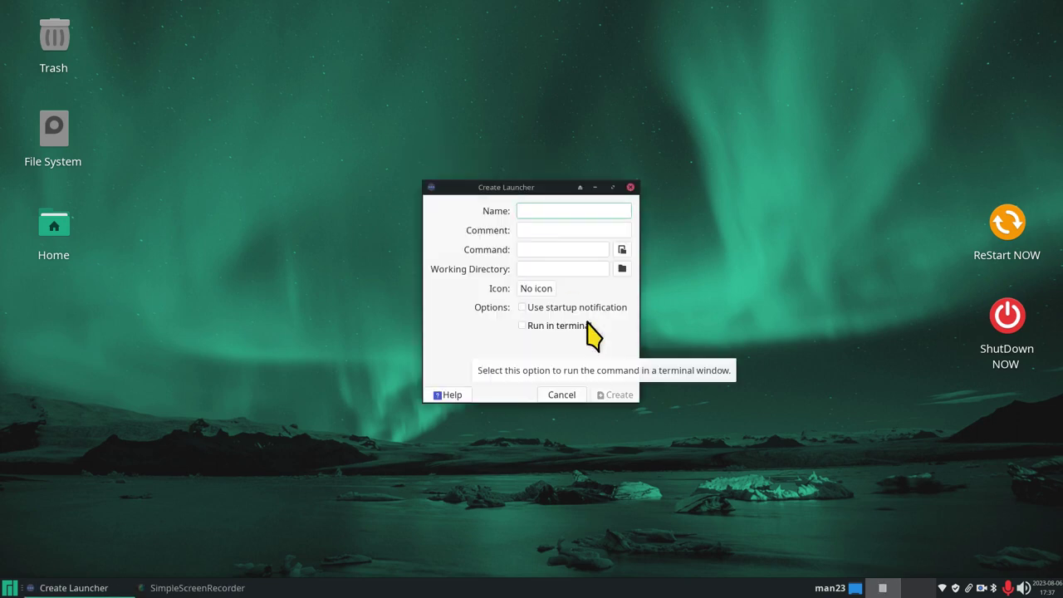
pyautogui.write('log')
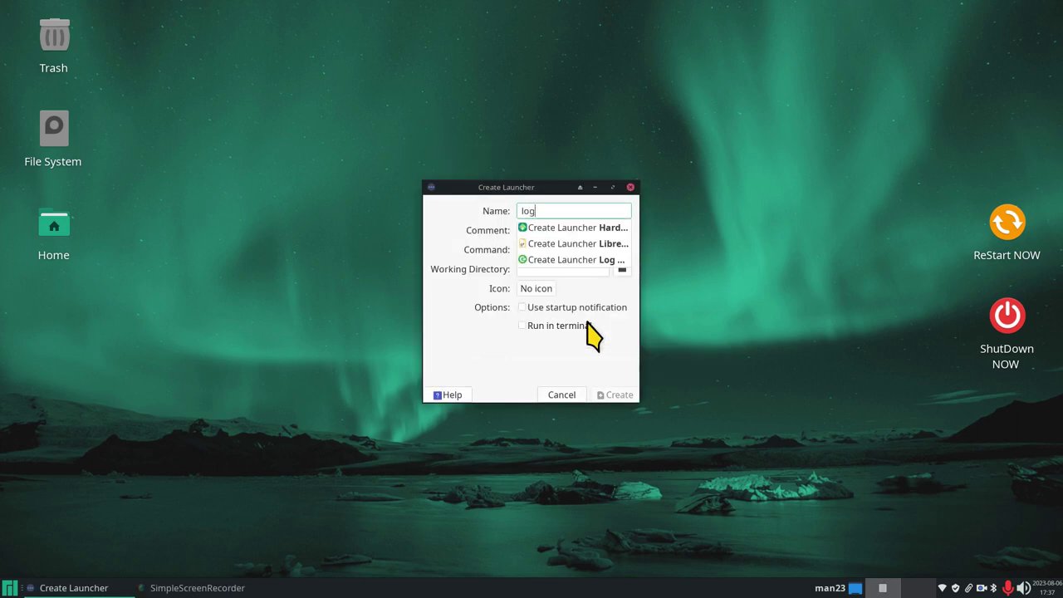
pyautogui.click(564, 261)
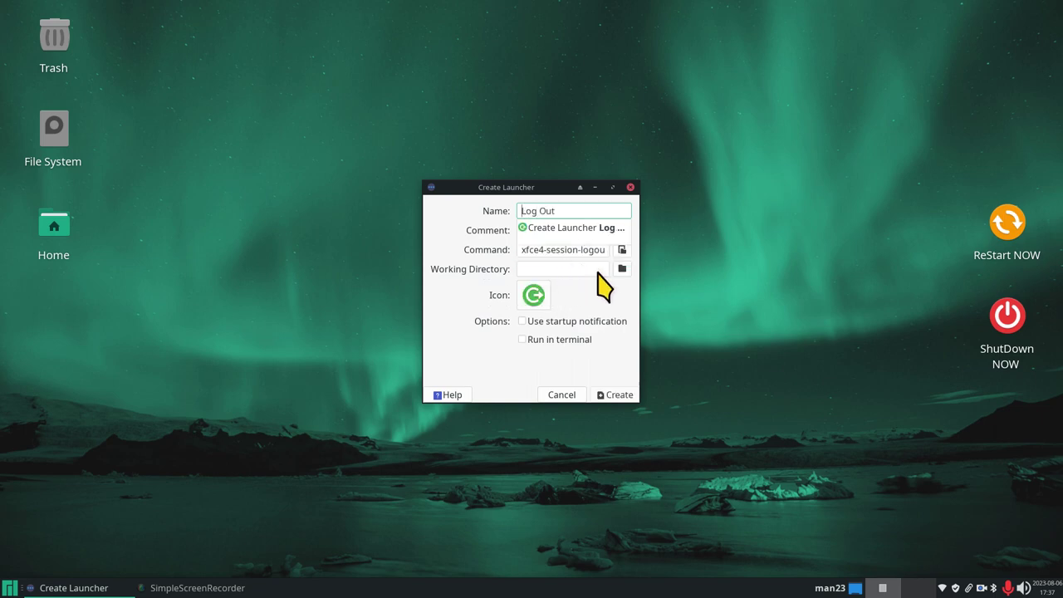
pyautogui.click(616, 396)
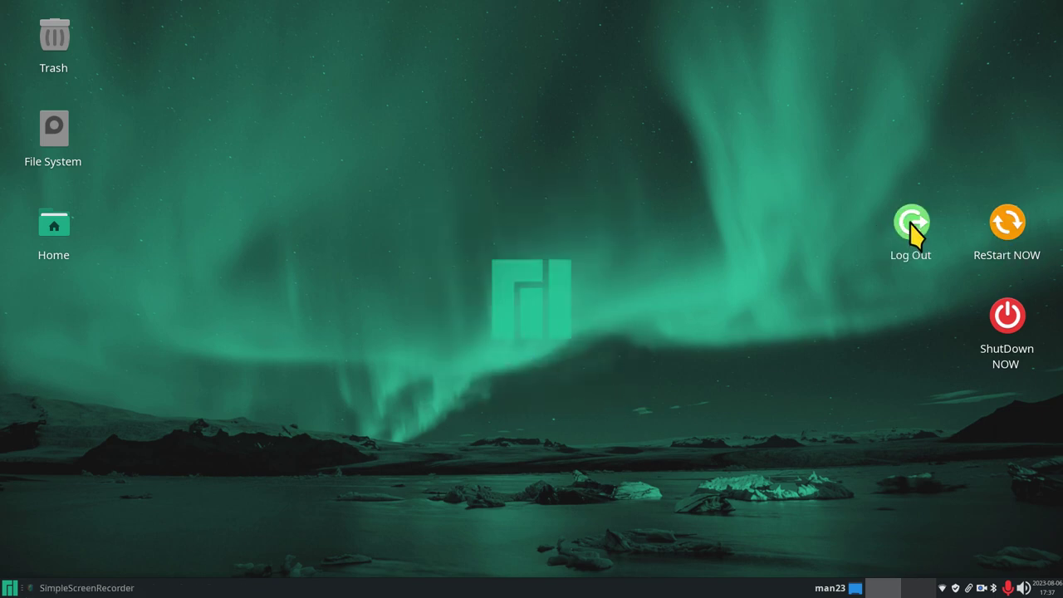
# Try the new Log Out desktop launcher, add it to the panel, and test the panel copy, cancelling the log-out dialog each time
pyautogui.doubleClick(912, 226)
pyautogui.click(654, 372)
pyautogui.rightClick(912, 220)
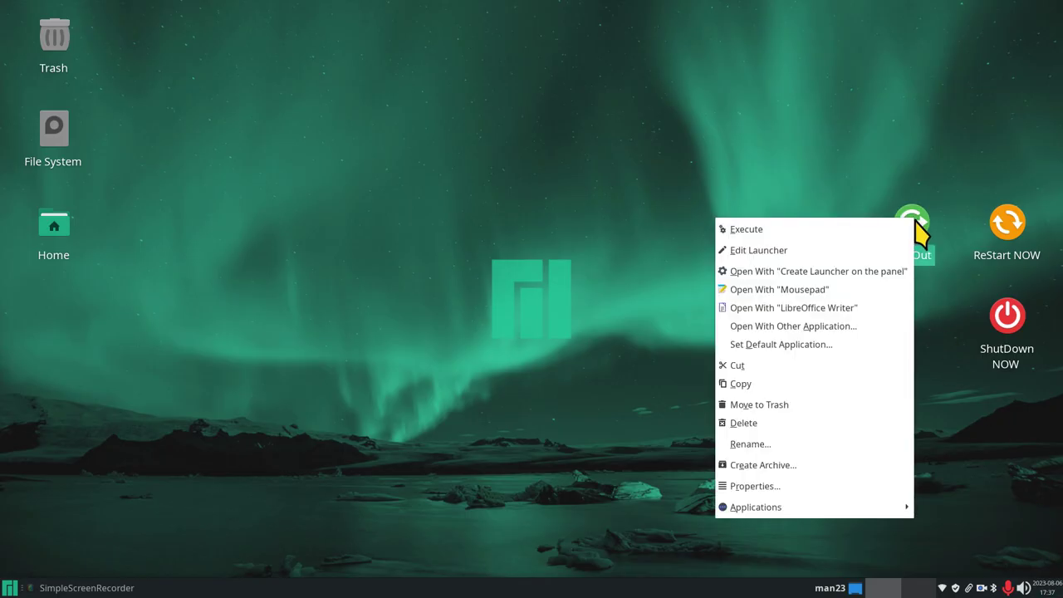
pyautogui.click(836, 275)
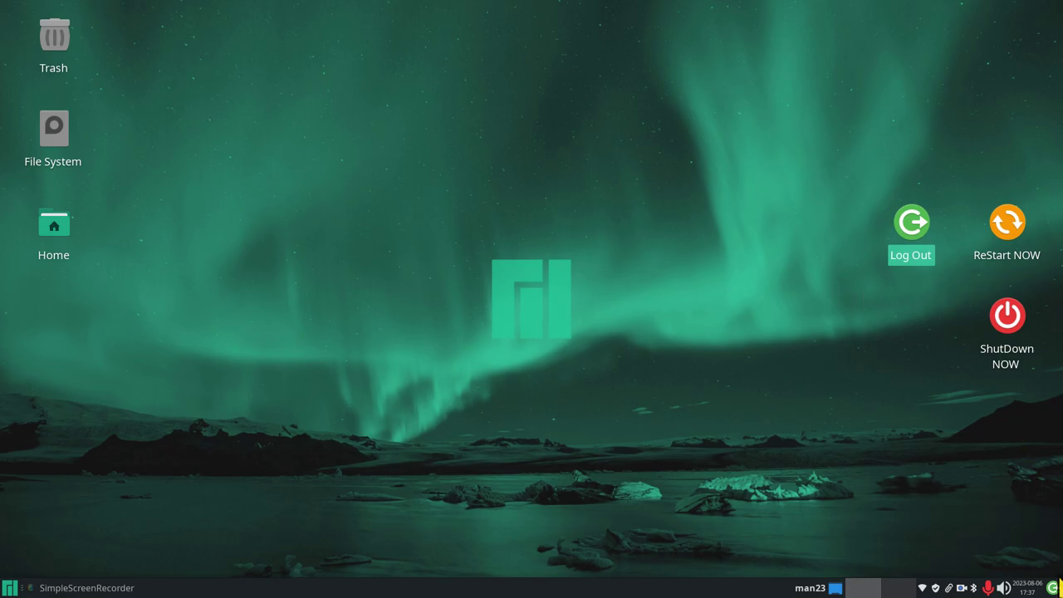
pyautogui.click(1052, 587)
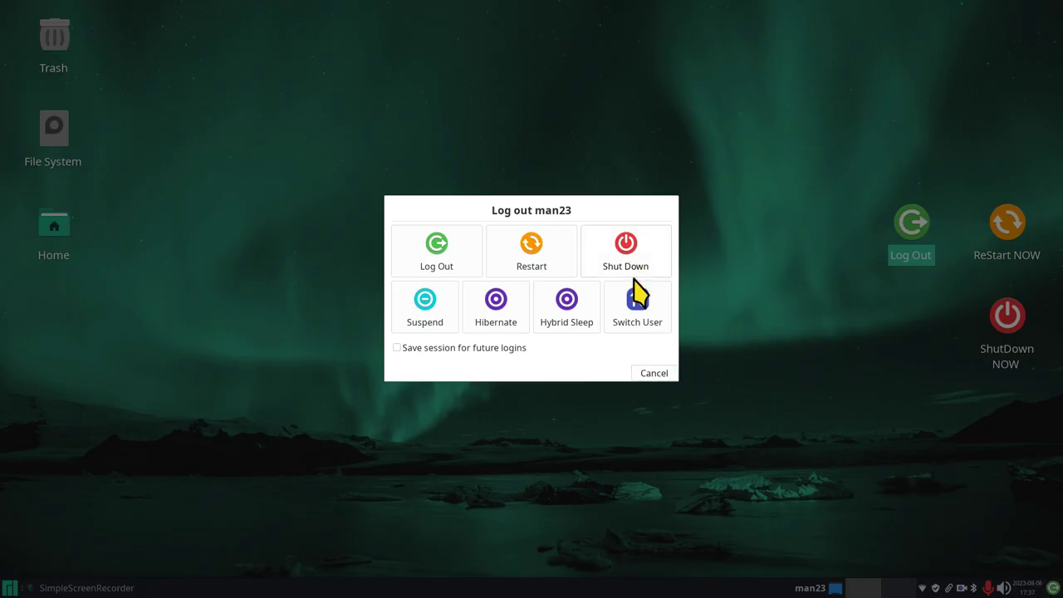
pyautogui.click(656, 374)
# Bring up the log-out dialog from the Whisker Menu and cancel it
pyautogui.click(7, 588)
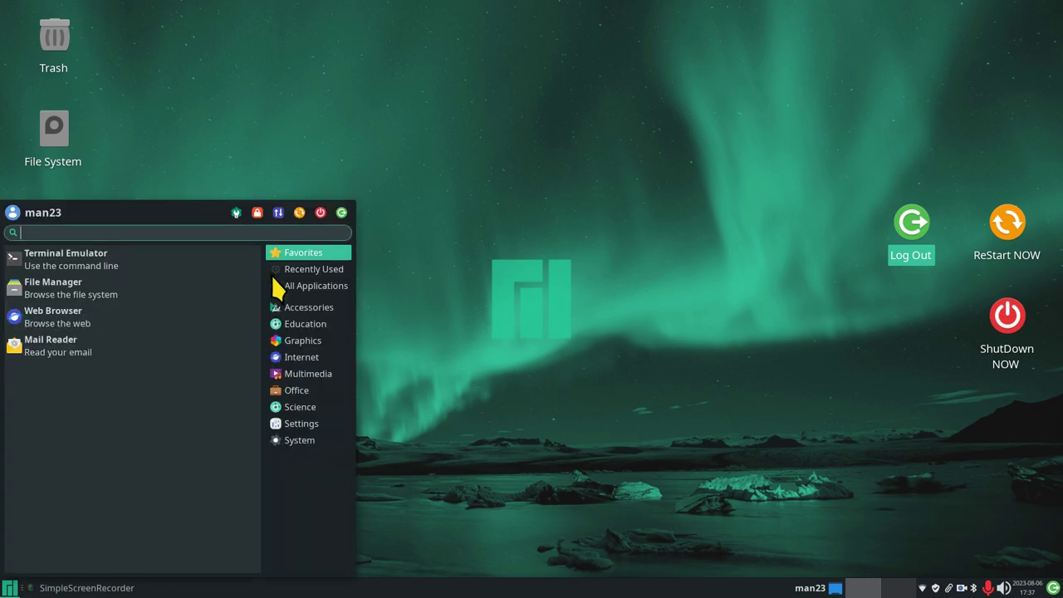
pyautogui.click(343, 213)
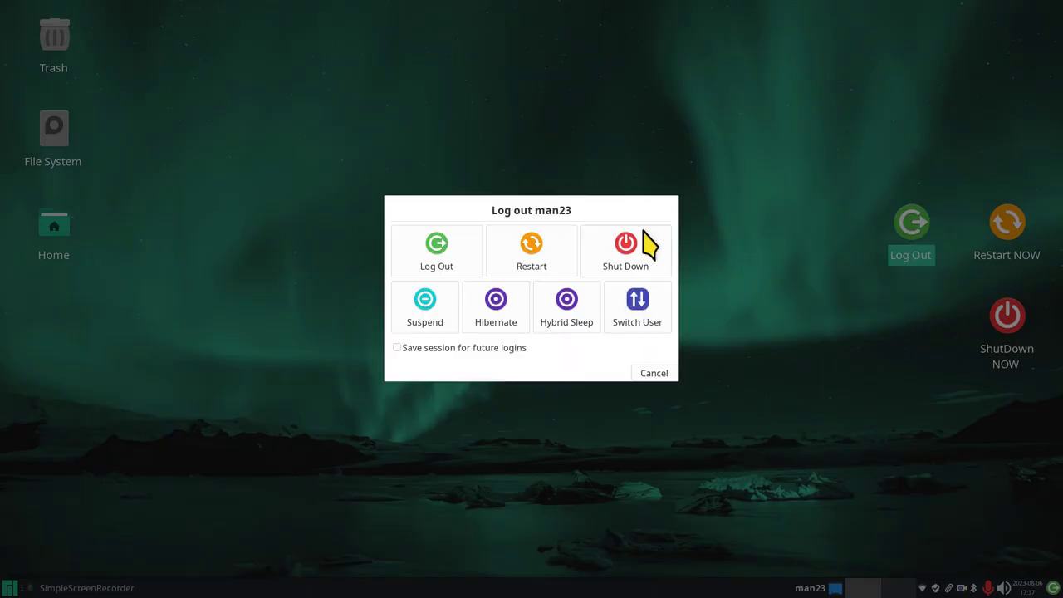
pyautogui.click(652, 373)
# Disable the Restart and Shut Down commands in the Whisker Menu properties and close them
pyautogui.rightClick(8, 588)
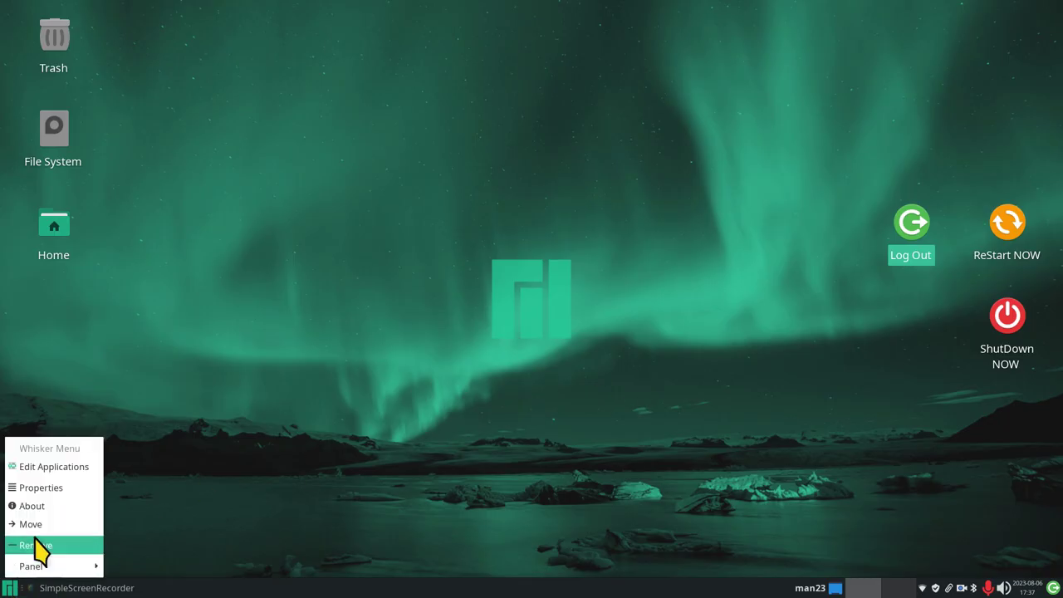
pyautogui.click(43, 484)
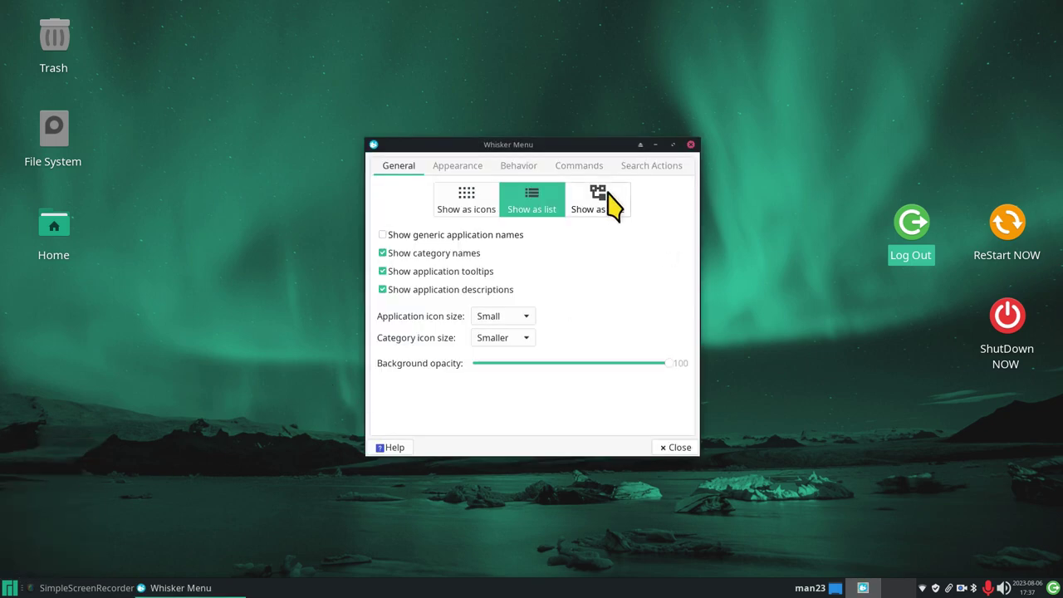
pyautogui.click(582, 169)
pyautogui.click(382, 267)
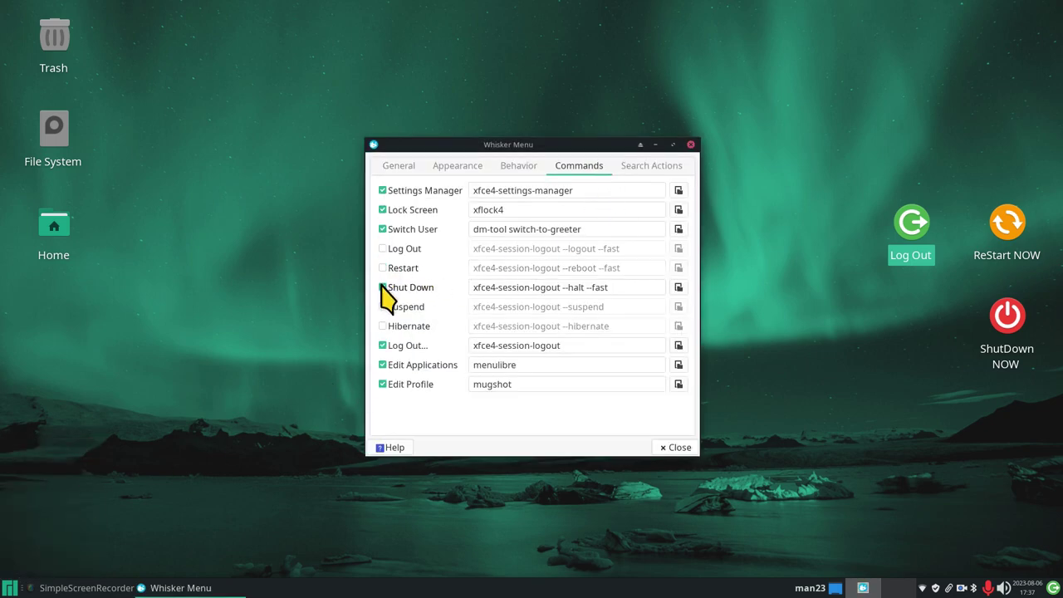
pyautogui.click(382, 287)
pyautogui.click(674, 446)
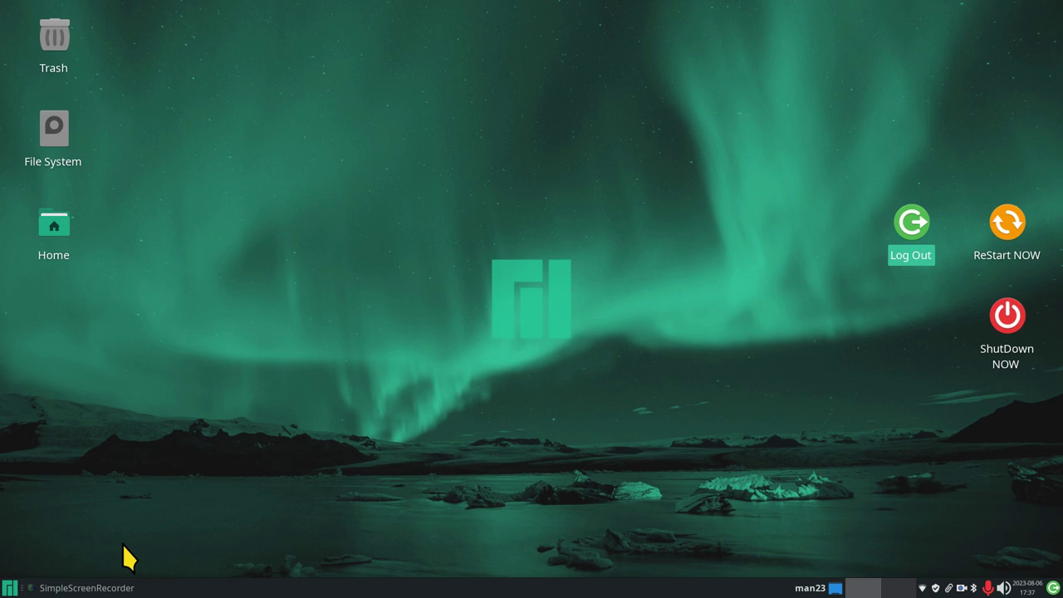
# Check the Whisker Menu's session buttons and its log-out dialog, cancel the dialog, and close the menu
pyautogui.click(8, 588)
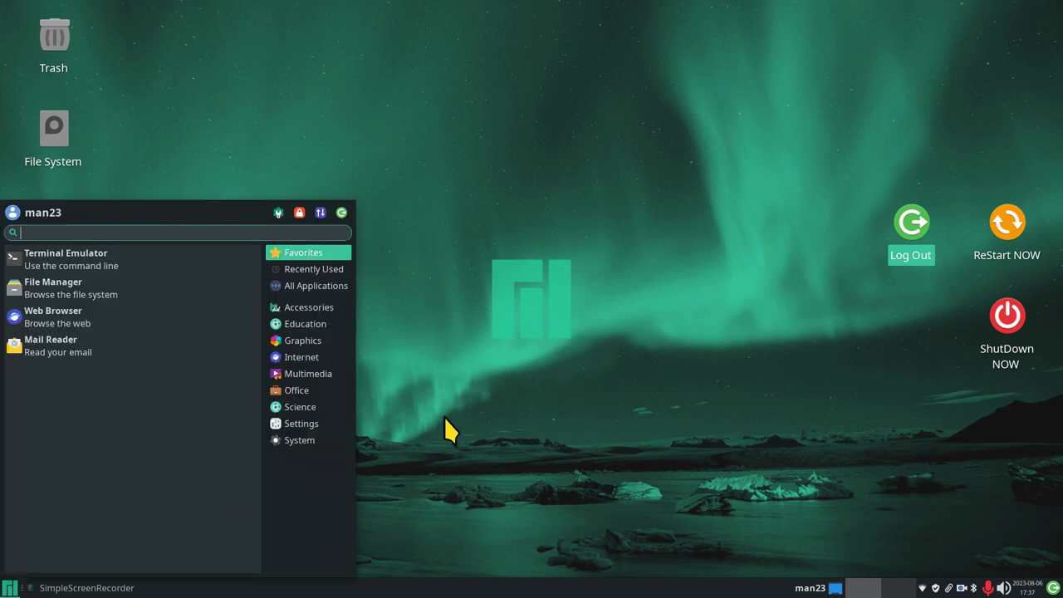
pyautogui.click(341, 213)
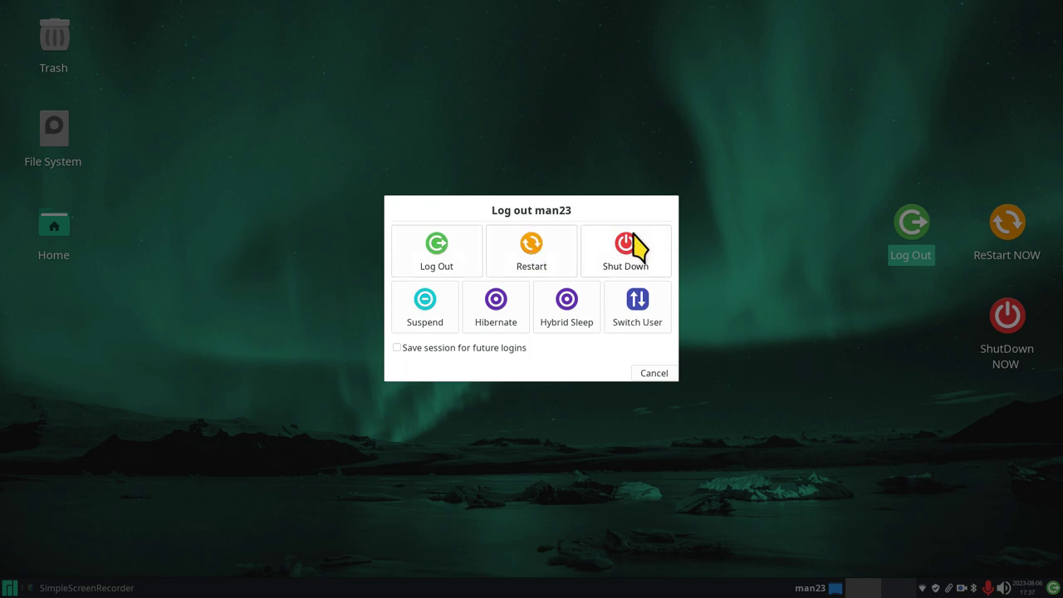
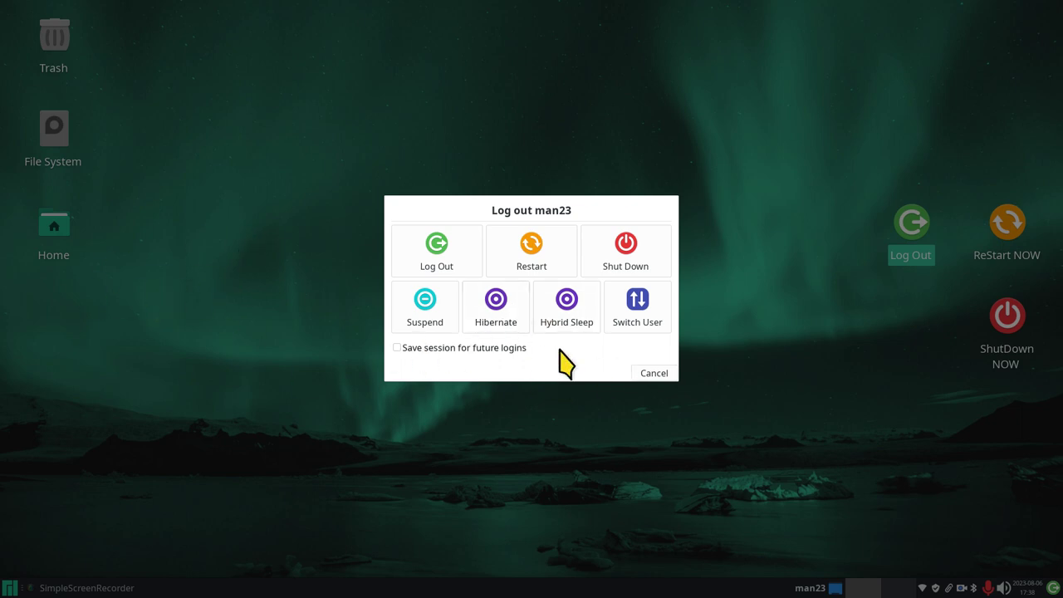
pyautogui.click(655, 372)
pyautogui.click(10, 588)
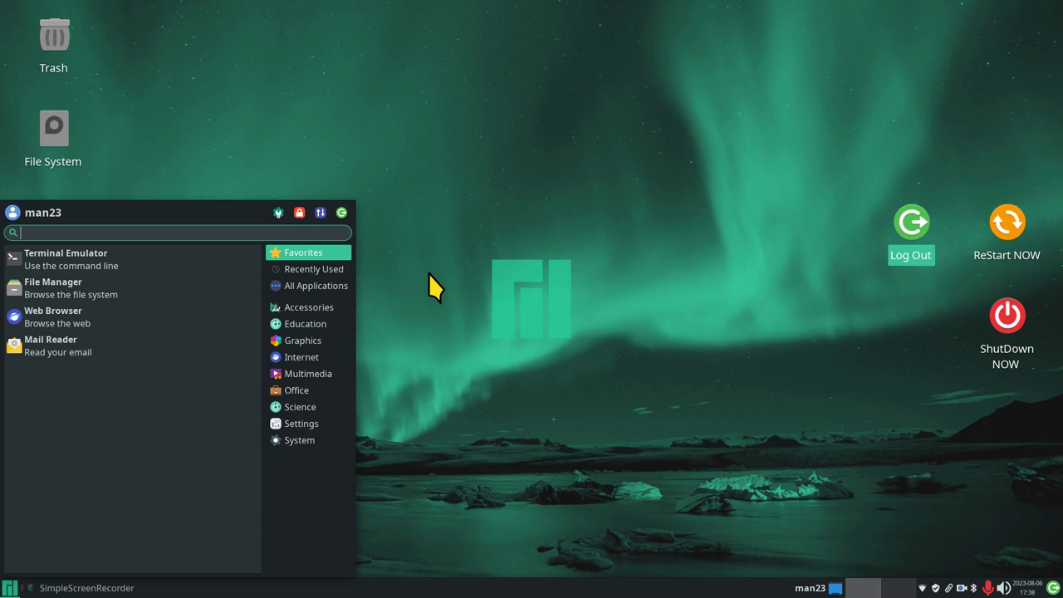
pyautogui.click(459, 475)
# Enable the Restart and Shut Down commands in the Whisker Menu properties and close them
pyautogui.rightClick(10, 588)
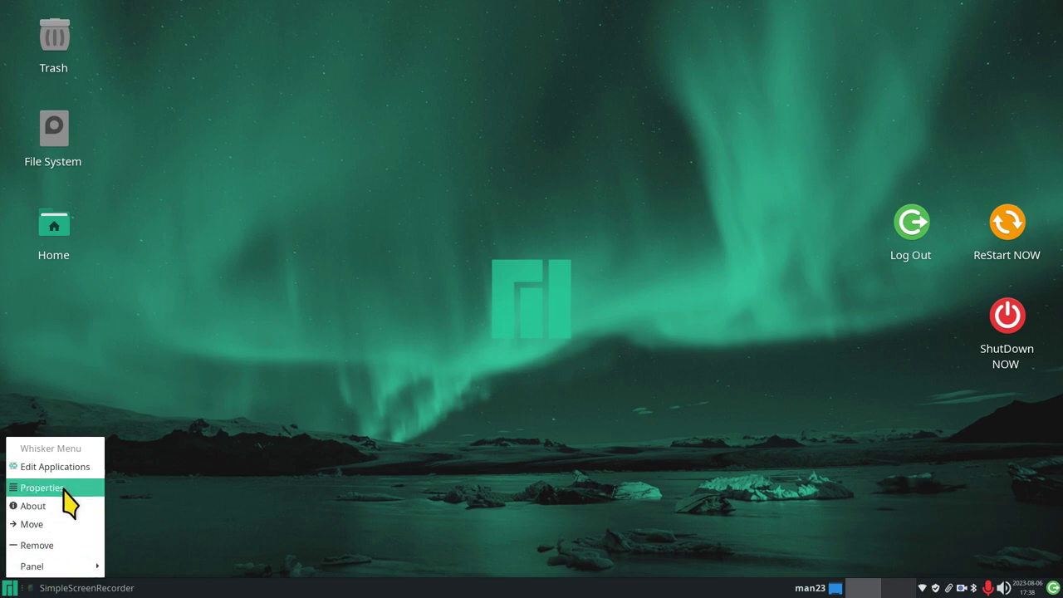
pyautogui.click(65, 490)
pyautogui.click(596, 166)
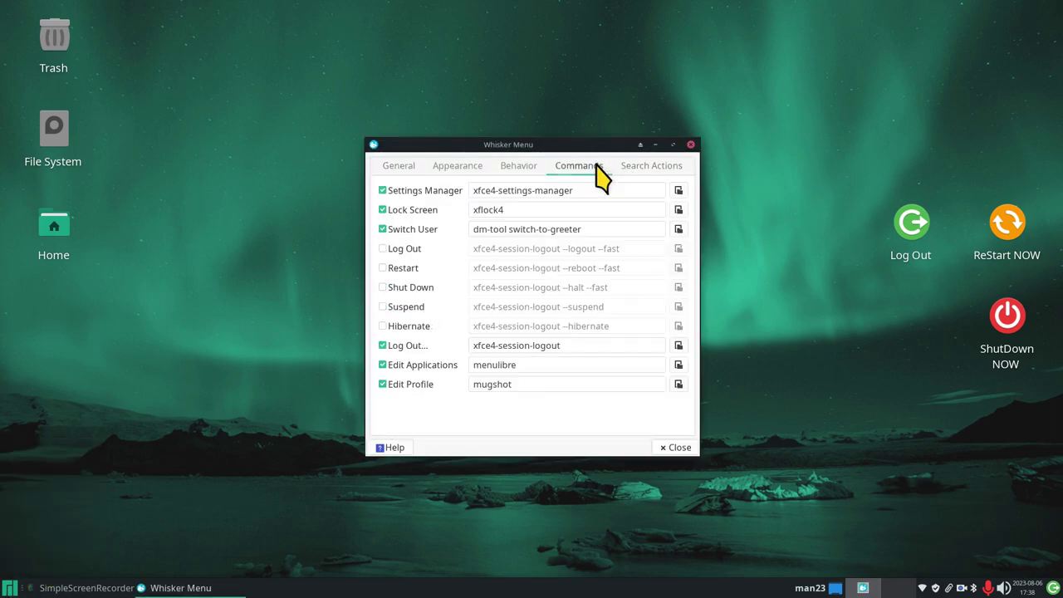
pyautogui.click(383, 268)
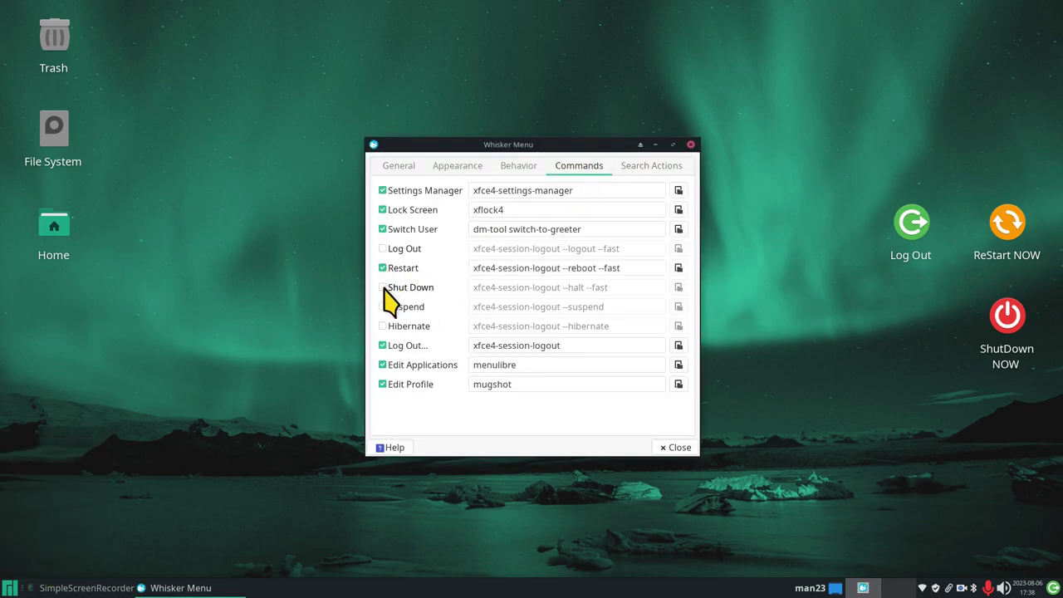
pyautogui.click(383, 287)
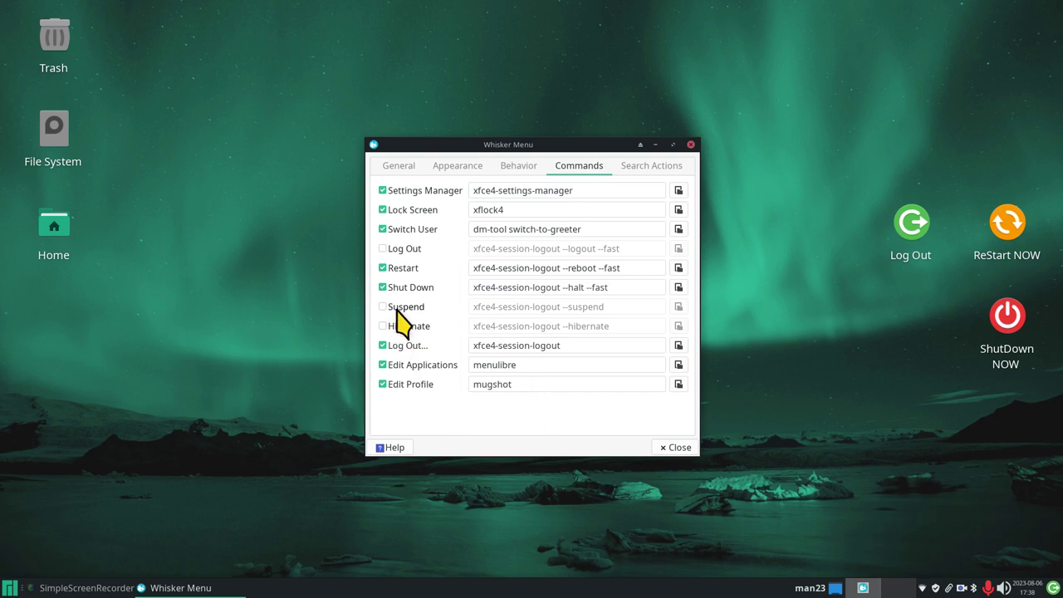
pyautogui.click(670, 447)
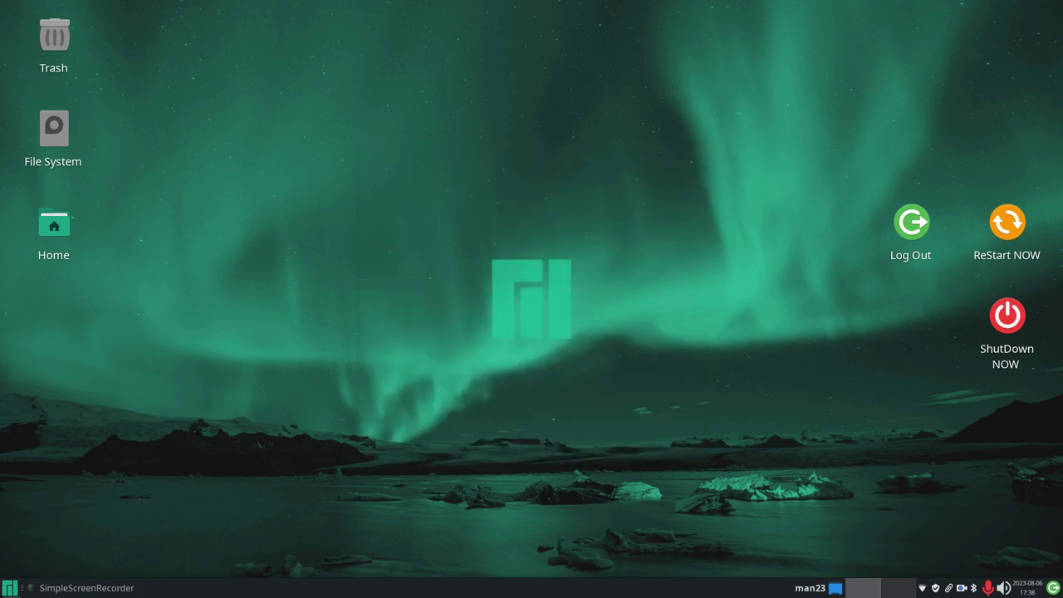
# Test the Whisker Menu's Shut Down and Restart commands, cancelling each confirmation
pyautogui.click(10, 588)
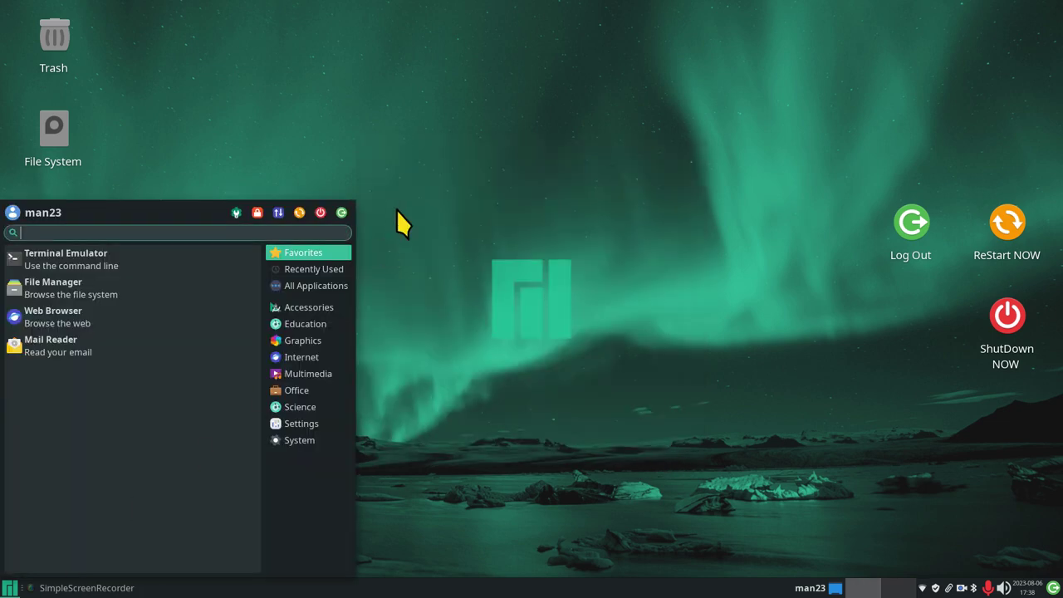
pyautogui.click(318, 212)
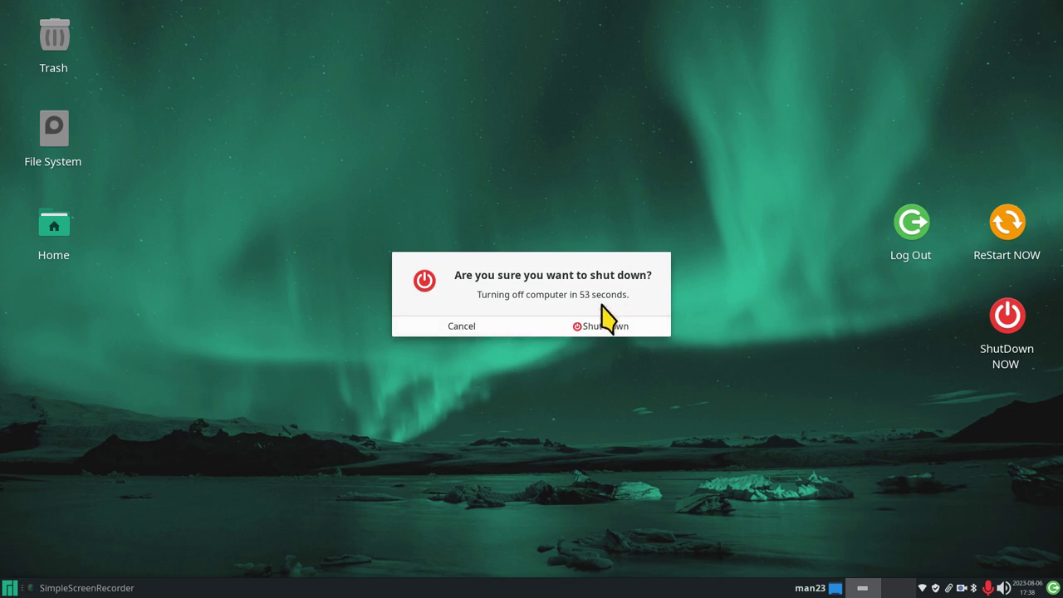
pyautogui.click(436, 324)
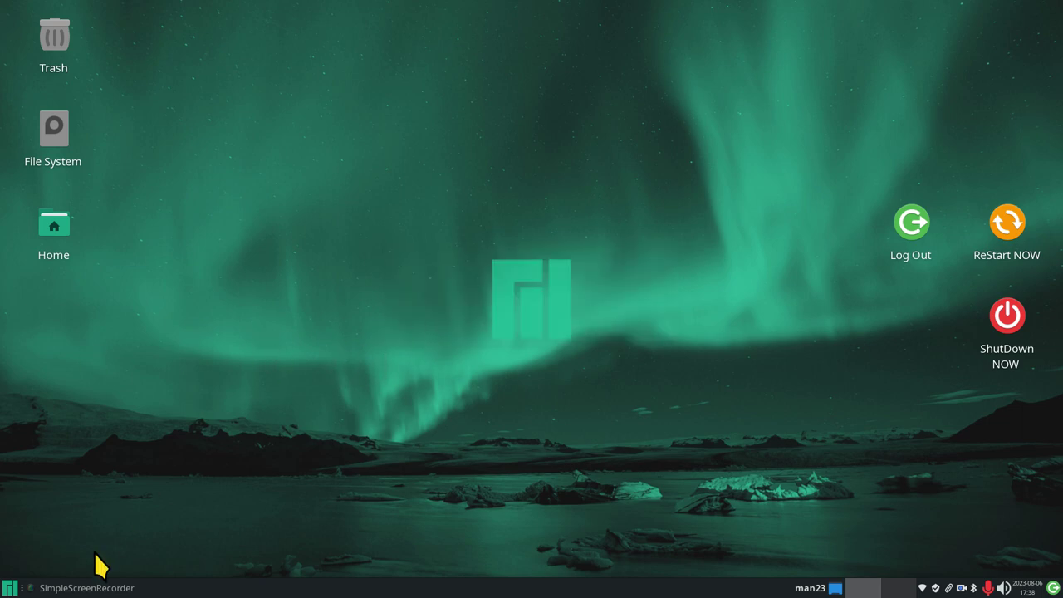
pyautogui.click(9, 588)
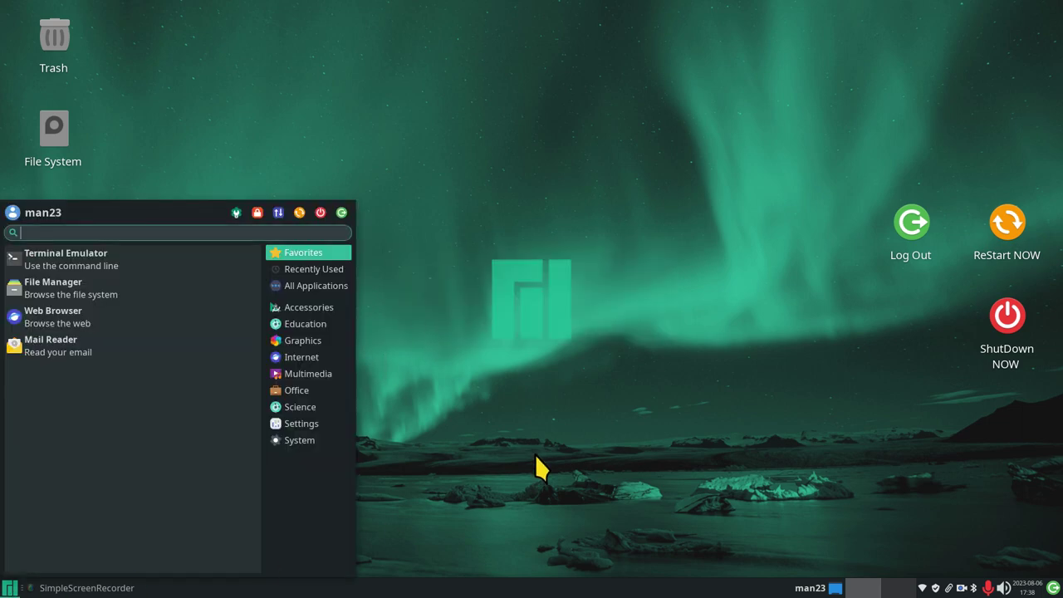
pyautogui.click(298, 212)
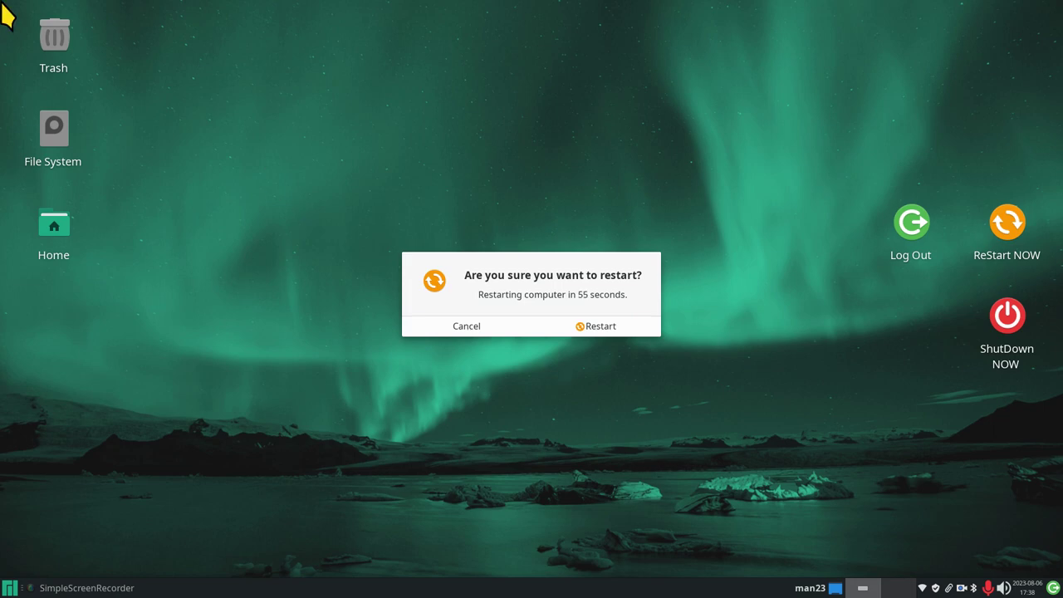
pyautogui.click(468, 325)
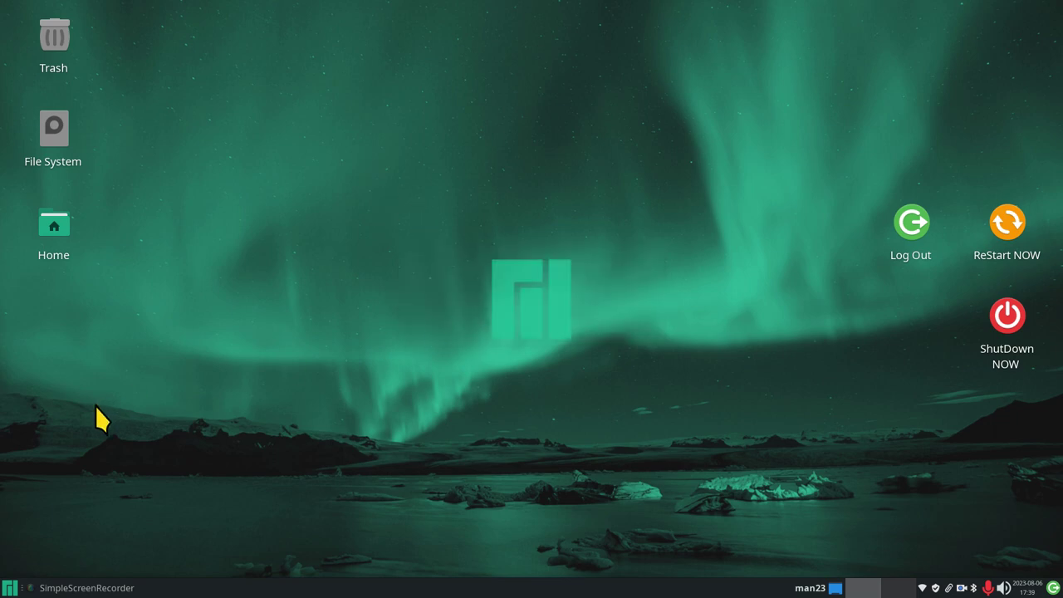
# Remove the Action Buttons item that shows the username from the panel and confirm the removal
pyautogui.rightClick(581, 587)
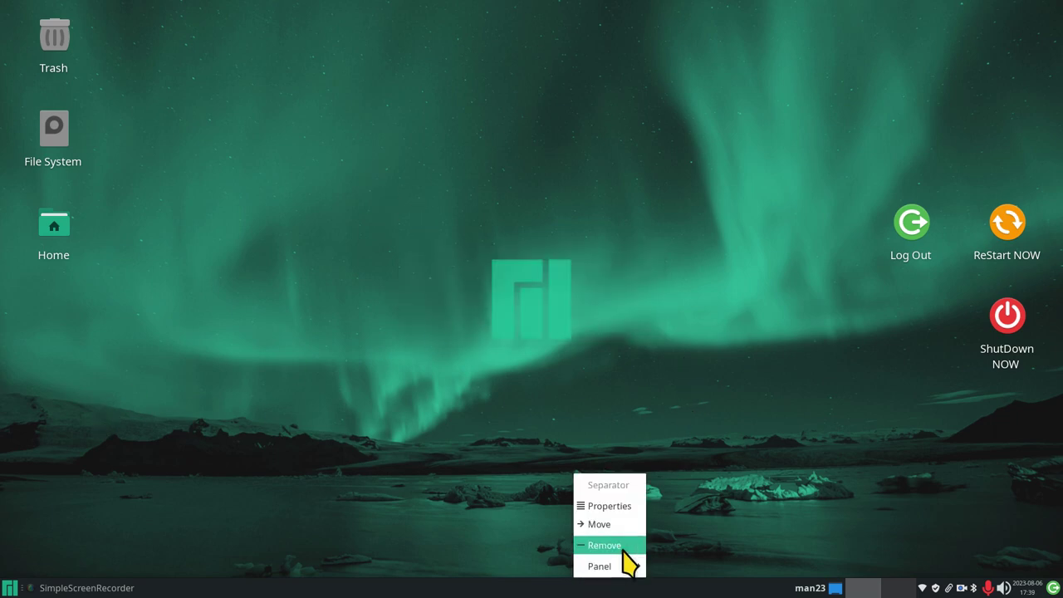
pyautogui.click(814, 506)
pyautogui.rightClick(811, 590)
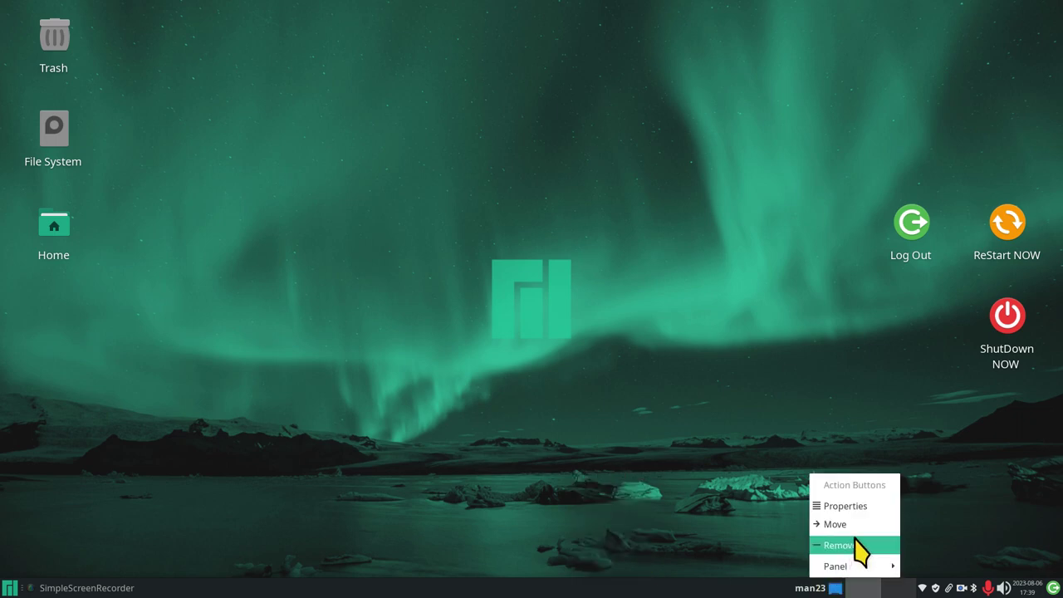
pyautogui.click(857, 545)
pyautogui.click(636, 337)
# Add the Action Buttons item to the panel next to the separator, then view its session menu and dismiss it
pyautogui.rightClick(576, 586)
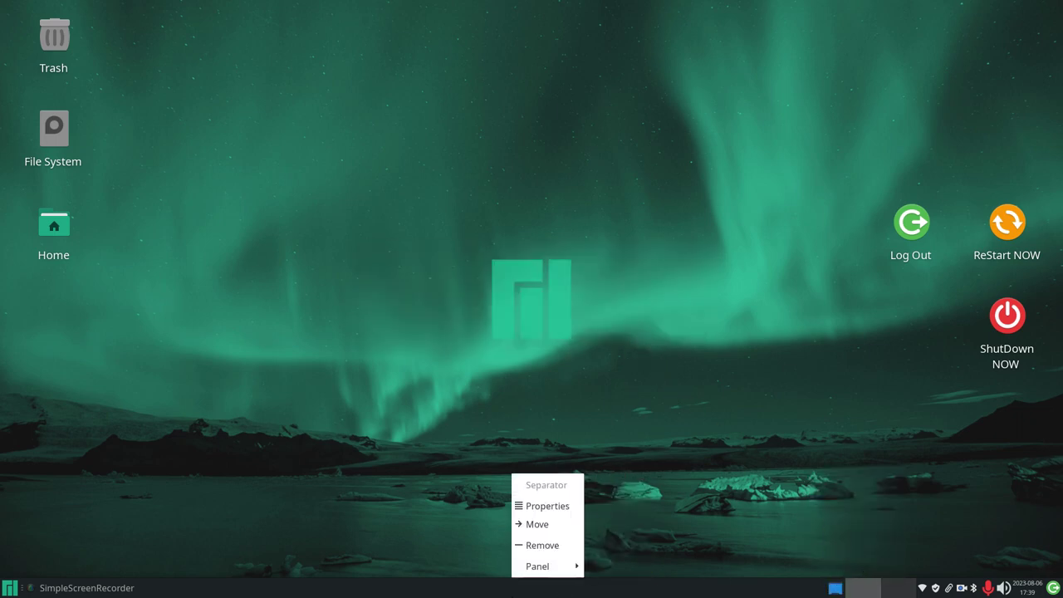
pyautogui.moveTo(567, 566)
pyautogui.click(630, 488)
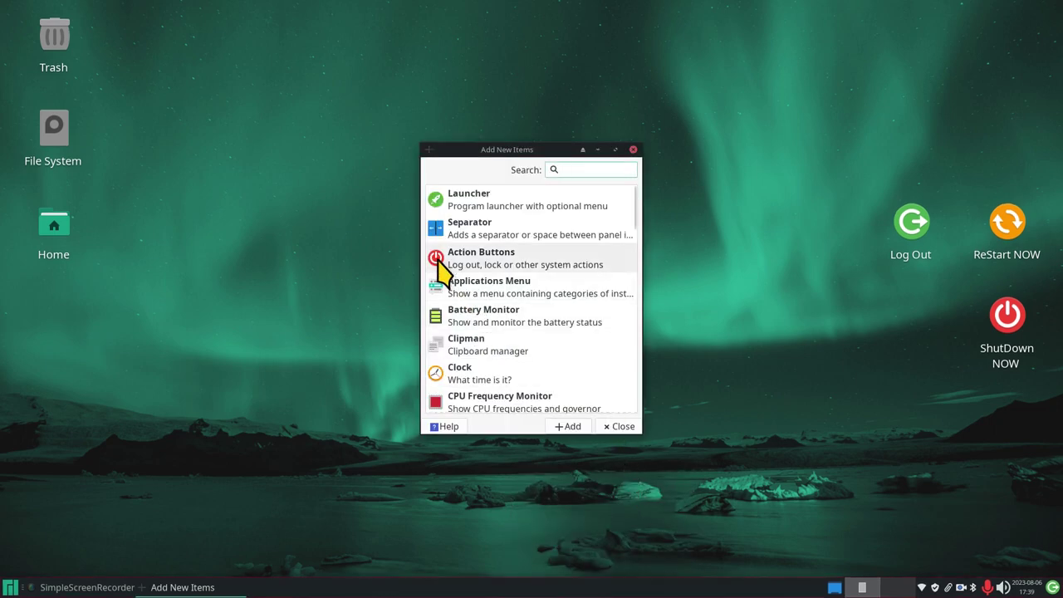
pyautogui.moveTo(439, 264); pyautogui.dragTo(571, 587)
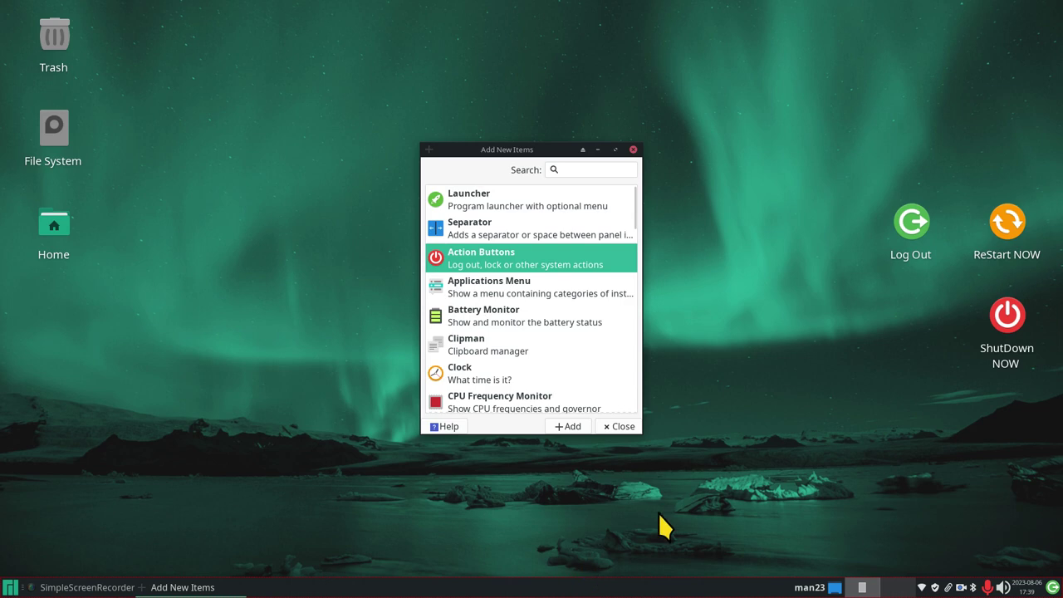
pyautogui.click(633, 149)
pyautogui.click(806, 588)
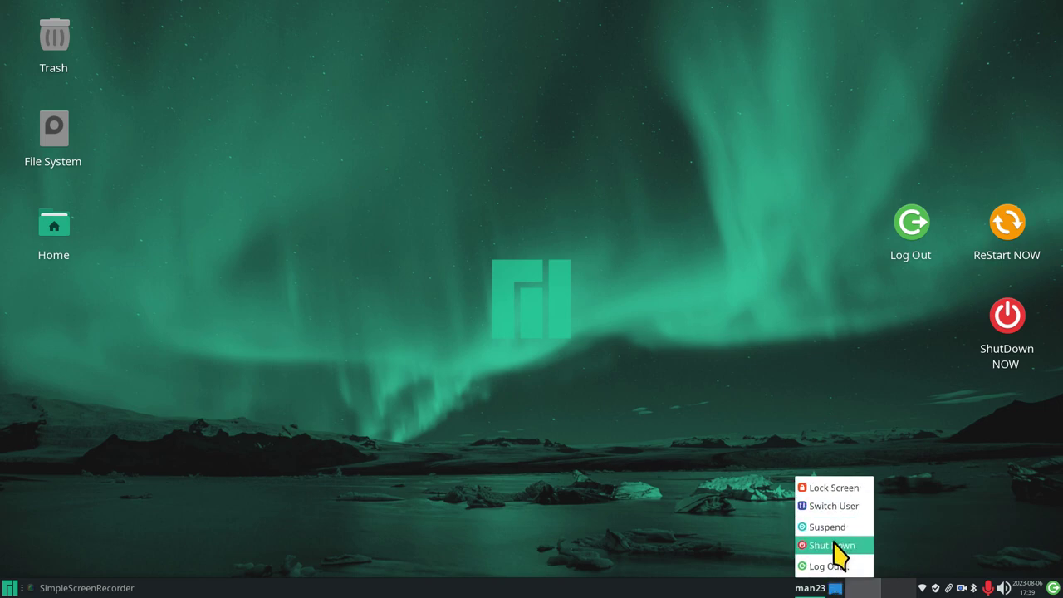
pyautogui.click(729, 501)
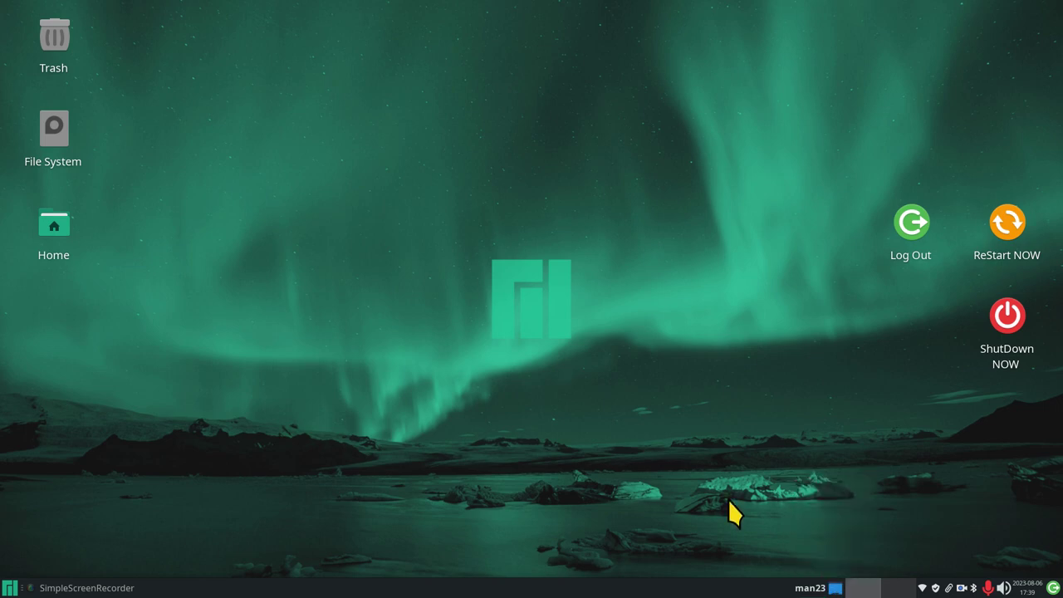
# Make the Restart action visible in the properties of the panel's Action Buttons item and close them
pyautogui.rightClick(809, 588)
pyautogui.click(841, 505)
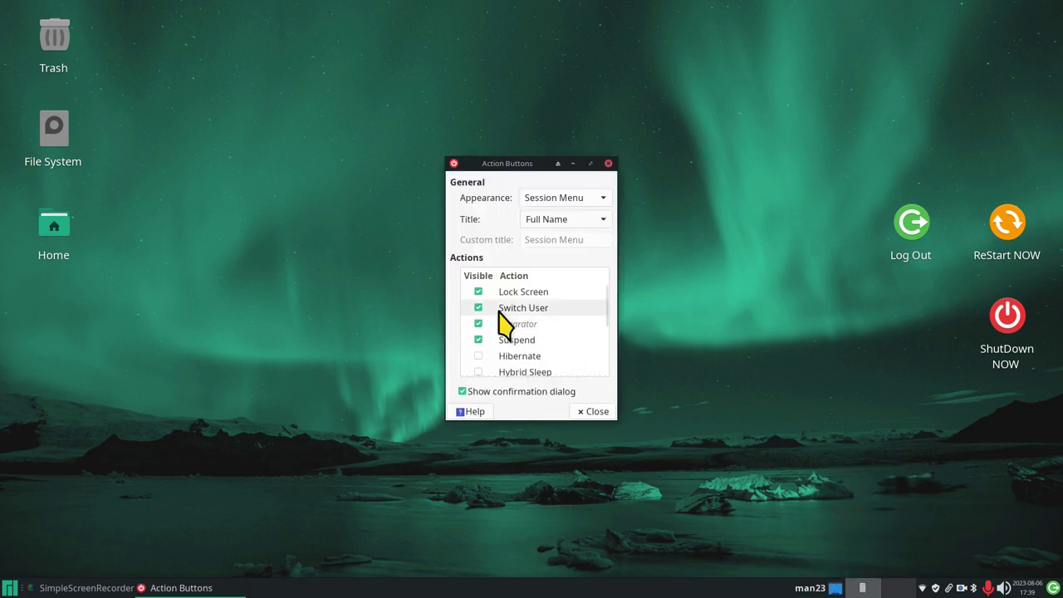
pyautogui.moveTo(605, 311); pyautogui.dragTo(604, 349)
pyautogui.click(479, 348)
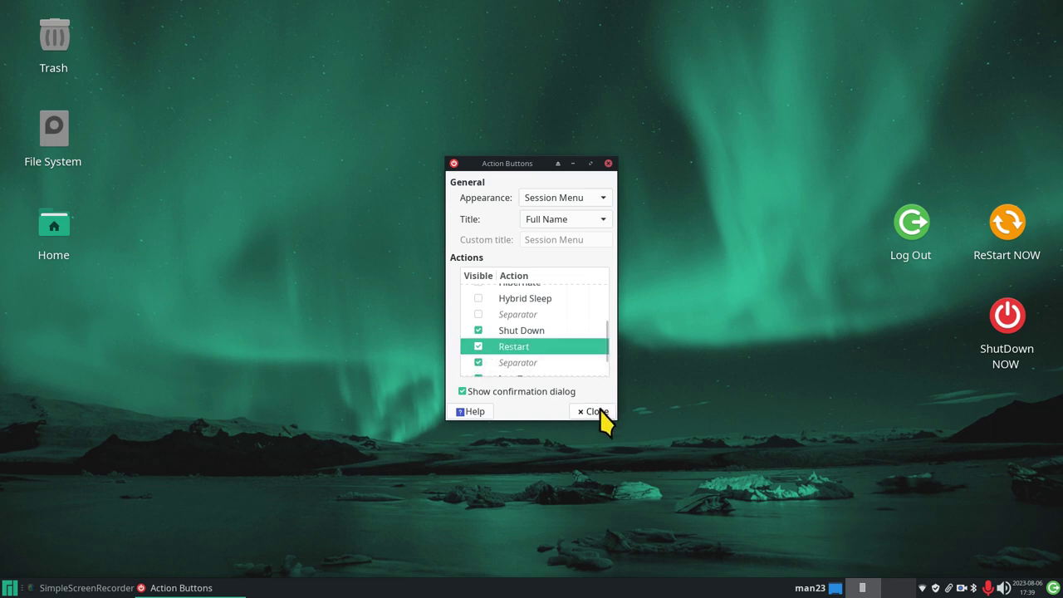
pyautogui.click(595, 411)
# Test Shut Down from the panel's session menu and from the Whisker Menu, cancelling each confirmation
pyautogui.click(810, 588)
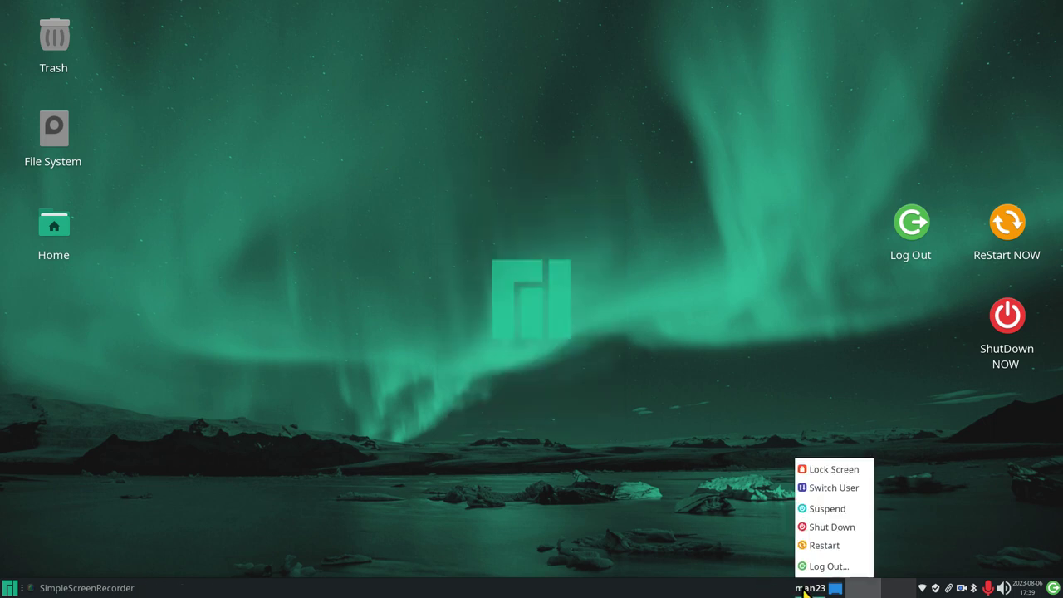
pyautogui.click(831, 529)
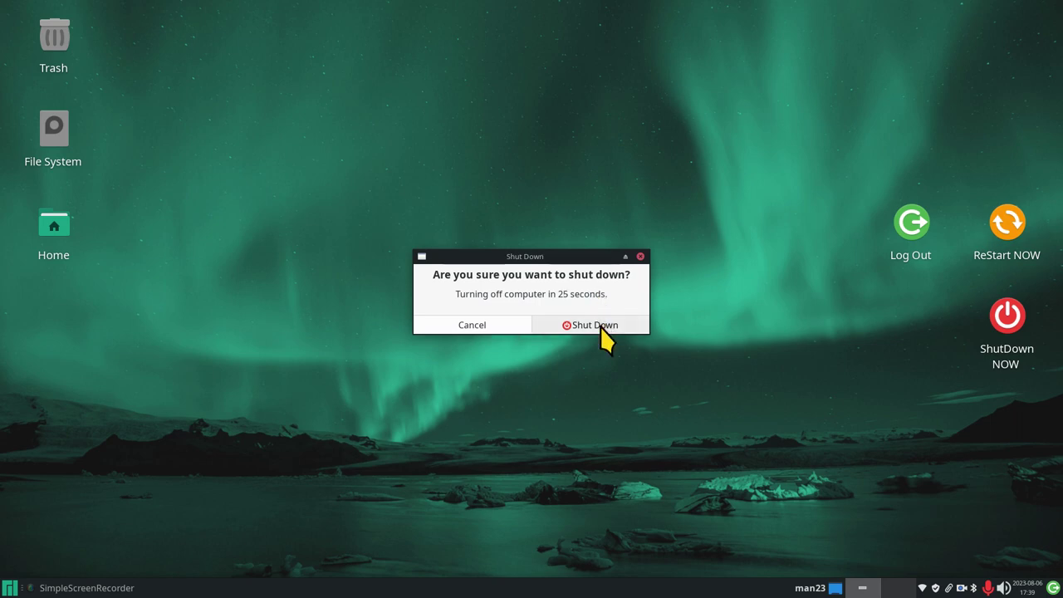
pyautogui.click(475, 327)
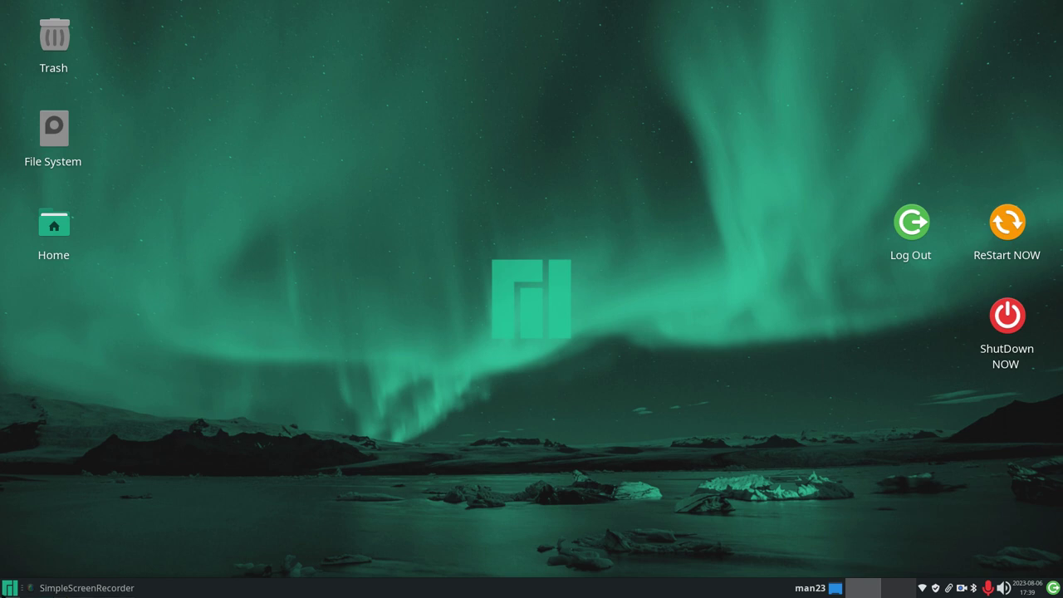
pyautogui.click(9, 588)
pyautogui.click(319, 212)
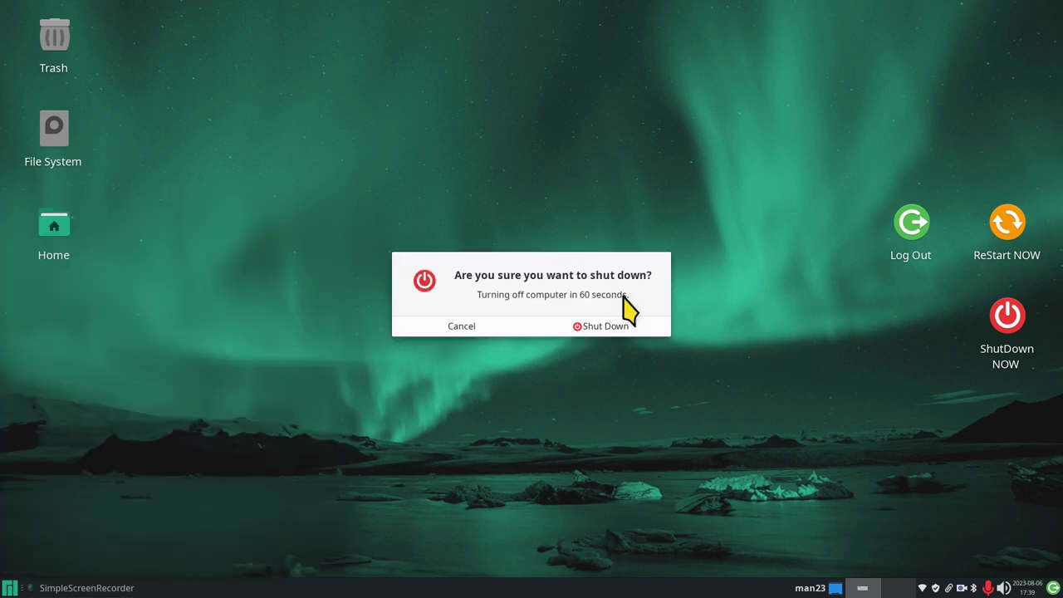
pyautogui.click(448, 325)
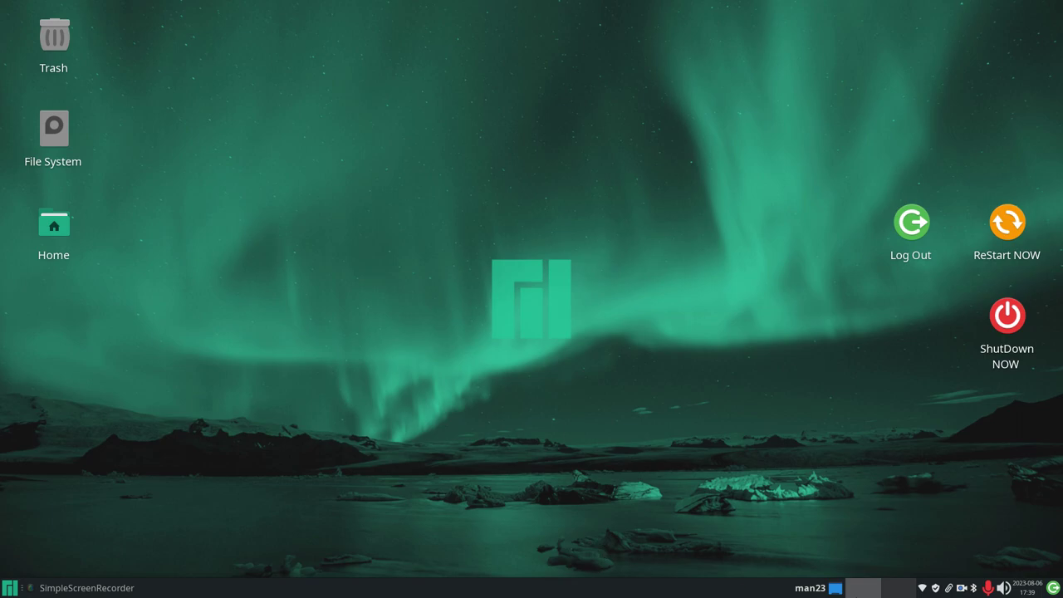
# Open the log out dialog from the Log Out desktop launcher and from the panel's log out icon, cancelling it each time
pyautogui.doubleClick(910, 225)
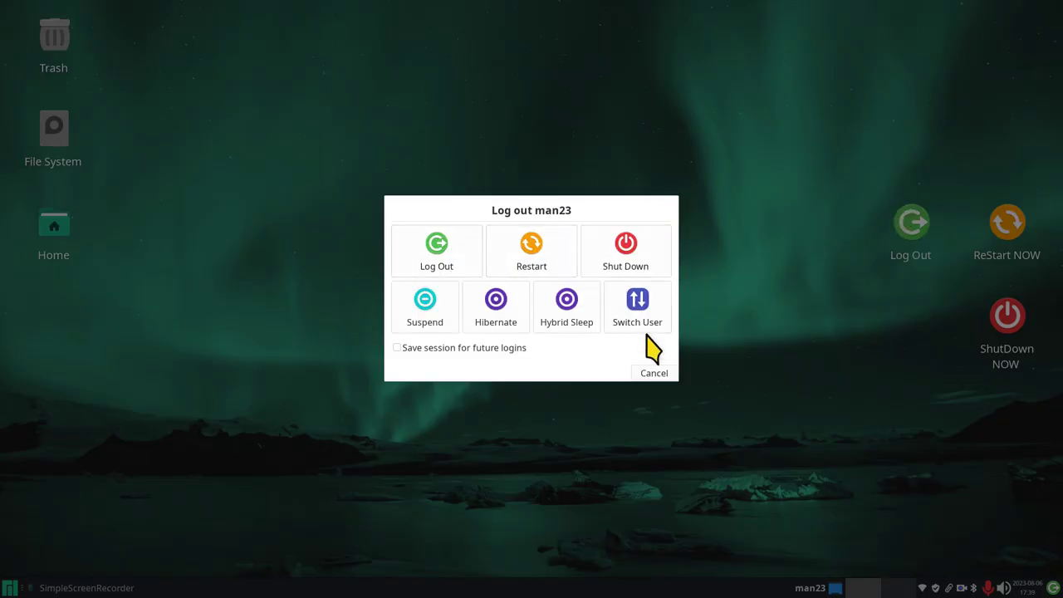
pyautogui.click(653, 373)
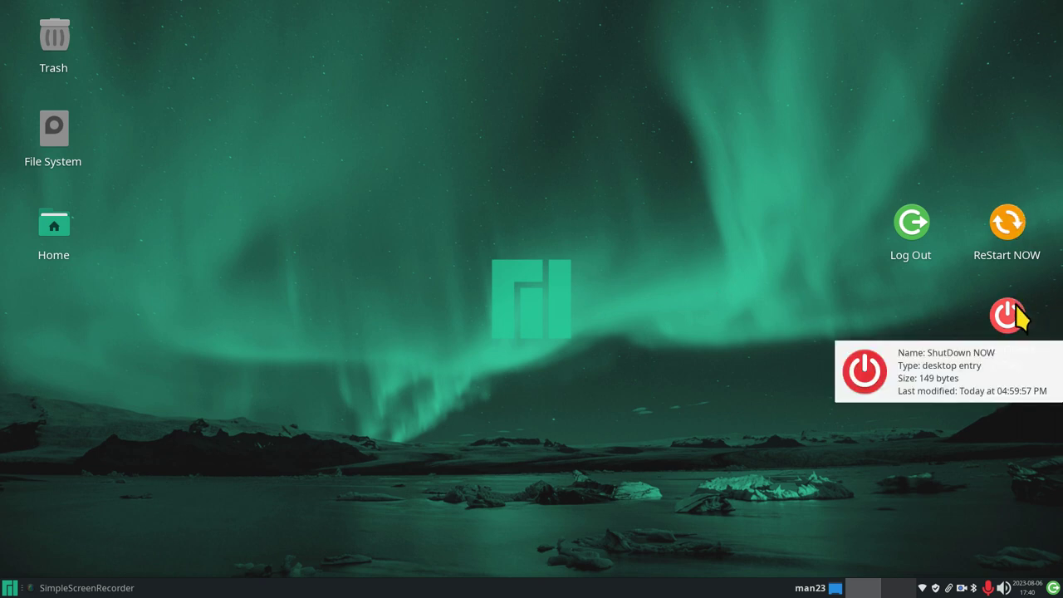
pyautogui.click(1052, 588)
pyautogui.click(664, 373)
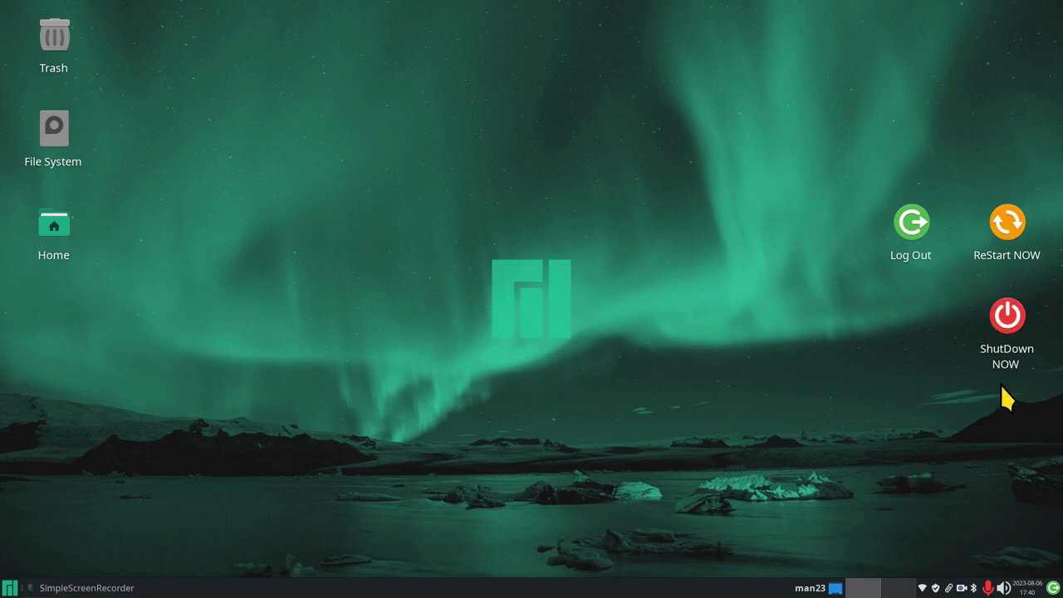
# Move the ReStart NOW launcher away from the Log Out launcher and delete Log Out from the desktop
pyautogui.moveTo(1013, 224); pyautogui.dragTo(711, 131)
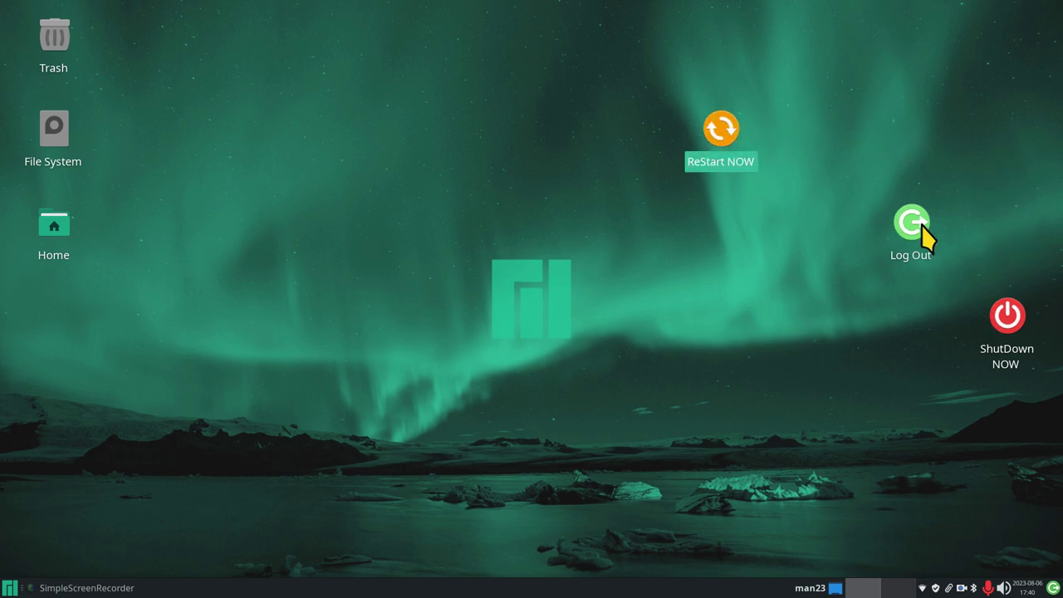
pyautogui.moveTo(959, 199); pyautogui.dragTo(862, 303)
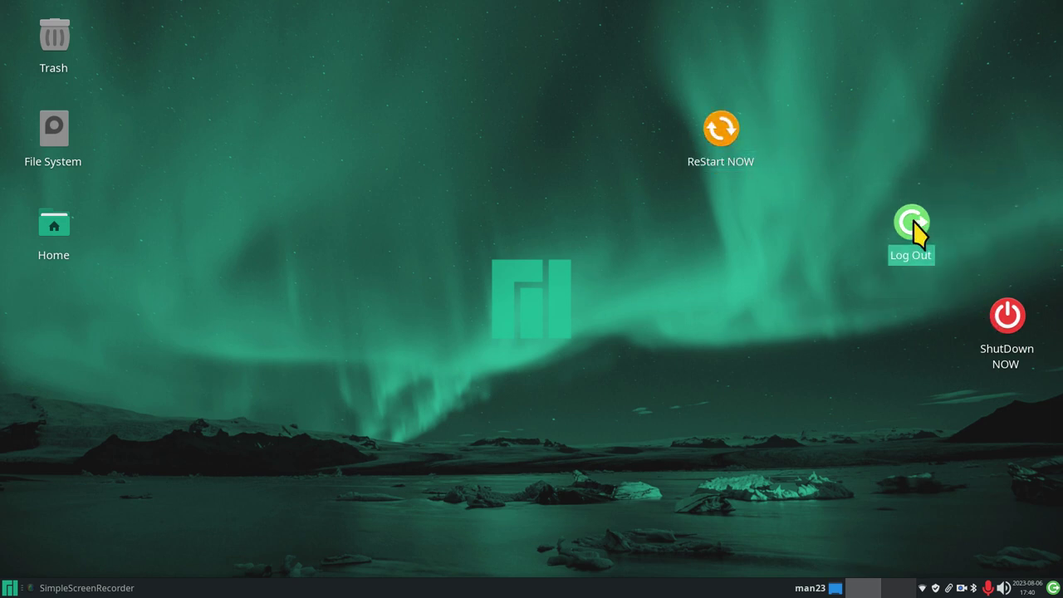
pyautogui.press('Delete')
# Start a new desktop launcher and name it ReBoot NOW
pyautogui.rightClick(389, 198)
pyautogui.click(407, 208)
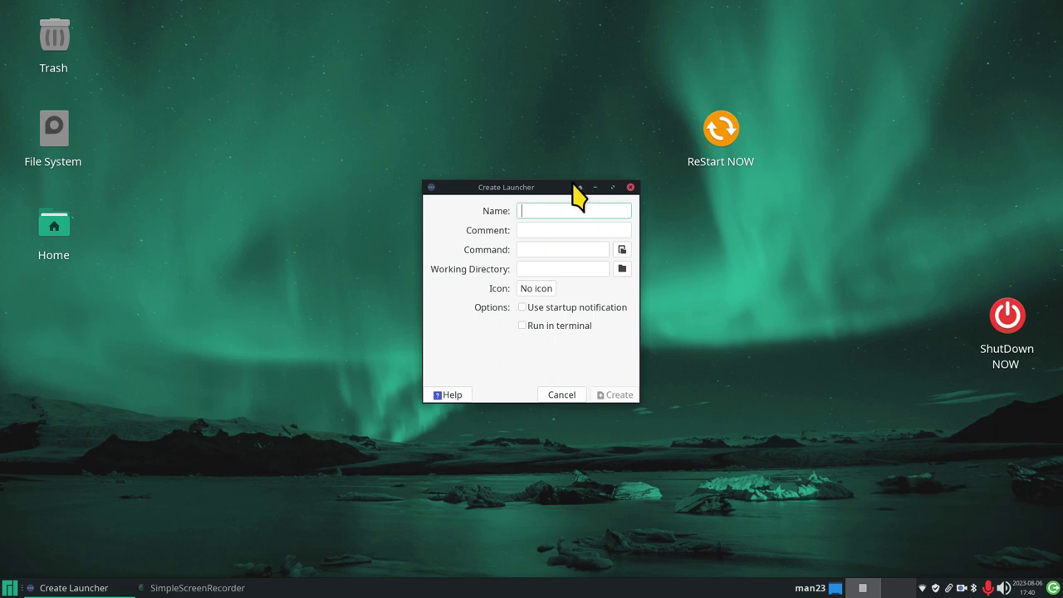
pyautogui.moveTo(572, 186); pyautogui.dragTo(363, 199)
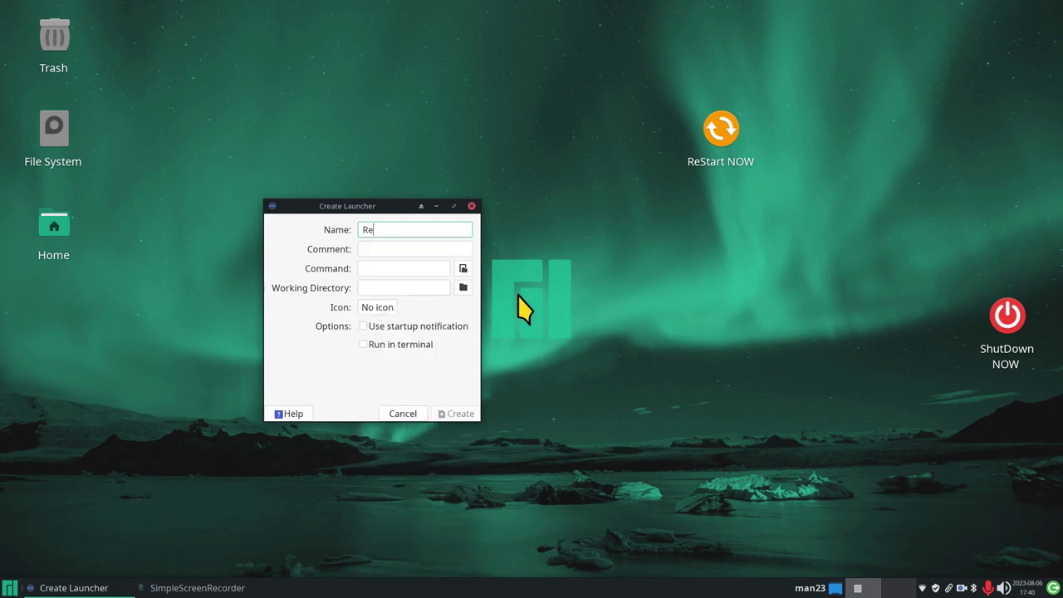
pyautogui.write('oot NOW')
pyautogui.click(367, 244)
pyautogui.click(386, 268)
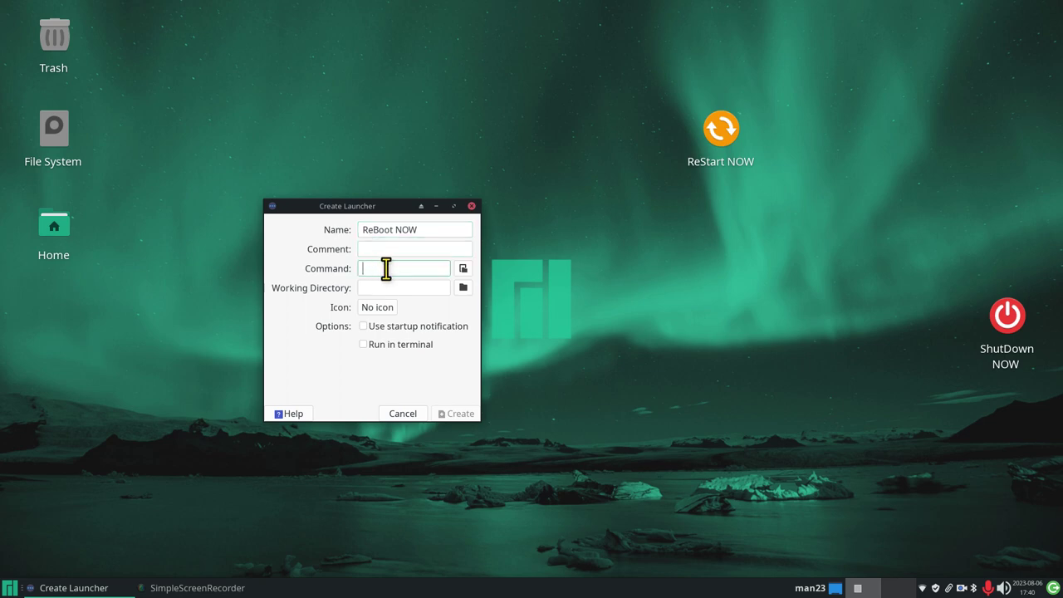
# Look up the command in the ReStart NOW launcher's properties and enter shutdown -r now as the new launcher's command
pyautogui.rightClick(717, 130)
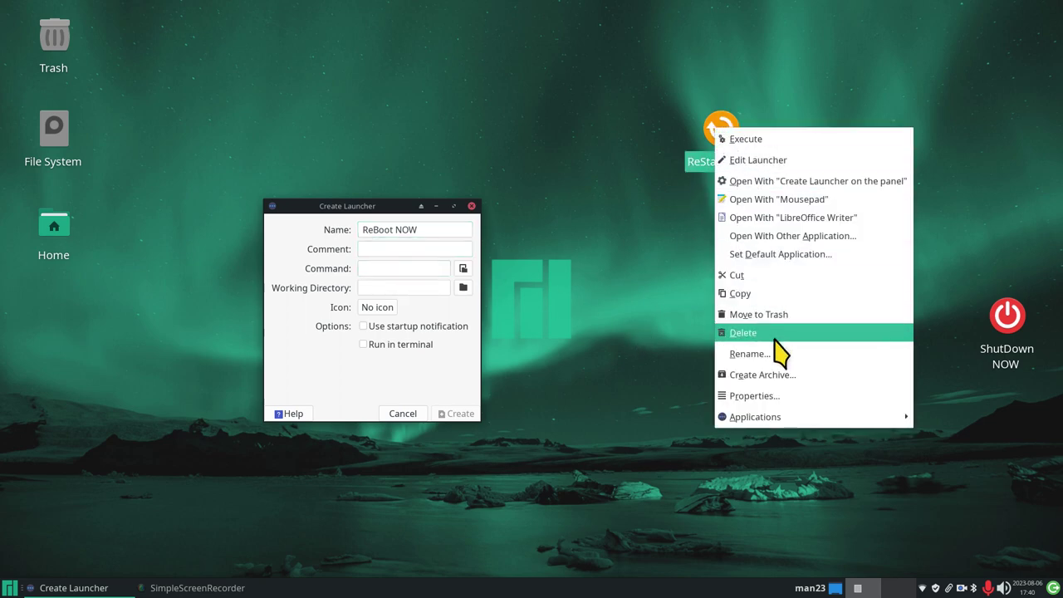
pyautogui.click(773, 397)
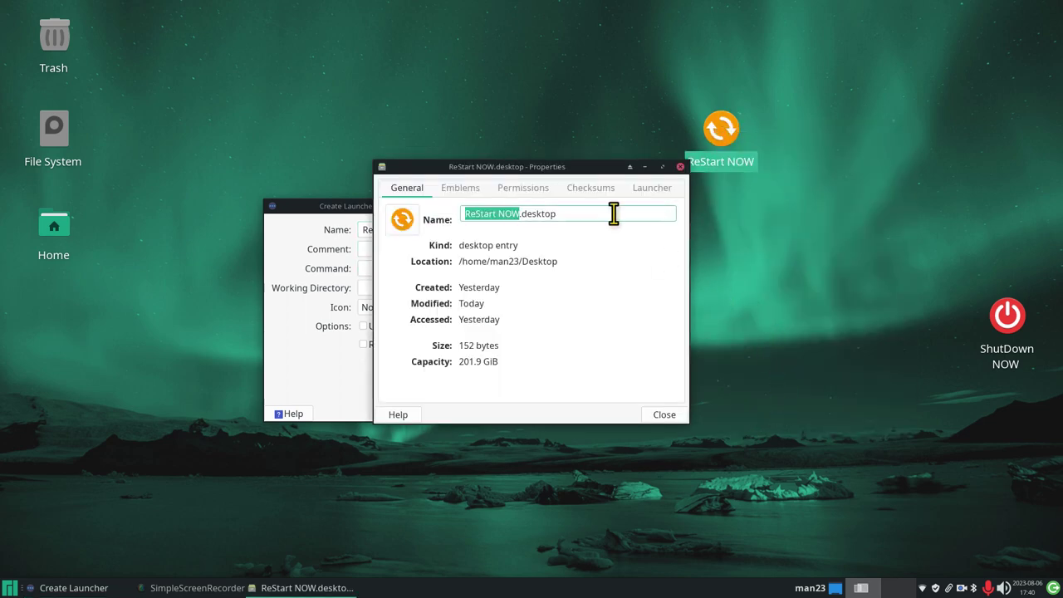
pyautogui.moveTo(548, 167); pyautogui.dragTo(746, 204)
pyautogui.click(849, 224)
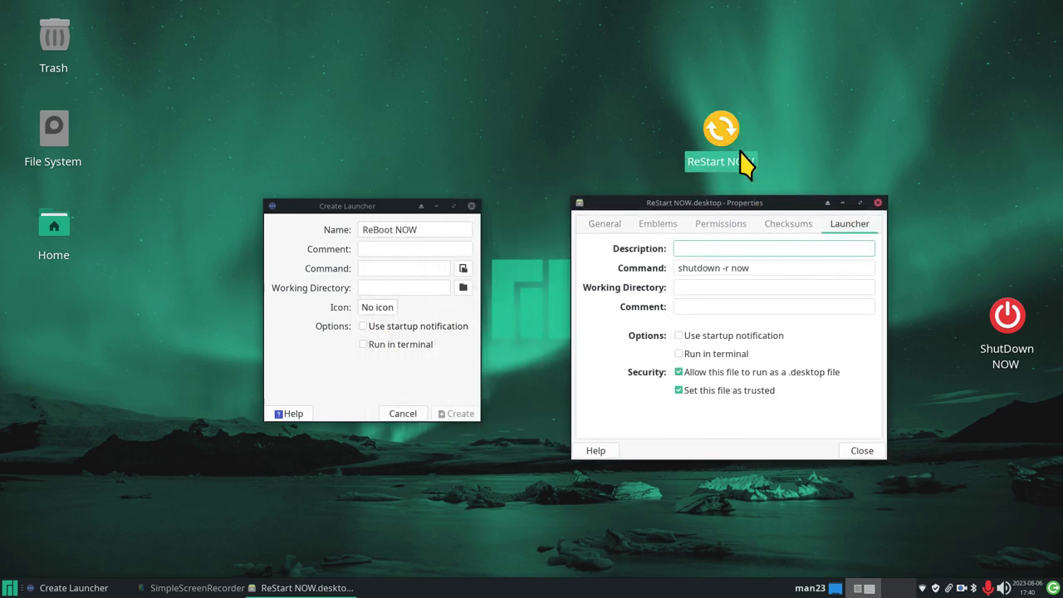
pyautogui.click(376, 268)
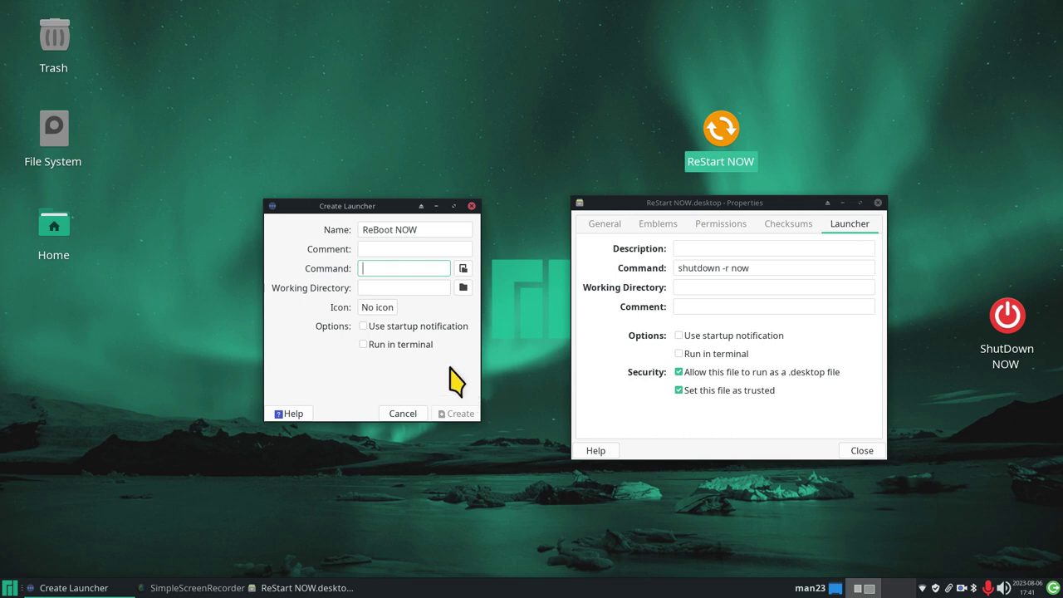
pyautogui.write('shutdown -r now')
# Search the icons for reboot, then clear the search and assign face-smile from the Emoticons category to the new launcher
pyautogui.click(383, 307)
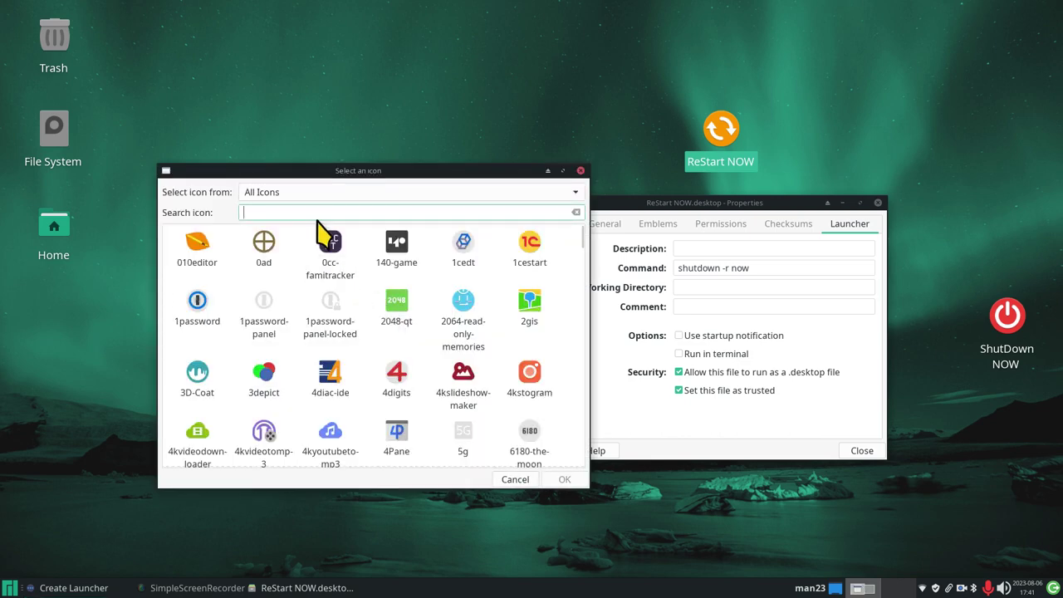
pyautogui.write('reg')
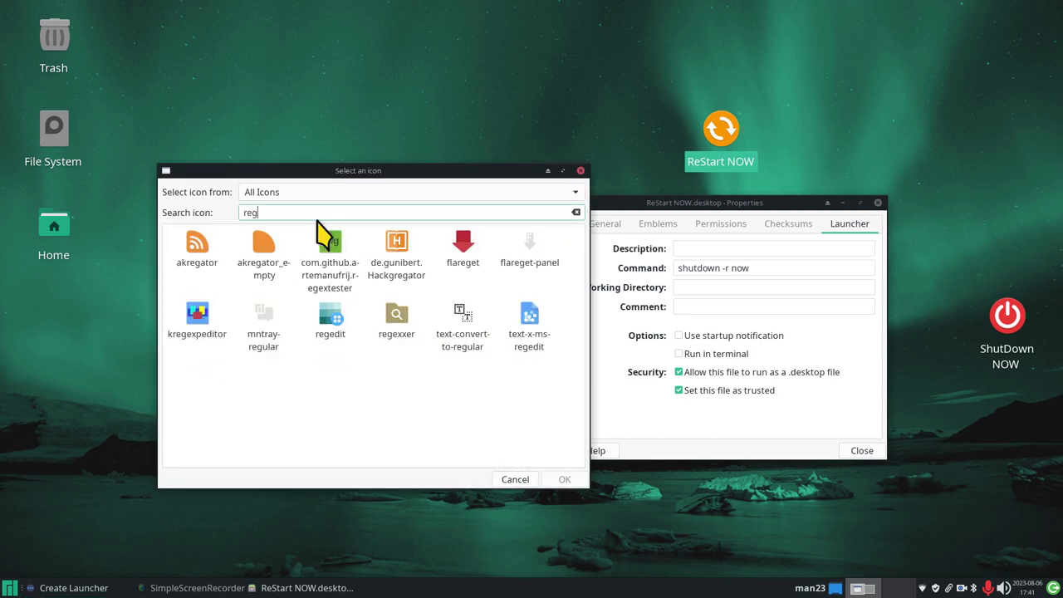
pyautogui.write('boot')
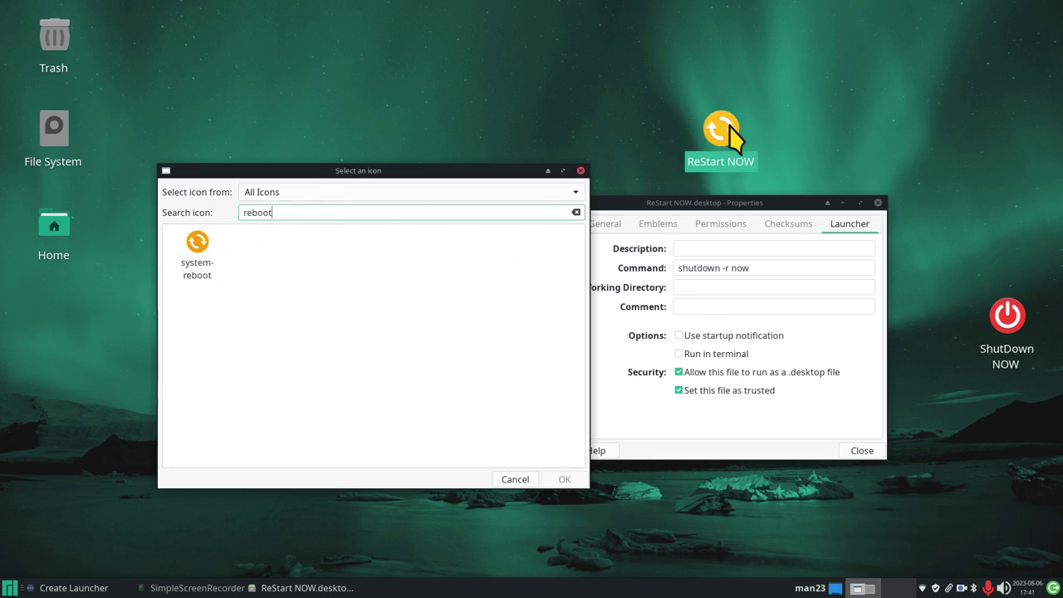
pyautogui.click(304, 193)
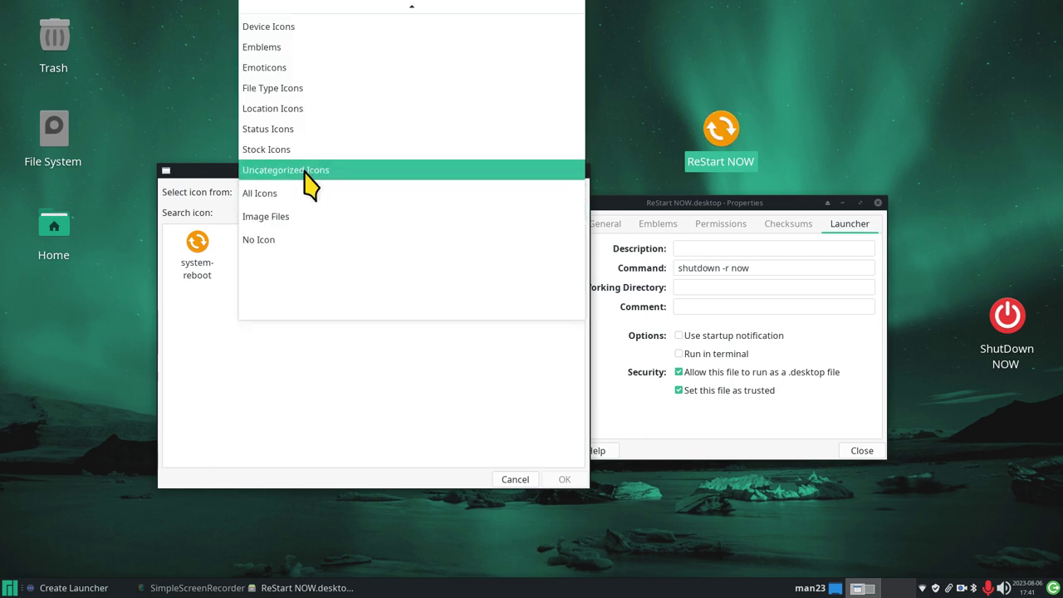
pyautogui.click(304, 70)
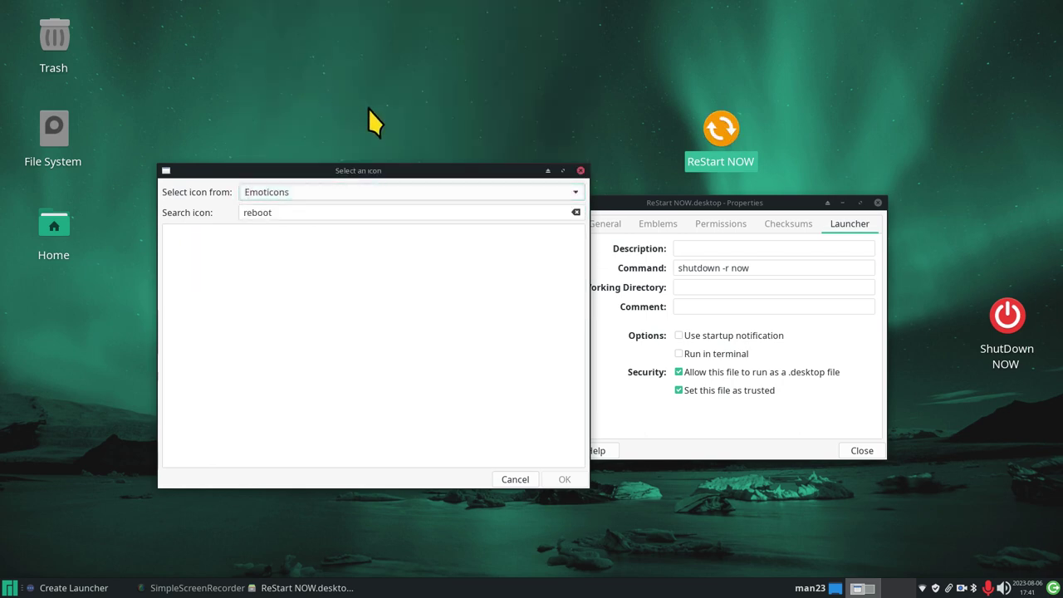
pyautogui.click(576, 213)
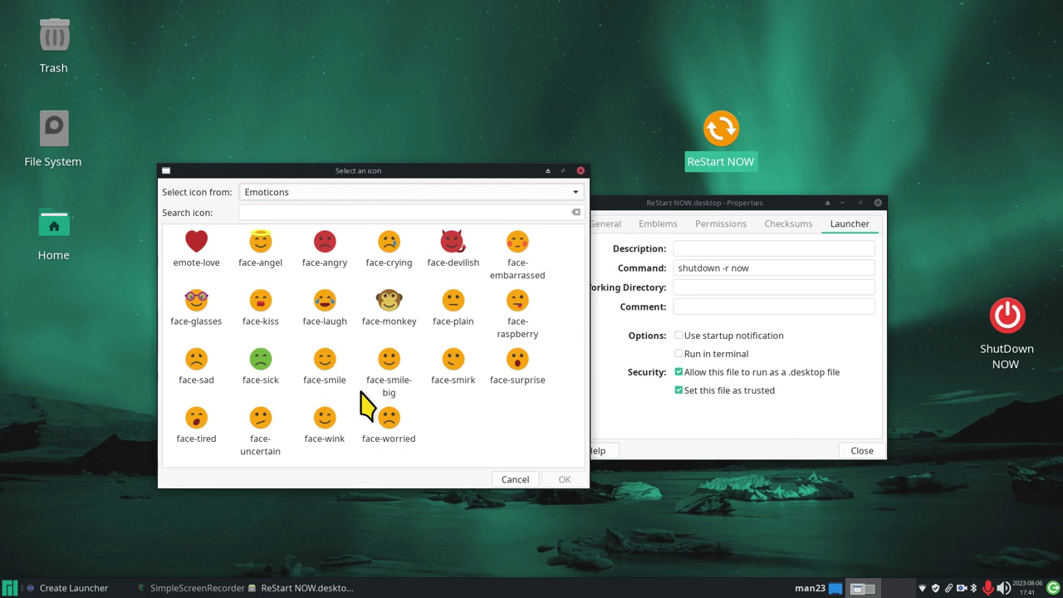
pyautogui.click(328, 376)
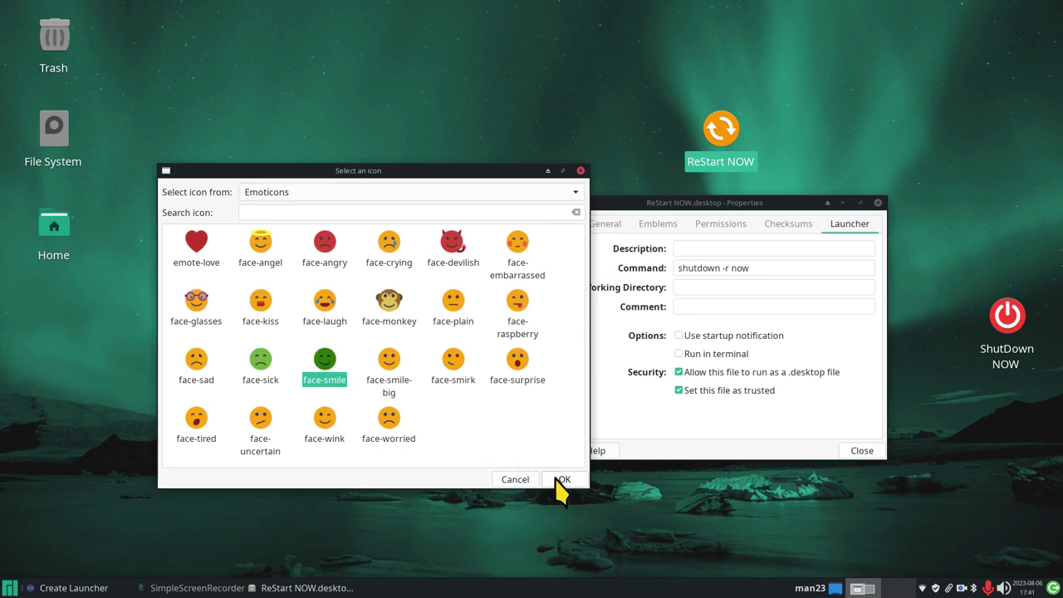
pyautogui.click(558, 479)
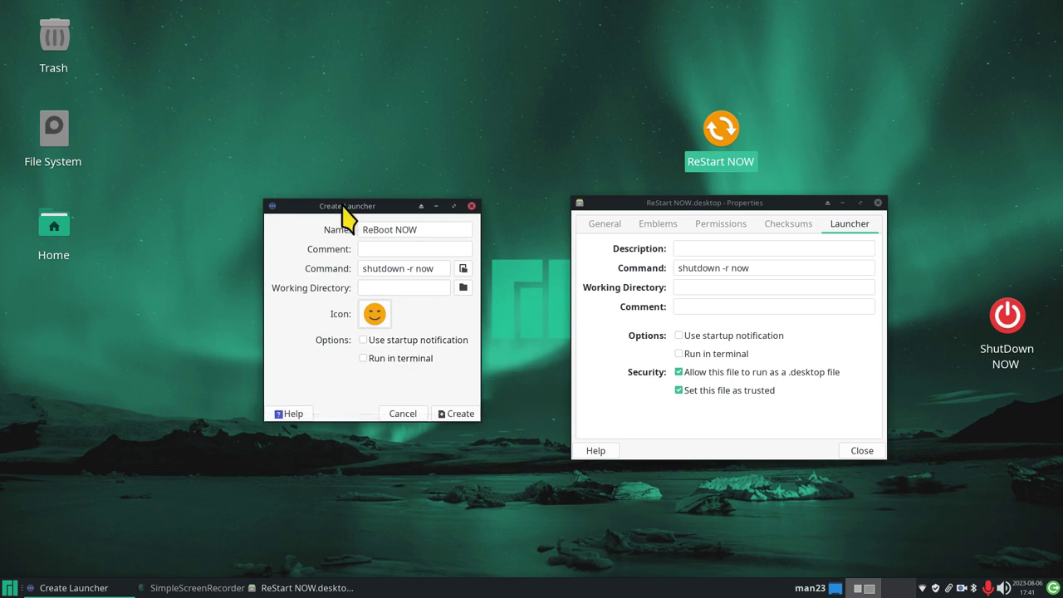
# Create the ReBoot NOW launcher and place it next to ReStart NOW in the top row of the desktop
pyautogui.moveTo(347, 205); pyautogui.dragTo(286, 201)
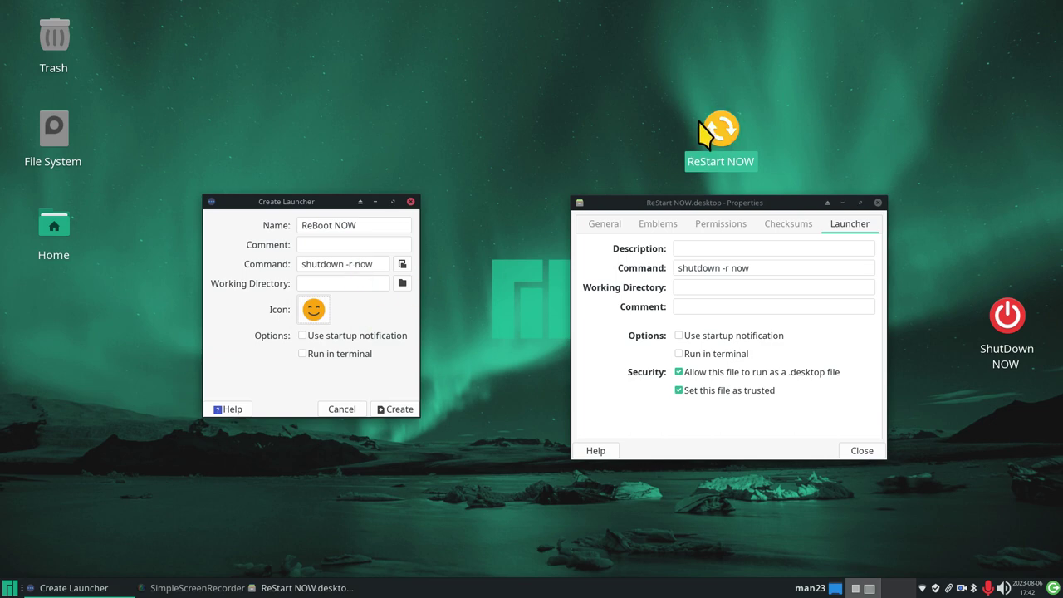
pyautogui.click(398, 409)
pyautogui.moveTo(61, 328); pyautogui.dragTo(537, 42)
pyautogui.moveTo(719, 131); pyautogui.dragTo(627, 37)
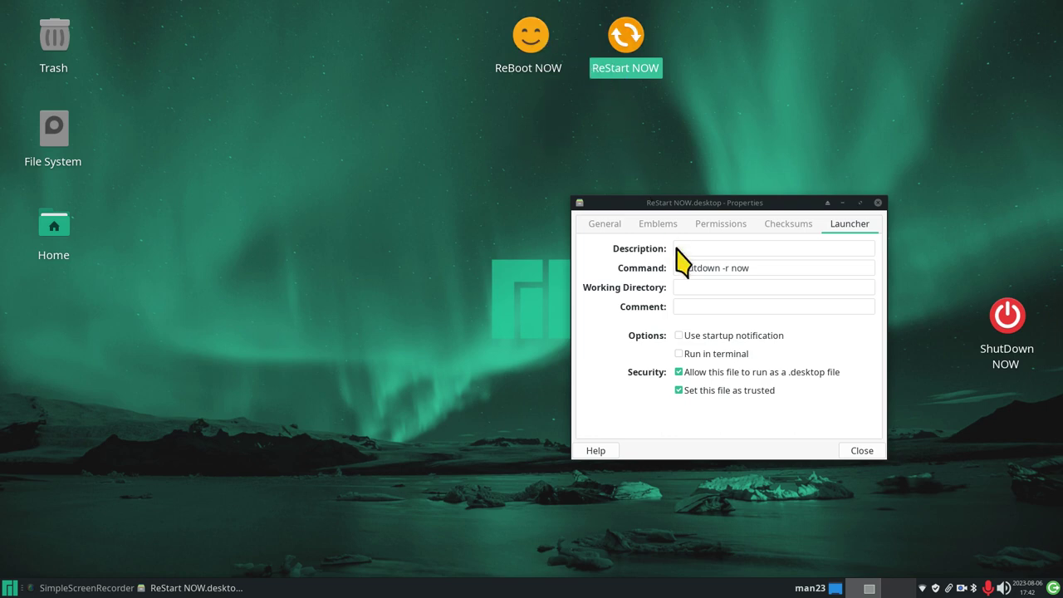
# Review the ReStart NOW command, close its properties, and move the ShutDown NOW launcher inward, one column right of ReStart NOW
pyautogui.moveTo(783, 268); pyautogui.dragTo(652, 268)
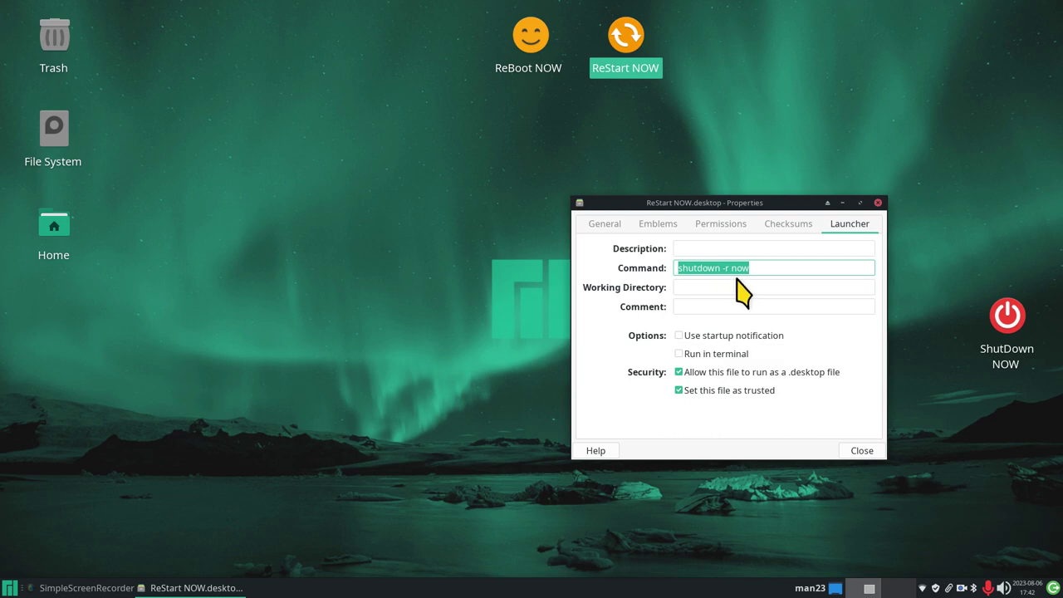
pyautogui.click(877, 202)
pyautogui.moveTo(1008, 326); pyautogui.dragTo(649, 297)
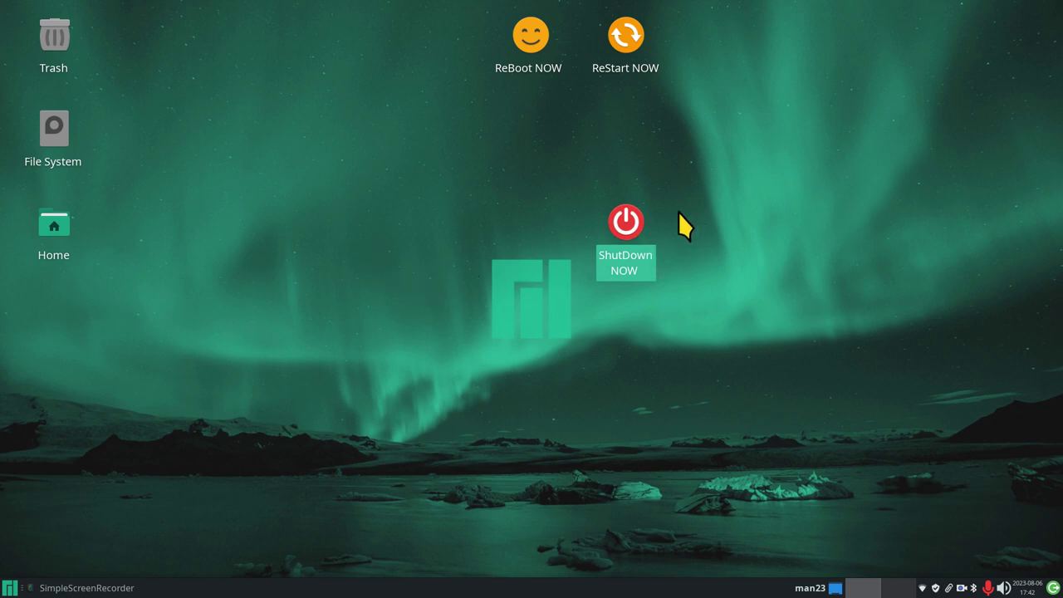
pyautogui.moveTo(625, 223); pyautogui.dragTo(752, 222)
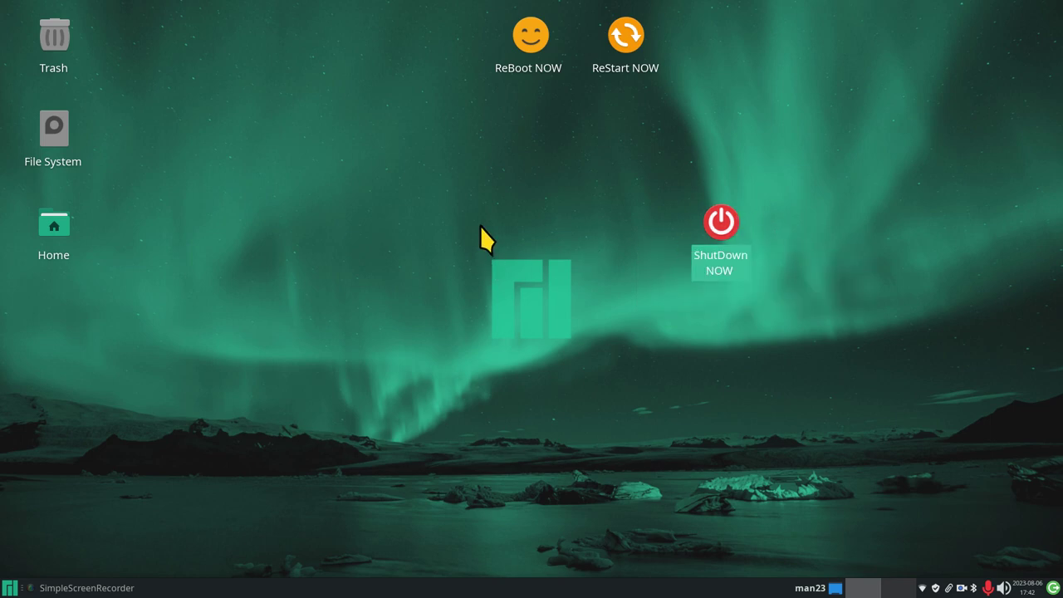
# Create a Power Manager desktop launcher from the suggested application entry and move it toward the middle of the desktop
pyautogui.rightClick(429, 200)
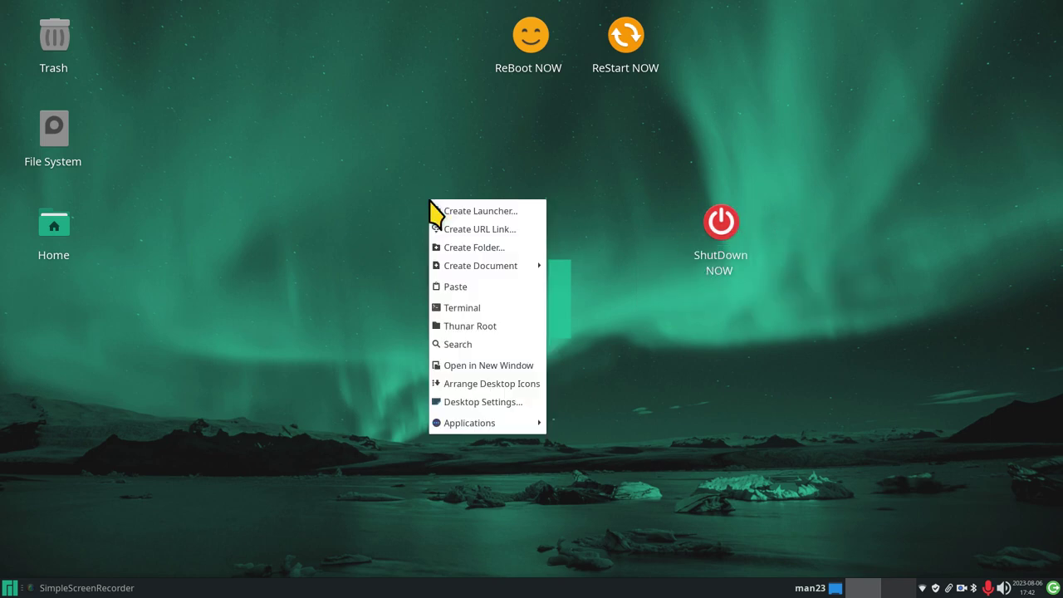
pyautogui.click(470, 211)
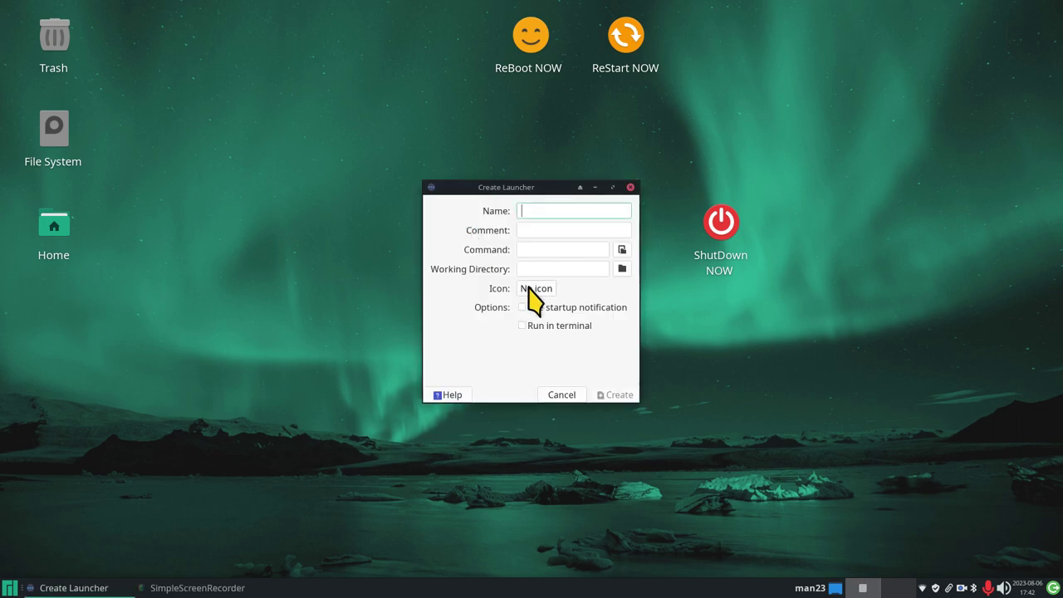
pyautogui.moveTo(487, 184); pyautogui.dragTo(388, 218)
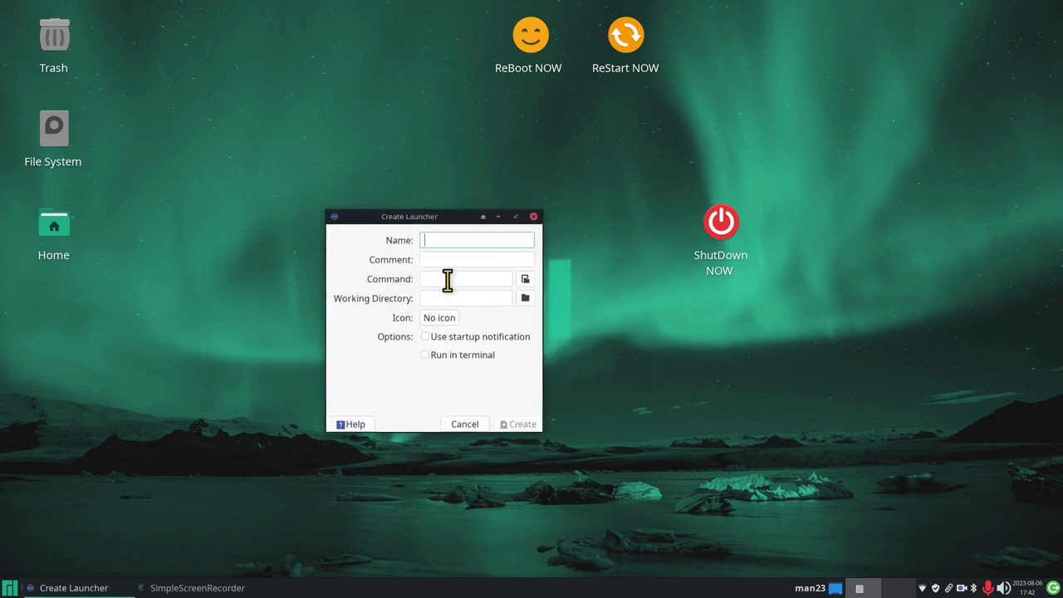
pyautogui.write('Power')
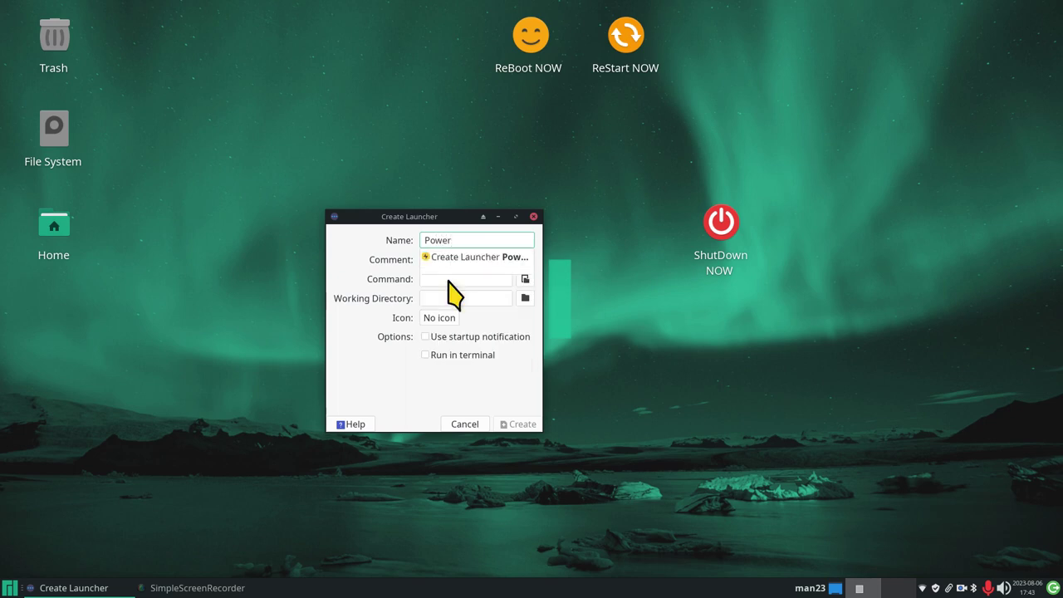
pyautogui.click(470, 261)
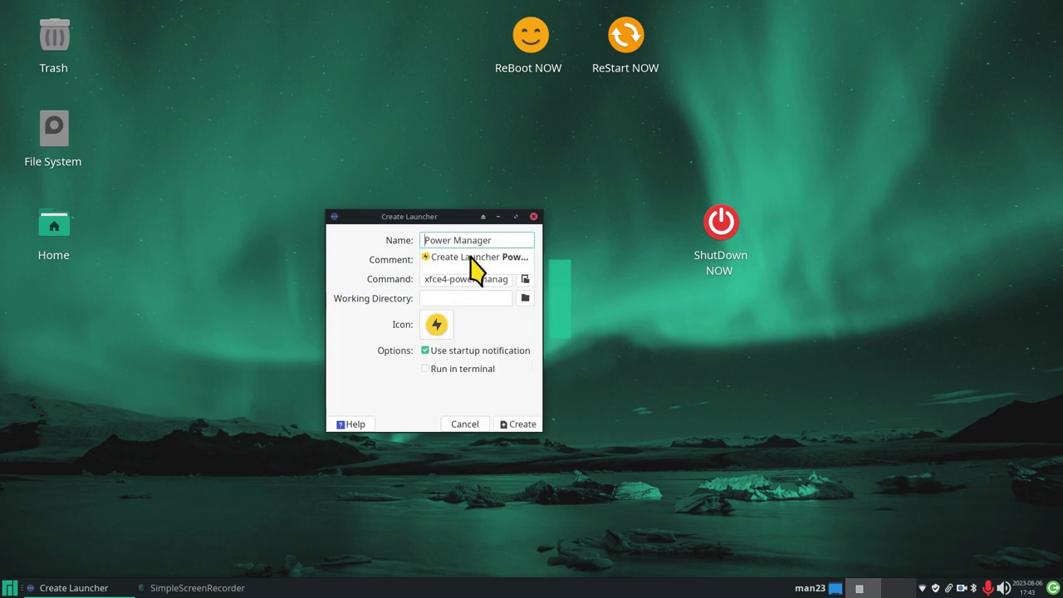
pyautogui.click(517, 425)
pyautogui.moveTo(64, 315); pyautogui.dragTo(445, 315)
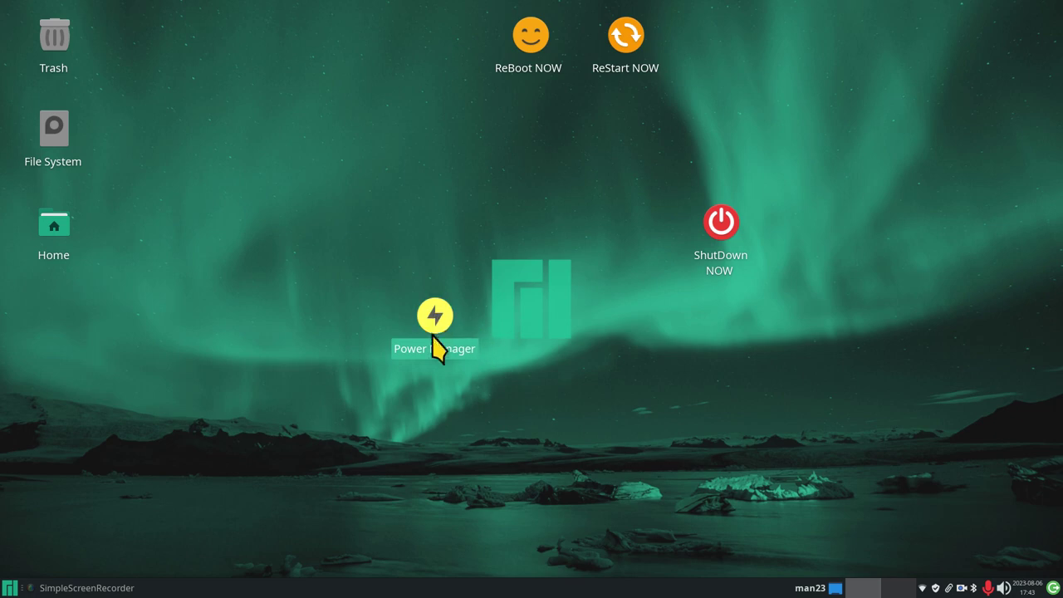
# Open Power Manager from its new desktop launcher, close its window, and delete the launcher
pyautogui.doubleClick(434, 315)
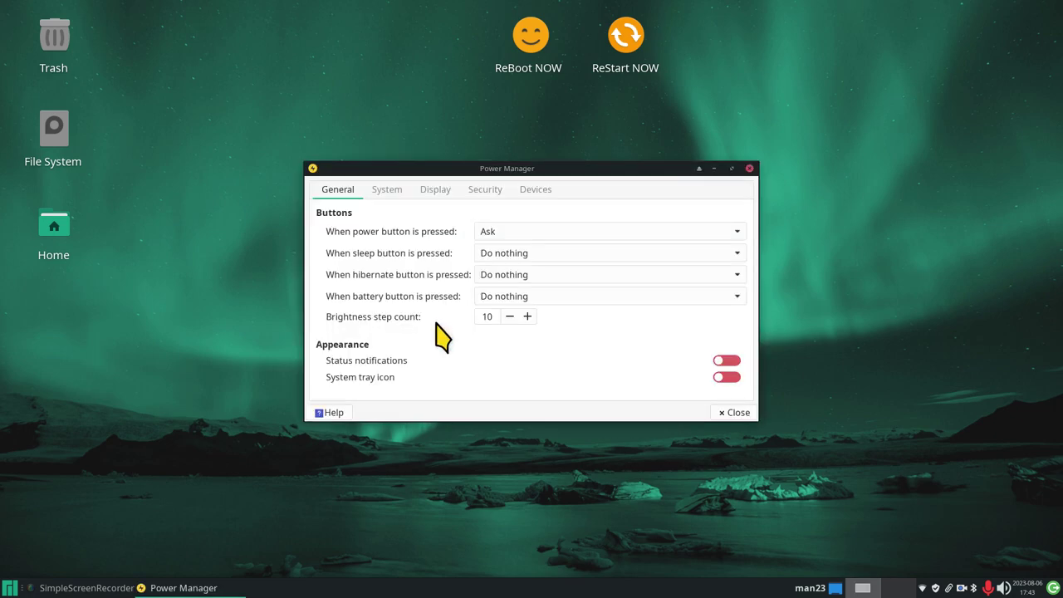
pyautogui.click(749, 168)
pyautogui.moveTo(512, 277); pyautogui.dragTo(315, 382)
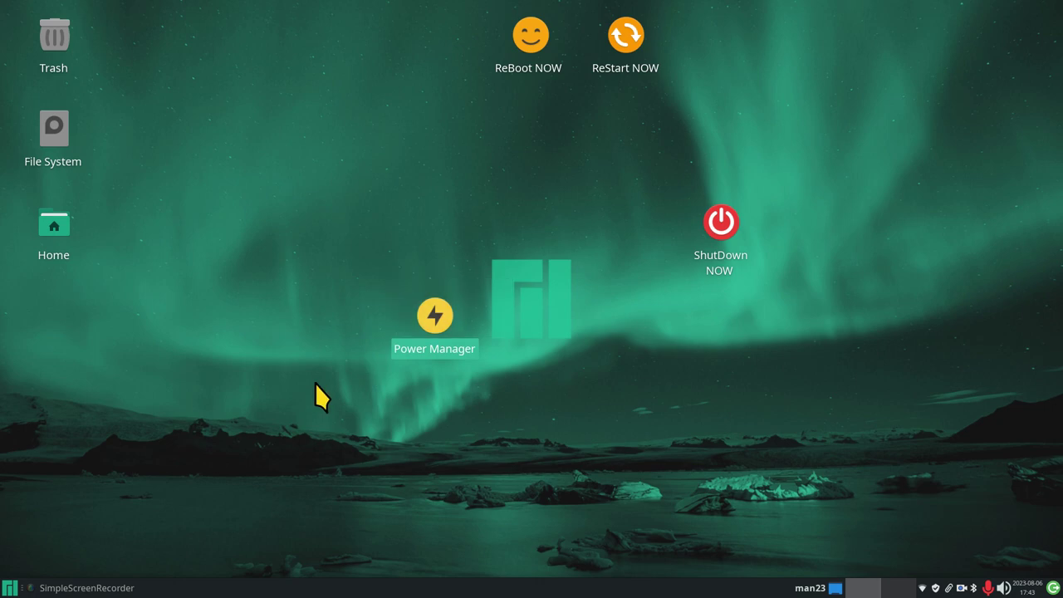
pyautogui.press('Delete')
# Start a new desktop launcher named PowerOFF NOW with poweroff as its command
pyautogui.rightClick(407, 177)
pyautogui.click(423, 188)
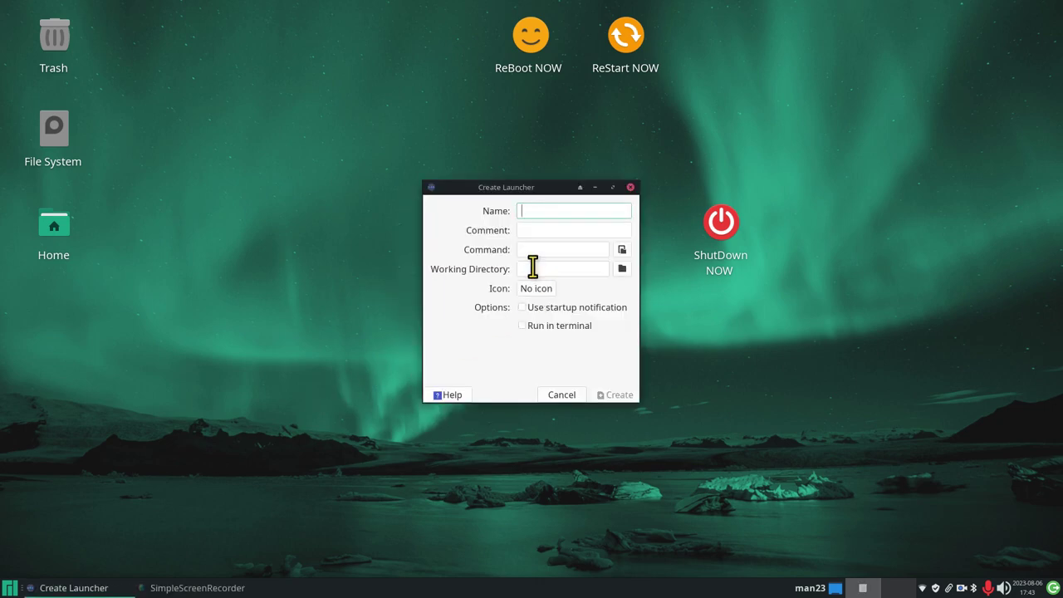
pyautogui.write('PowerOFF NOW')
pyautogui.moveTo(515, 189); pyautogui.dragTo(375, 214)
pyautogui.click(389, 256)
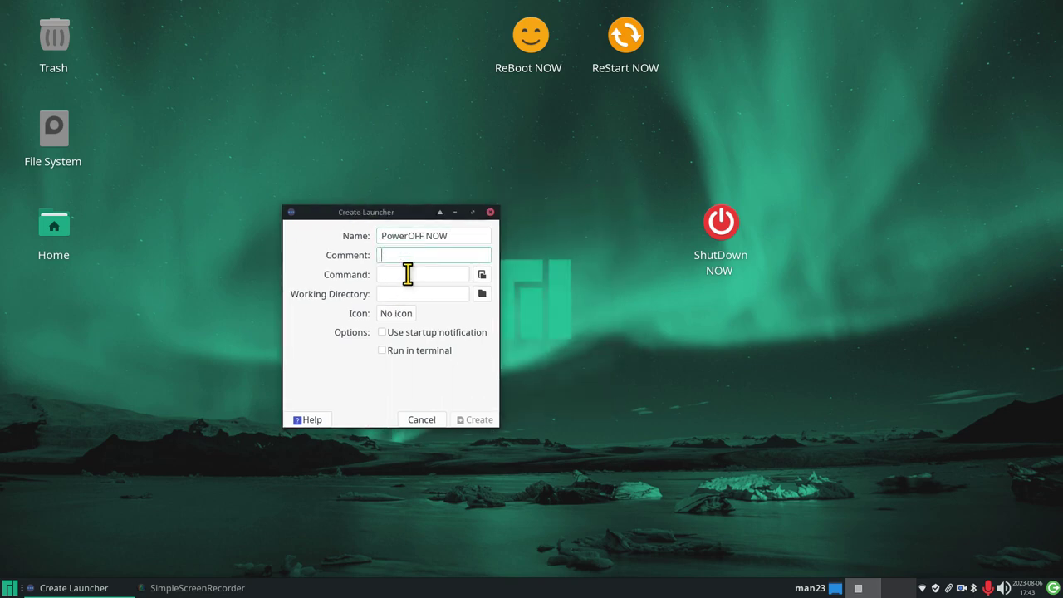
pyautogui.click(396, 275)
pyautogui.write('poweroff')
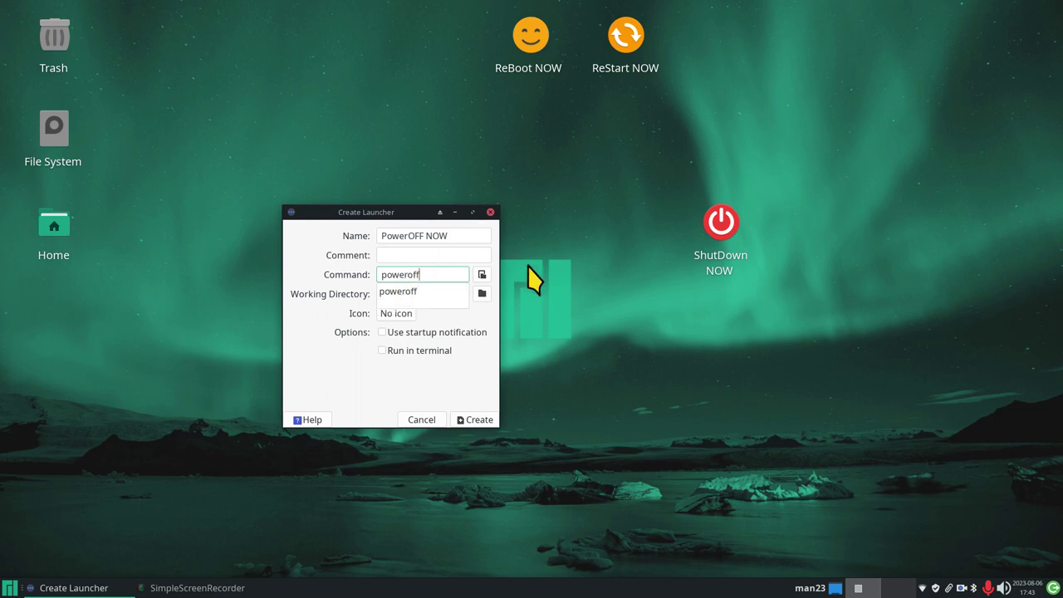
# Look up the command in the ShutDown NOW launcher's properties, keeping them beside the new launcher's dialog
pyautogui.click(729, 323)
pyautogui.rightClick(725, 223)
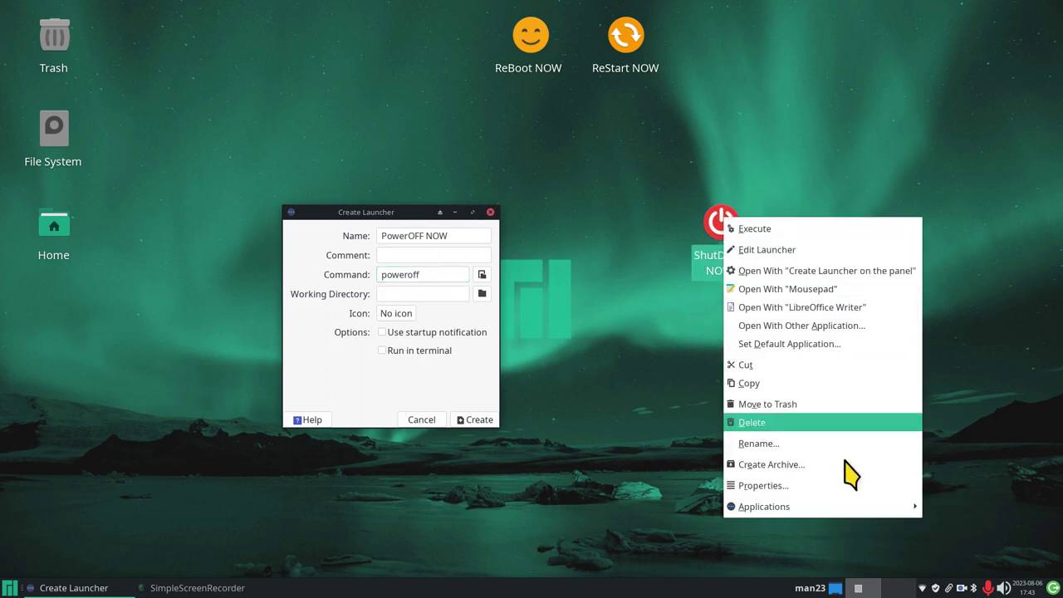
pyautogui.click(796, 492)
pyautogui.moveTo(468, 168); pyautogui.dragTo(658, 188)
pyautogui.click(839, 211)
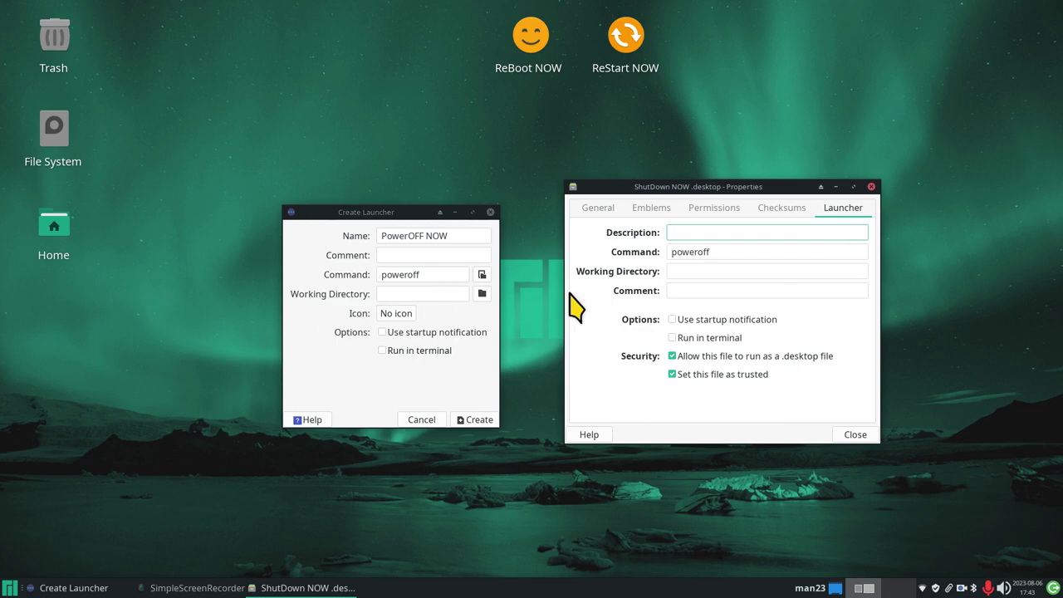
pyautogui.moveTo(681, 186); pyautogui.dragTo(687, 264)
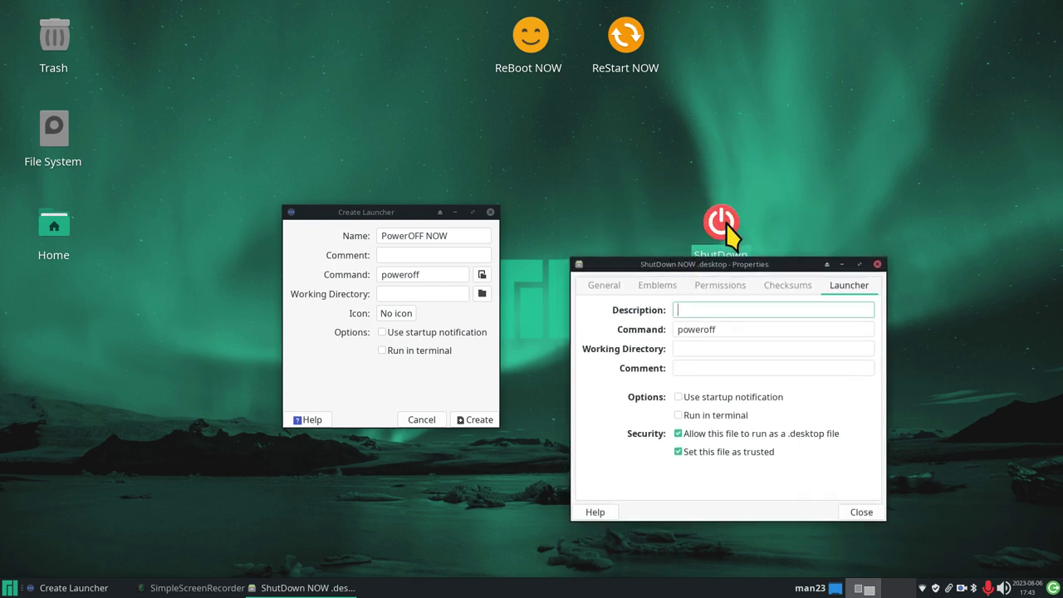
# Search the new launcher's icon choices for shut, then switch the icon source to Image Files
pyautogui.click(395, 316)
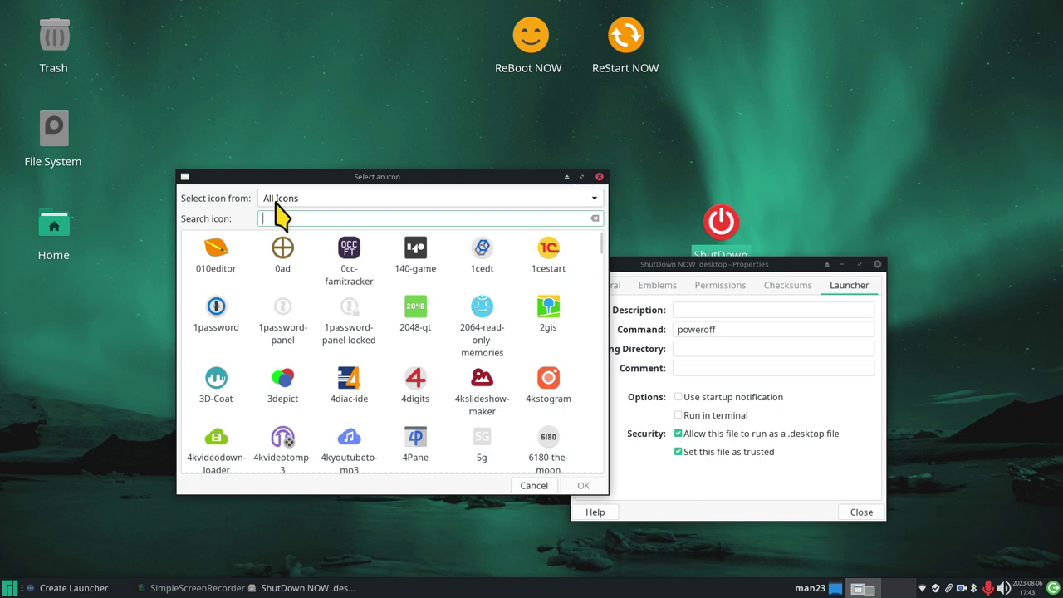
pyautogui.write('shut')
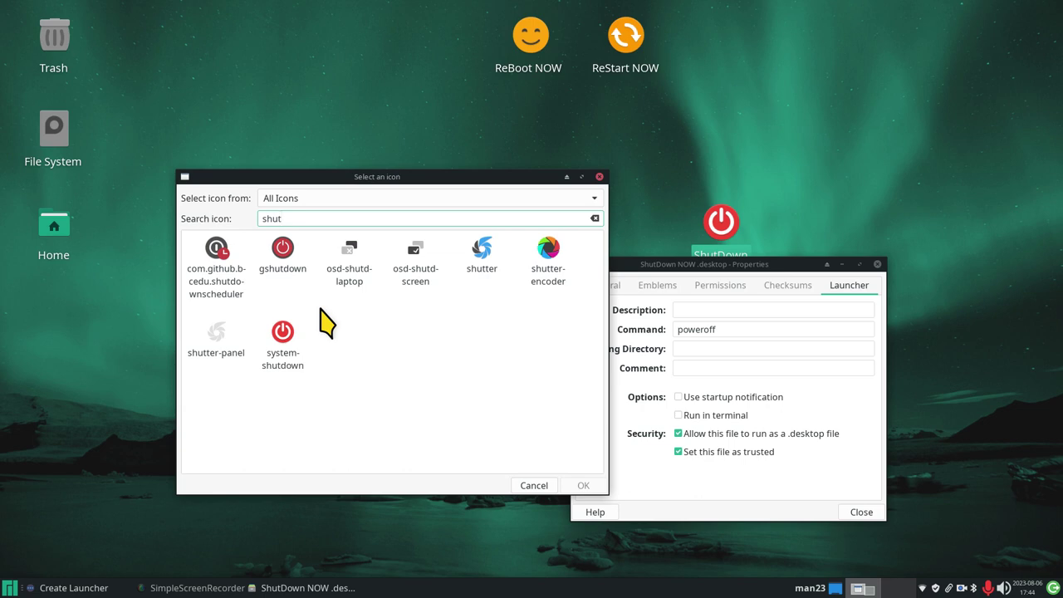
pyautogui.click(594, 202)
pyautogui.click(594, 202)
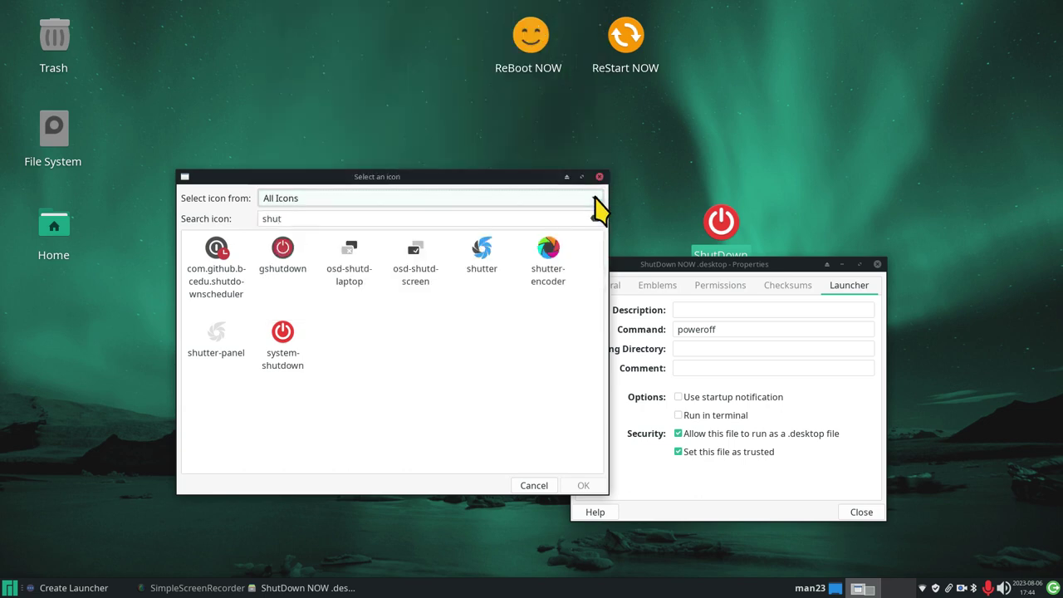
pyautogui.click(594, 202)
pyautogui.click(389, 224)
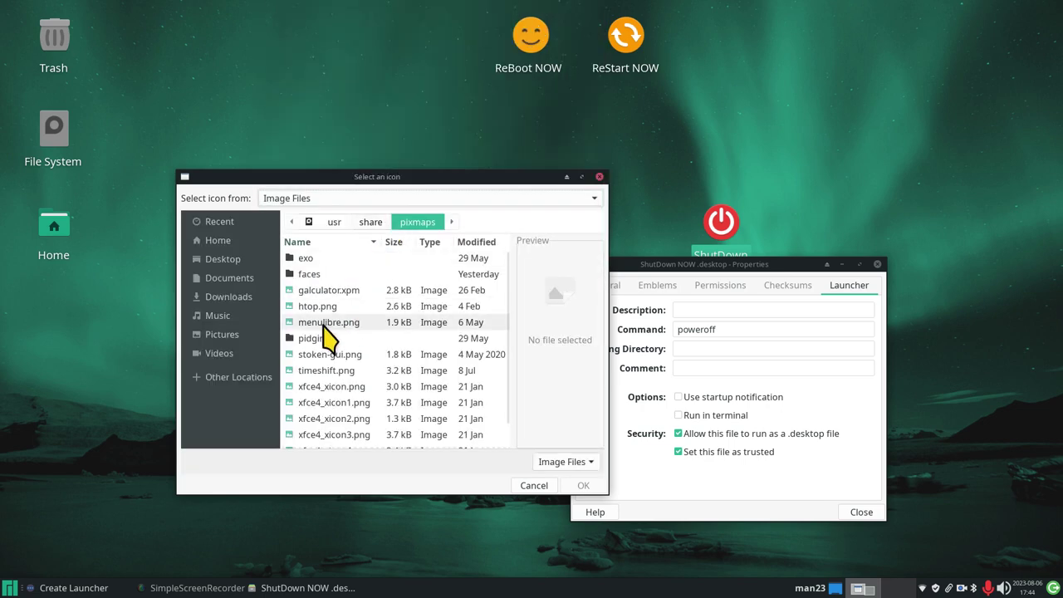
# Assign clone-th-icon.png from the icons folder in Home as the new launcher's icon
pyautogui.click(218, 243)
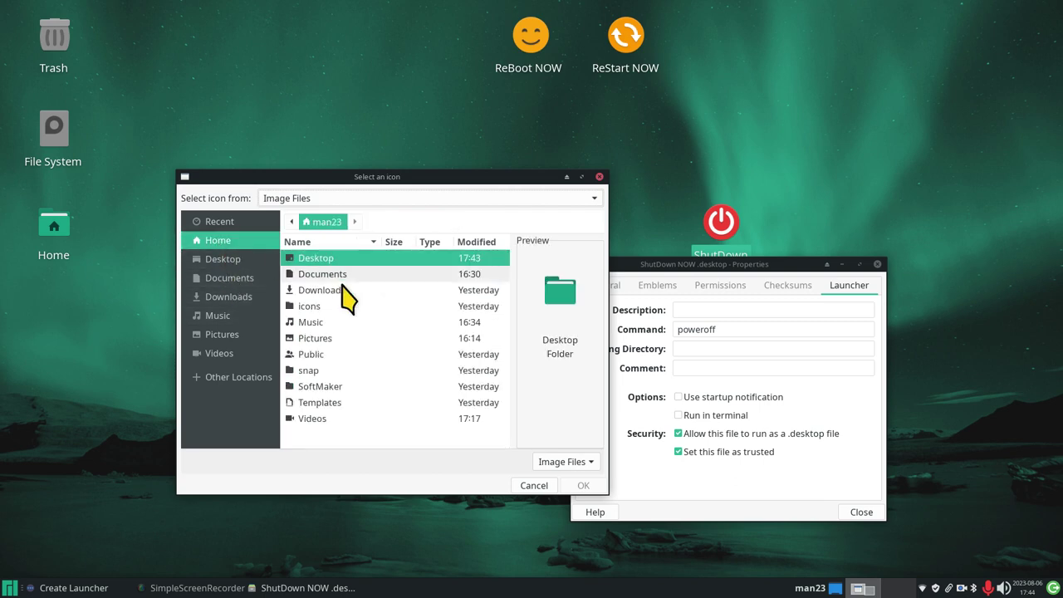
pyautogui.doubleClick(306, 307)
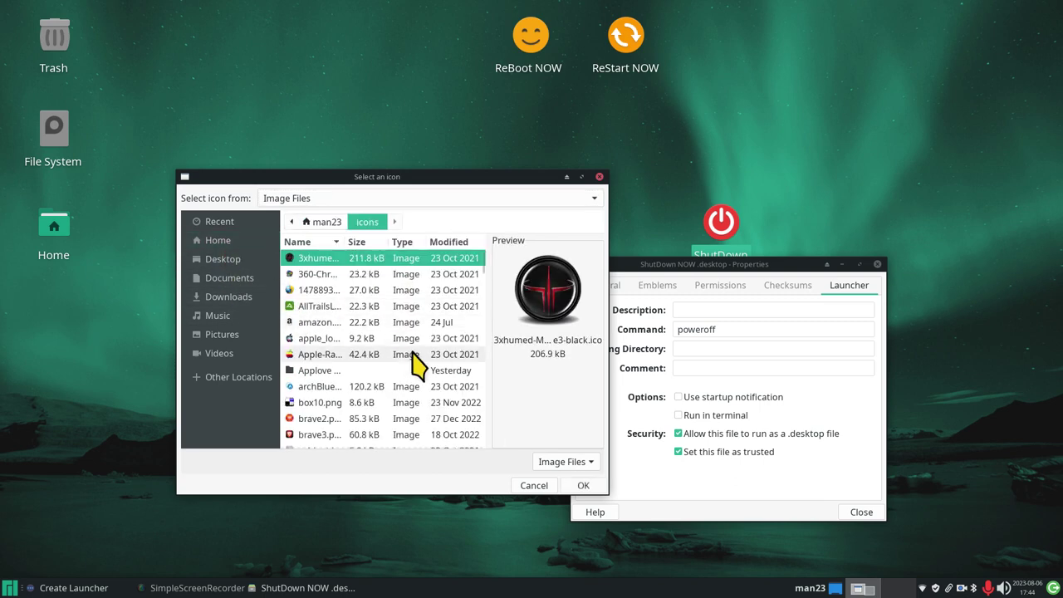
pyautogui.scroll(-2, 411, 361)
pyautogui.scroll(-2, 415, 363)
pyautogui.scroll(-1, 415, 363)
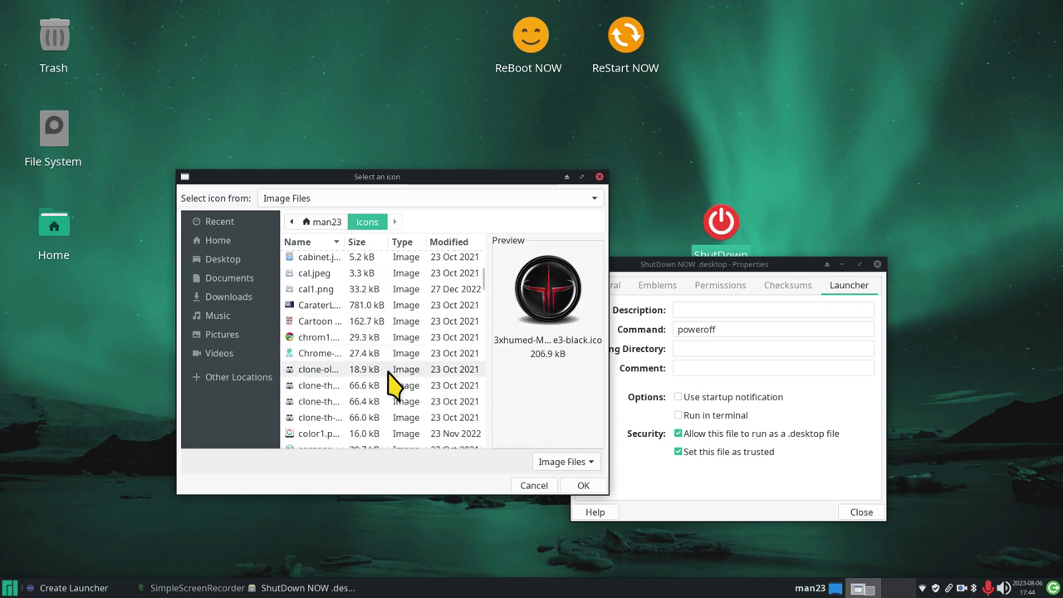
pyautogui.click(376, 417)
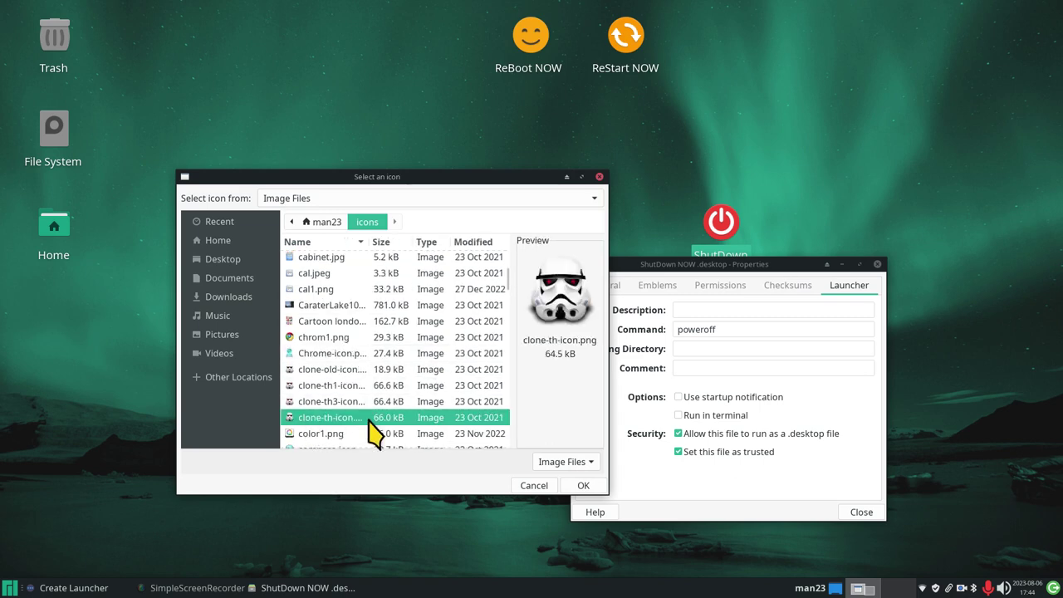
pyautogui.click(581, 488)
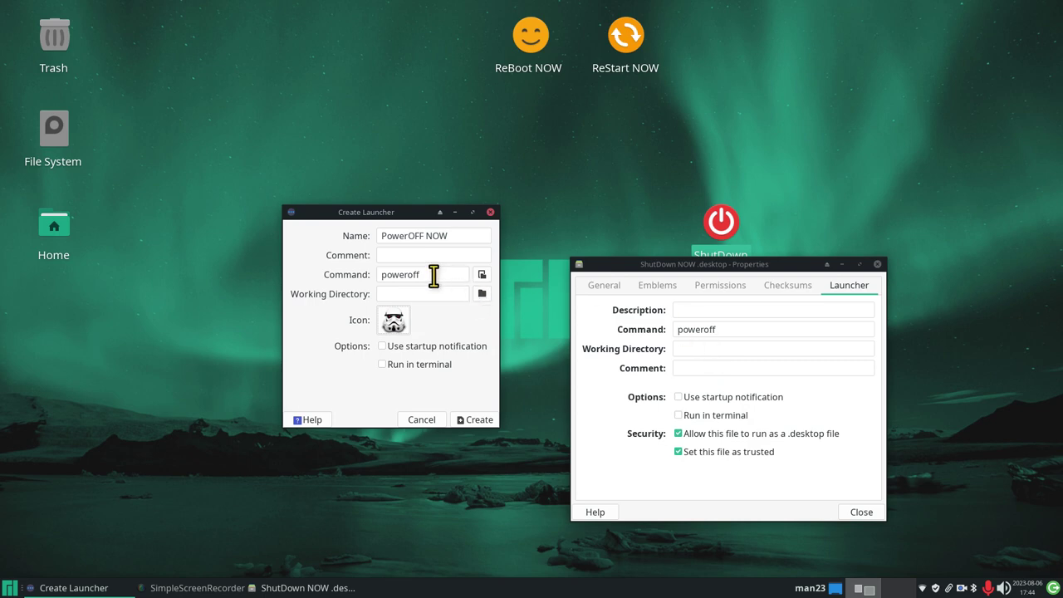
# Create the PowerOFF NOW launcher and place it on the desktop directly to the right of ShutDown NOW
pyautogui.click(479, 420)
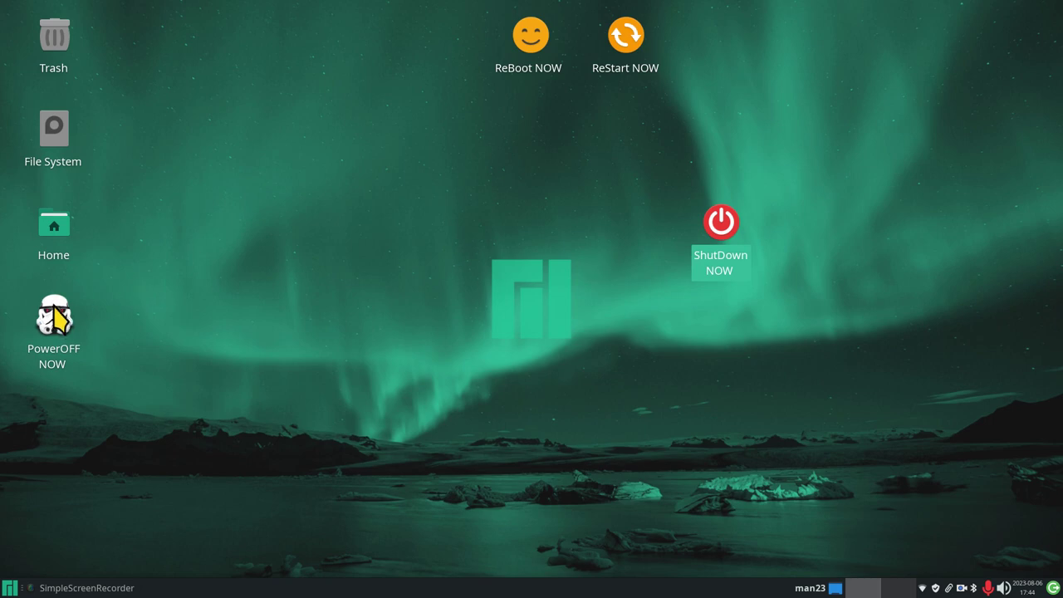
pyautogui.moveTo(53, 315); pyautogui.dragTo(797, 213)
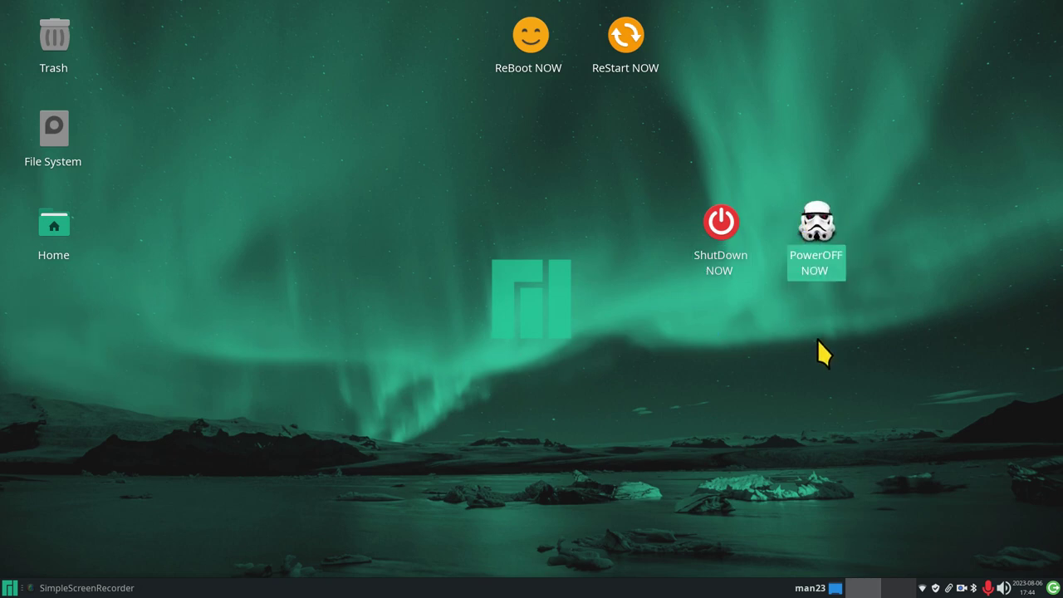
# Add the PowerOFF NOW launcher to the panel and move it next to the SimpleScreenRecorder window entry
pyautogui.moveTo(825, 224)
pyautogui.rightClick(818, 228)
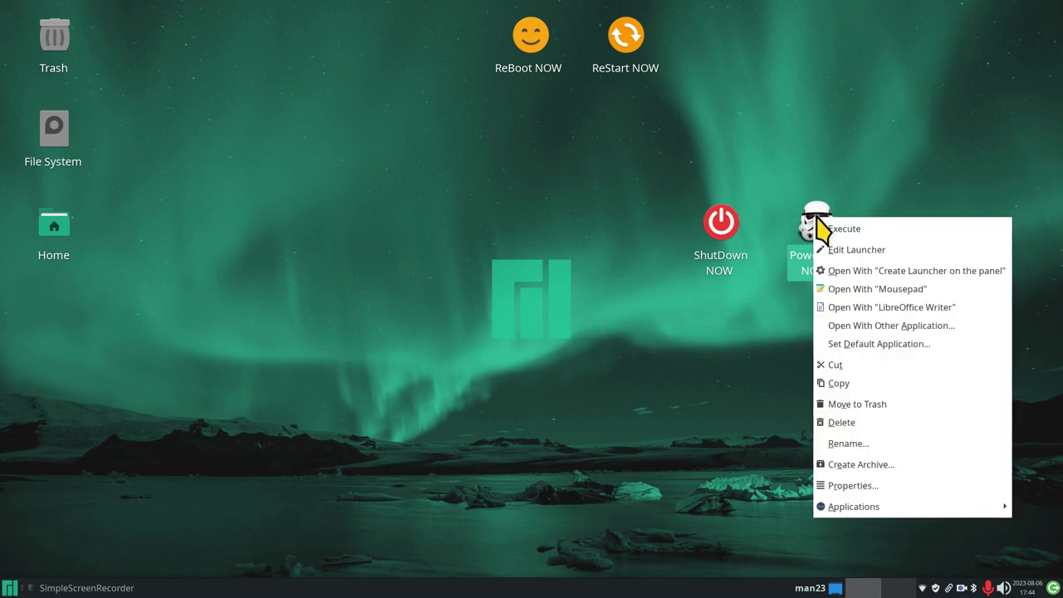
pyautogui.click(892, 274)
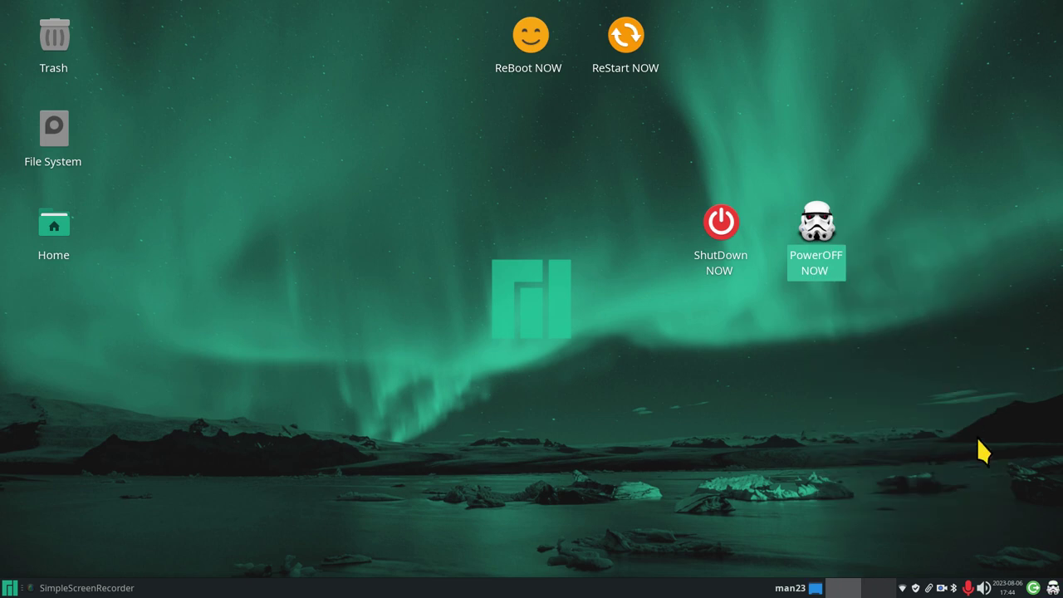
pyautogui.rightClick(1053, 587)
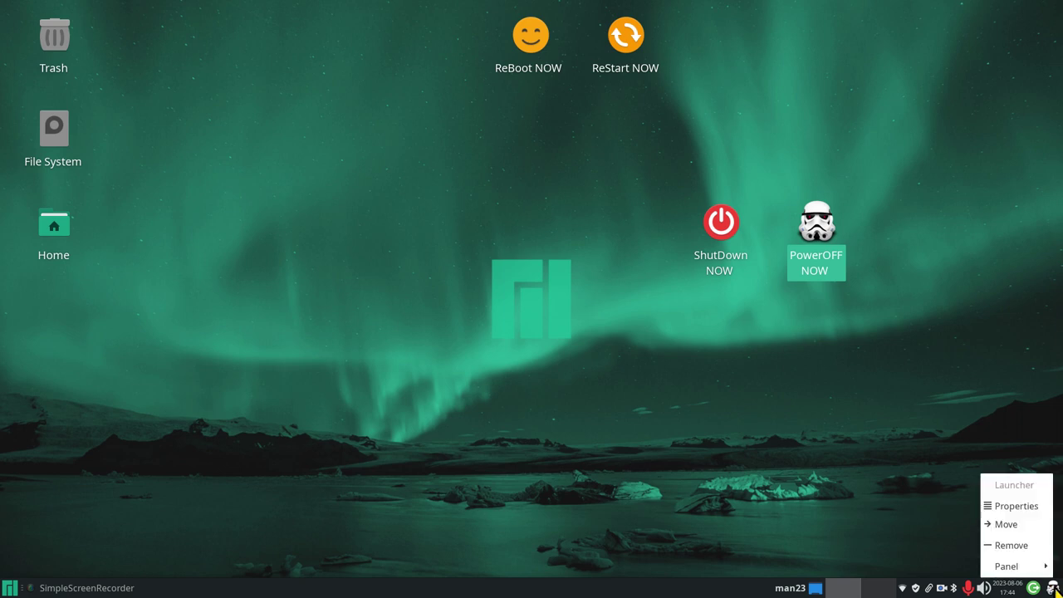
pyautogui.click(1028, 523)
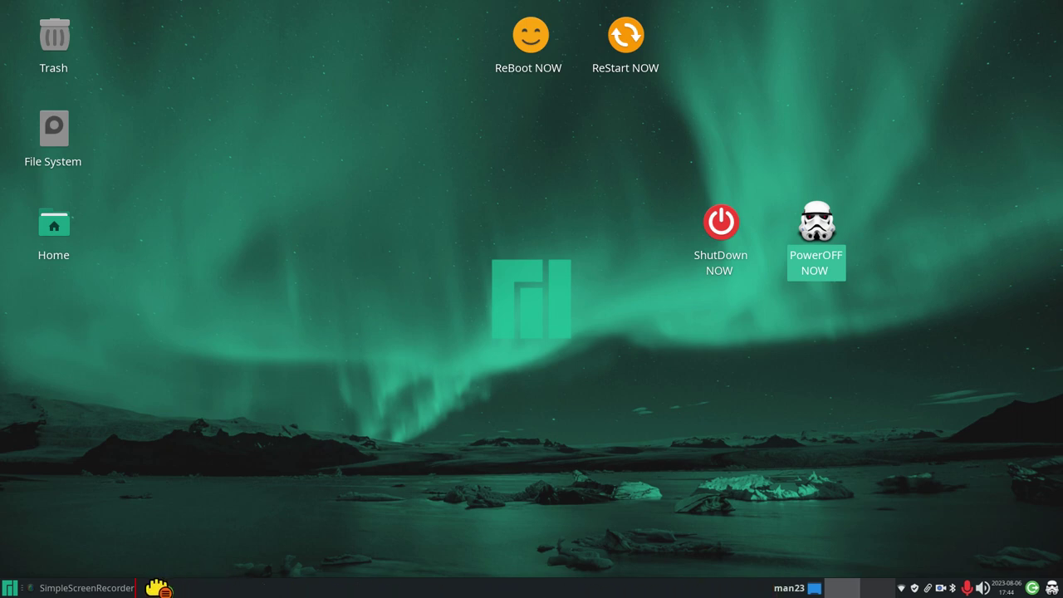
pyautogui.click(157, 588)
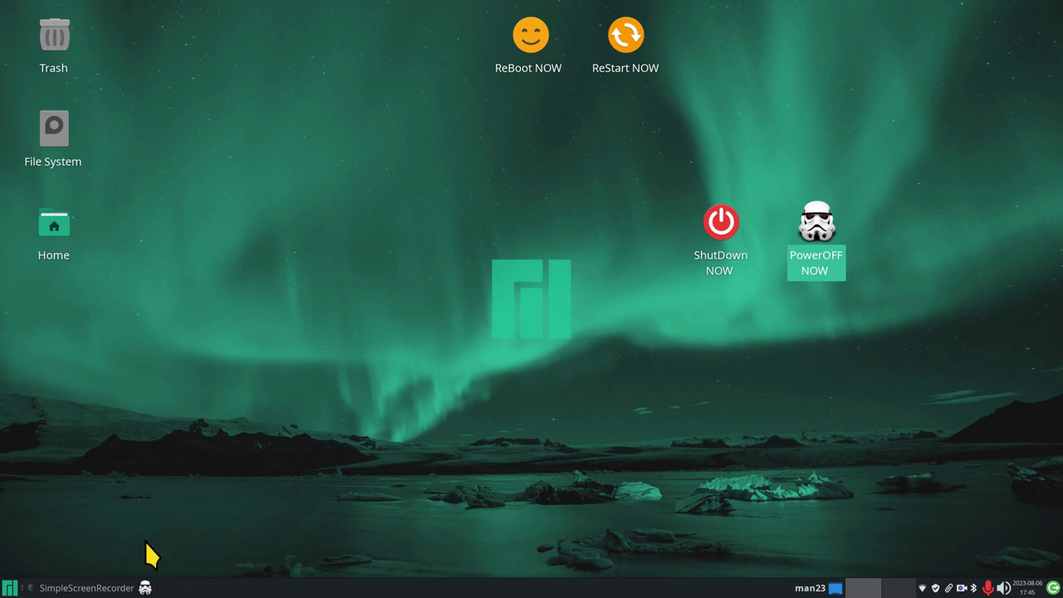
# Remove the PowerOFF NOW launcher from the panel and confirm the removal
pyautogui.rightClick(146, 588)
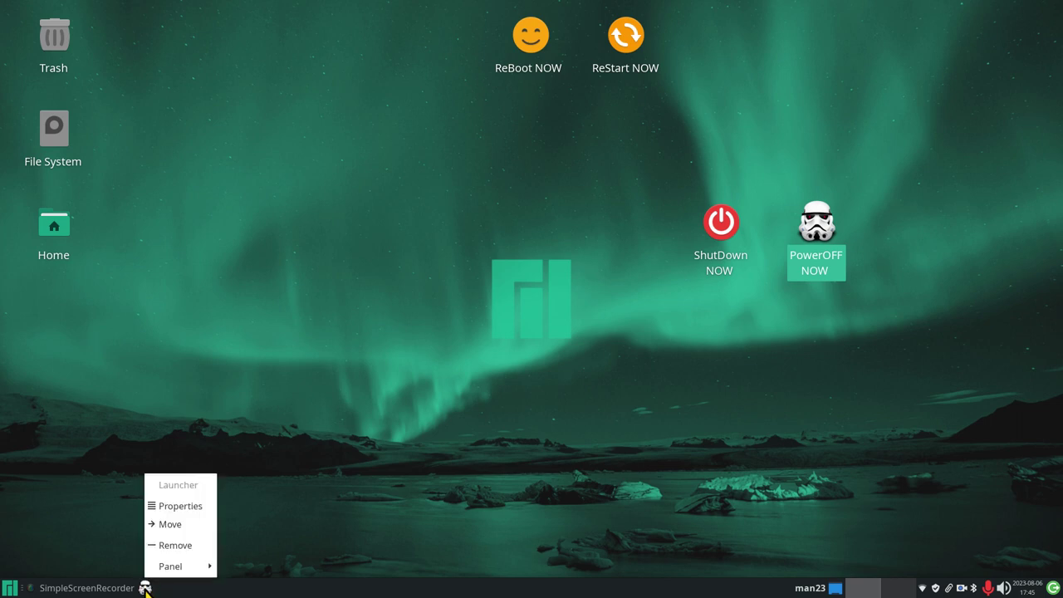
pyautogui.click(199, 545)
pyautogui.click(614, 331)
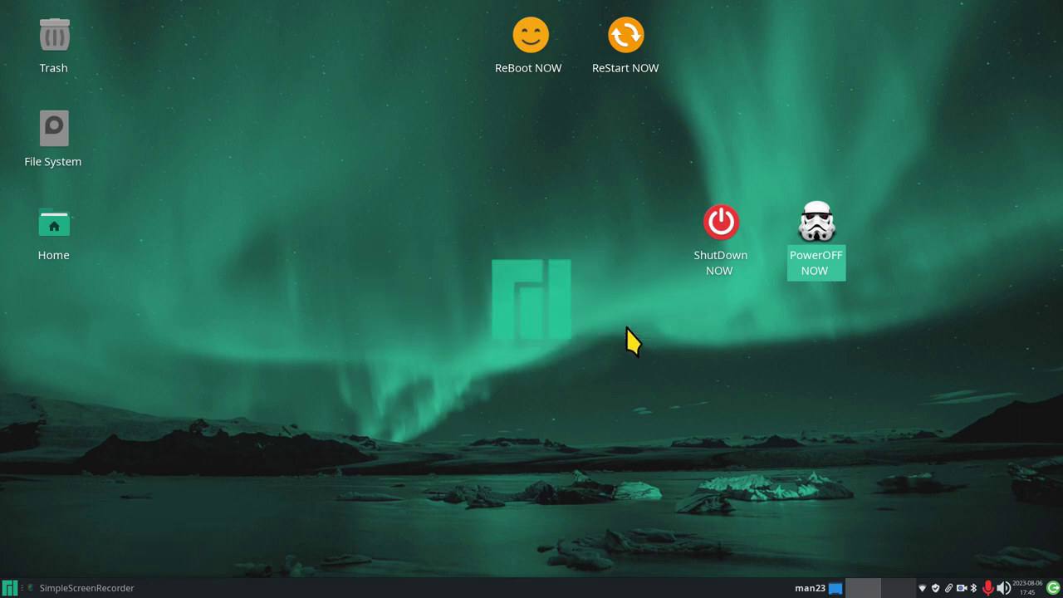